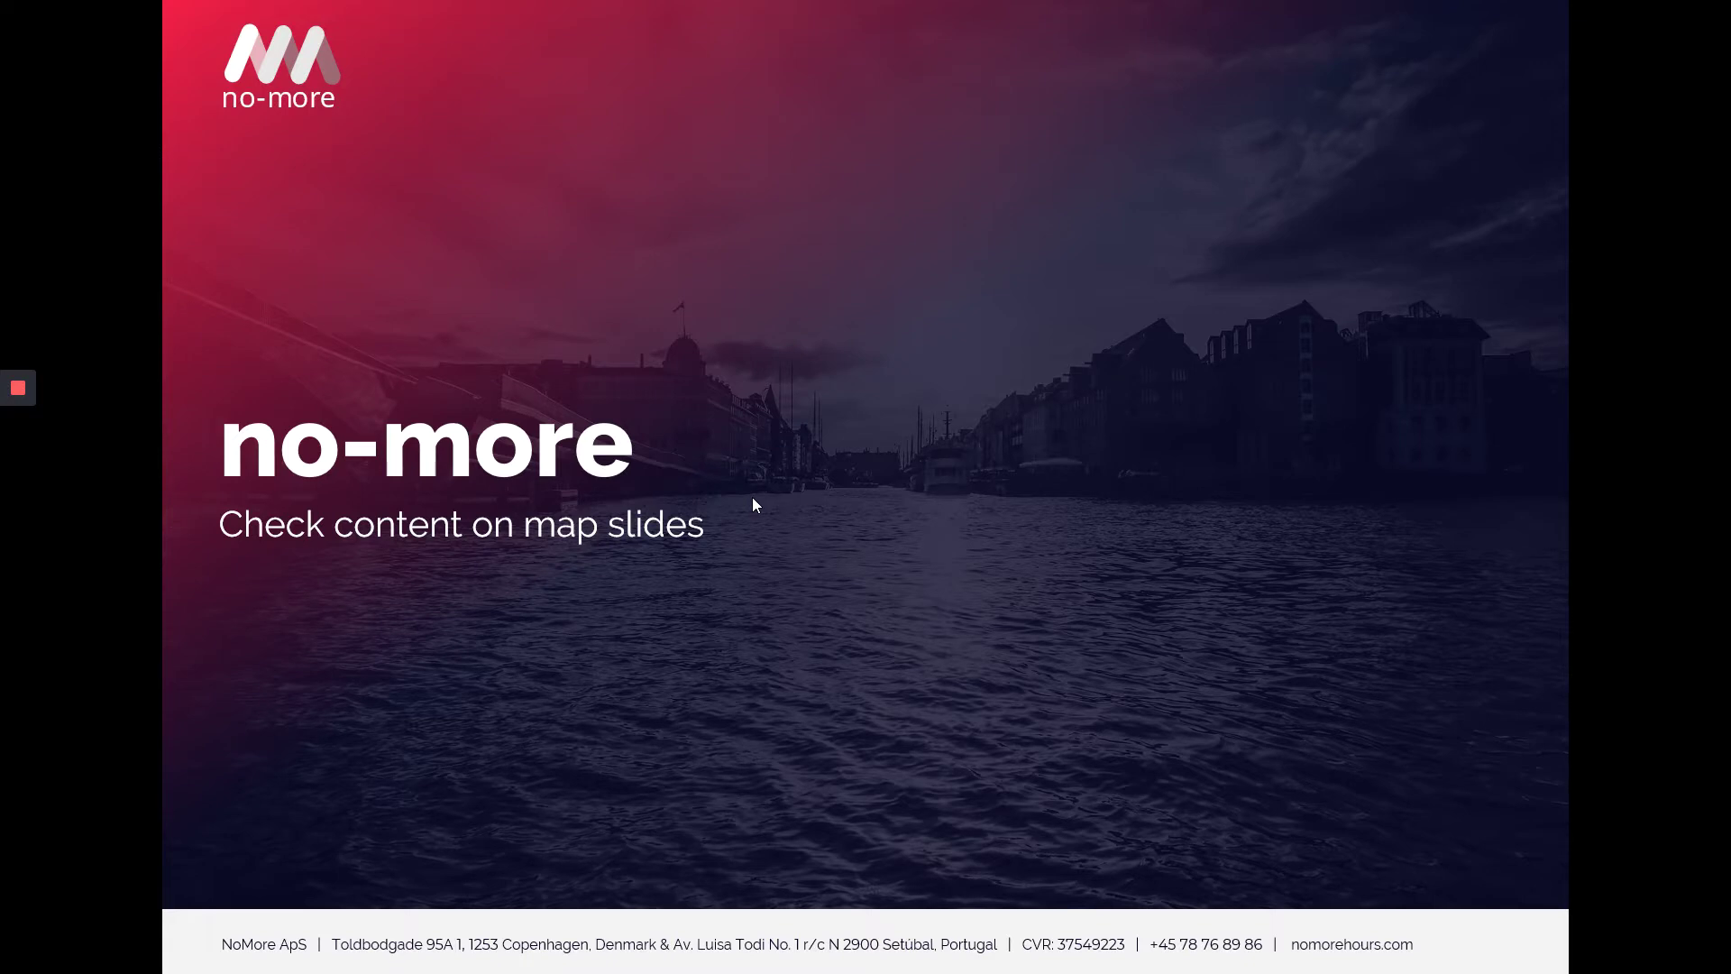
- End the title-slide slideshow and bring the SWEDEN city list in Notepad to the front
{"action": "key", "text": "Escape"}
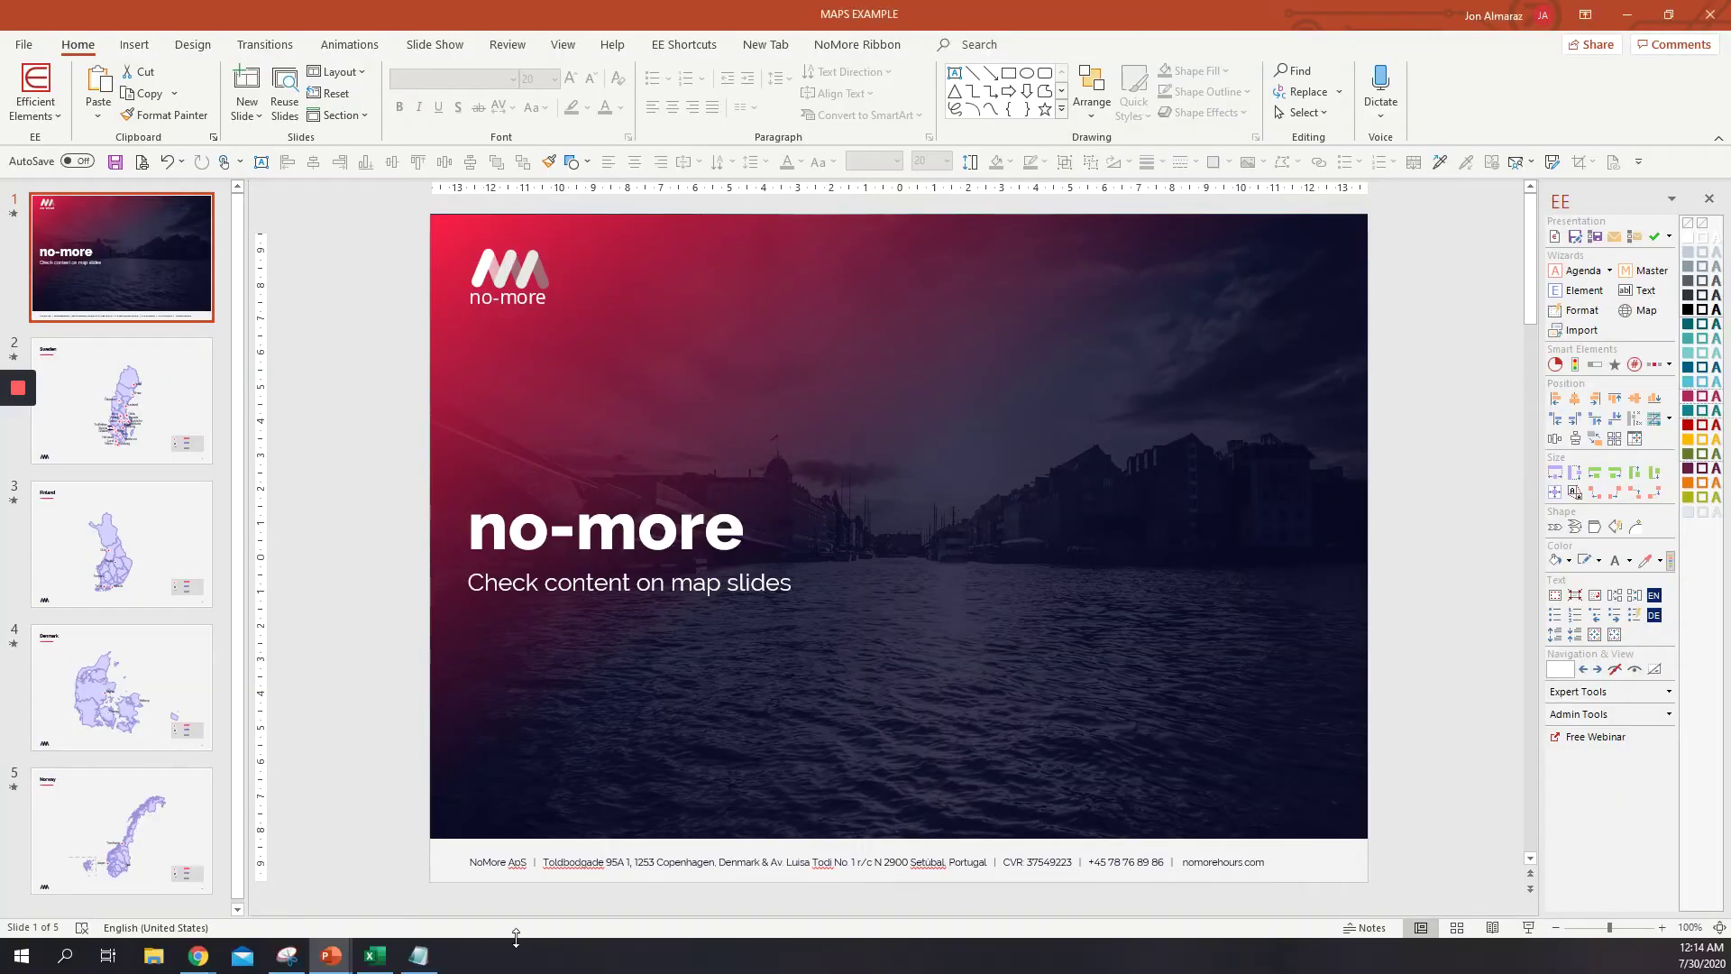
{"action": "left_click", "coordinate": [422, 964]}
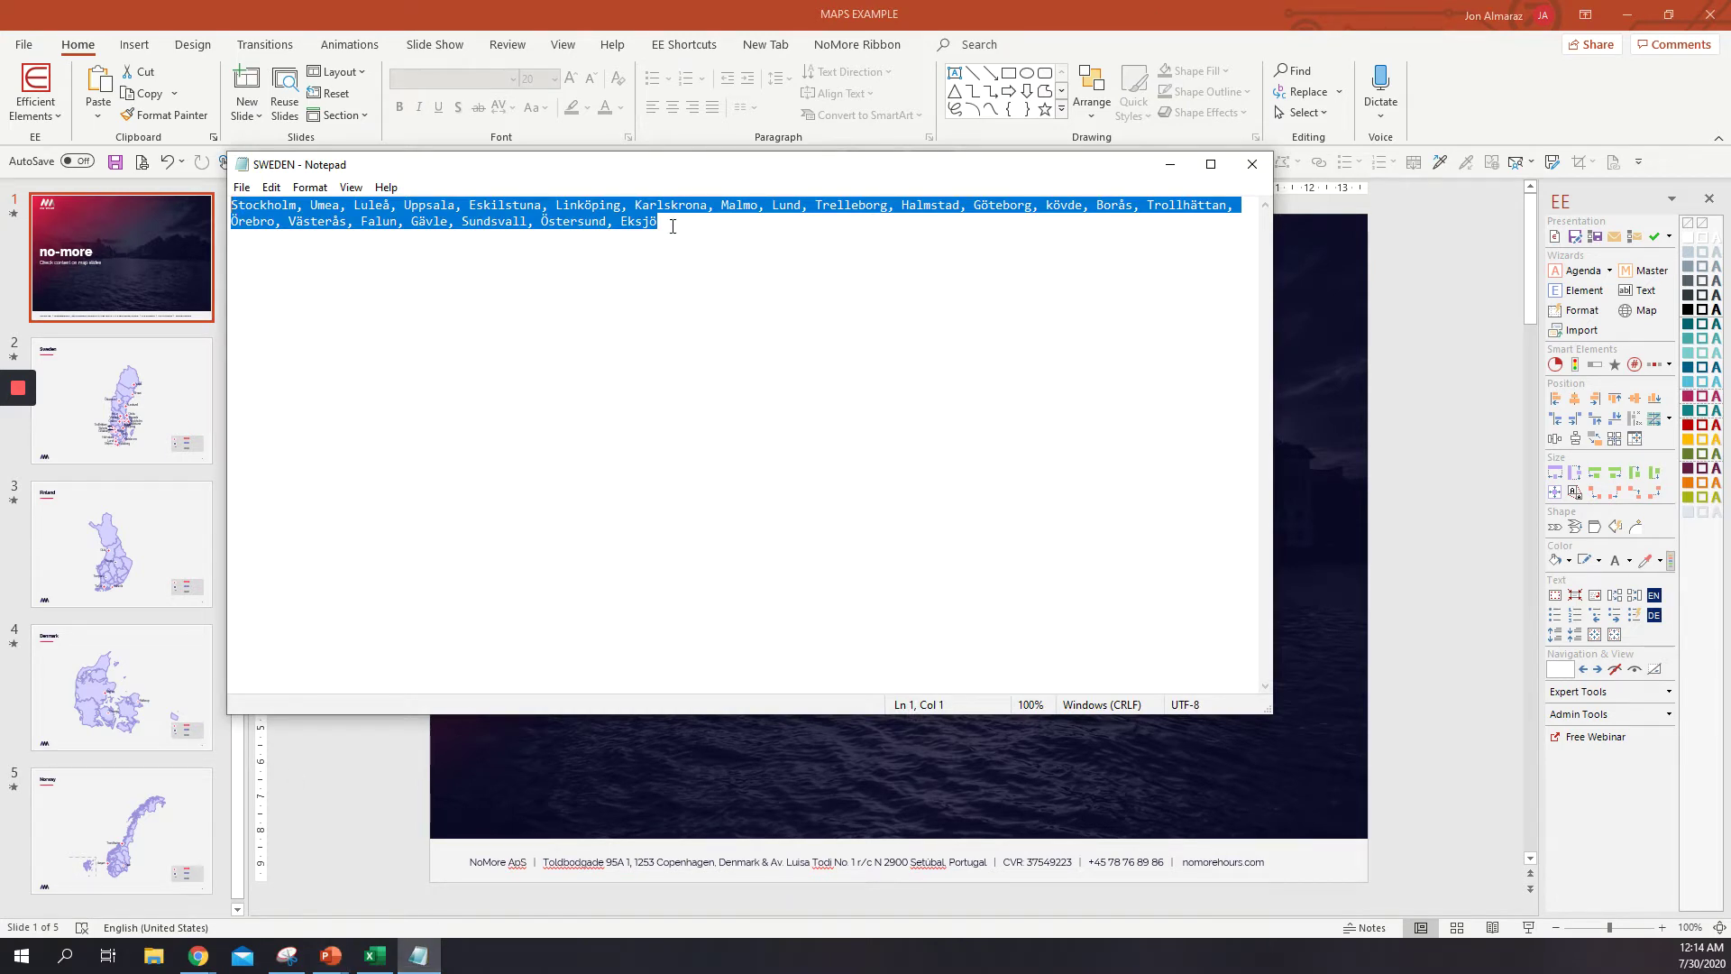
- Copy the full comma-separated list of Swedish cities from Notepad and switch to Chrome
{"action": "left_click", "coordinate": [579, 242]}
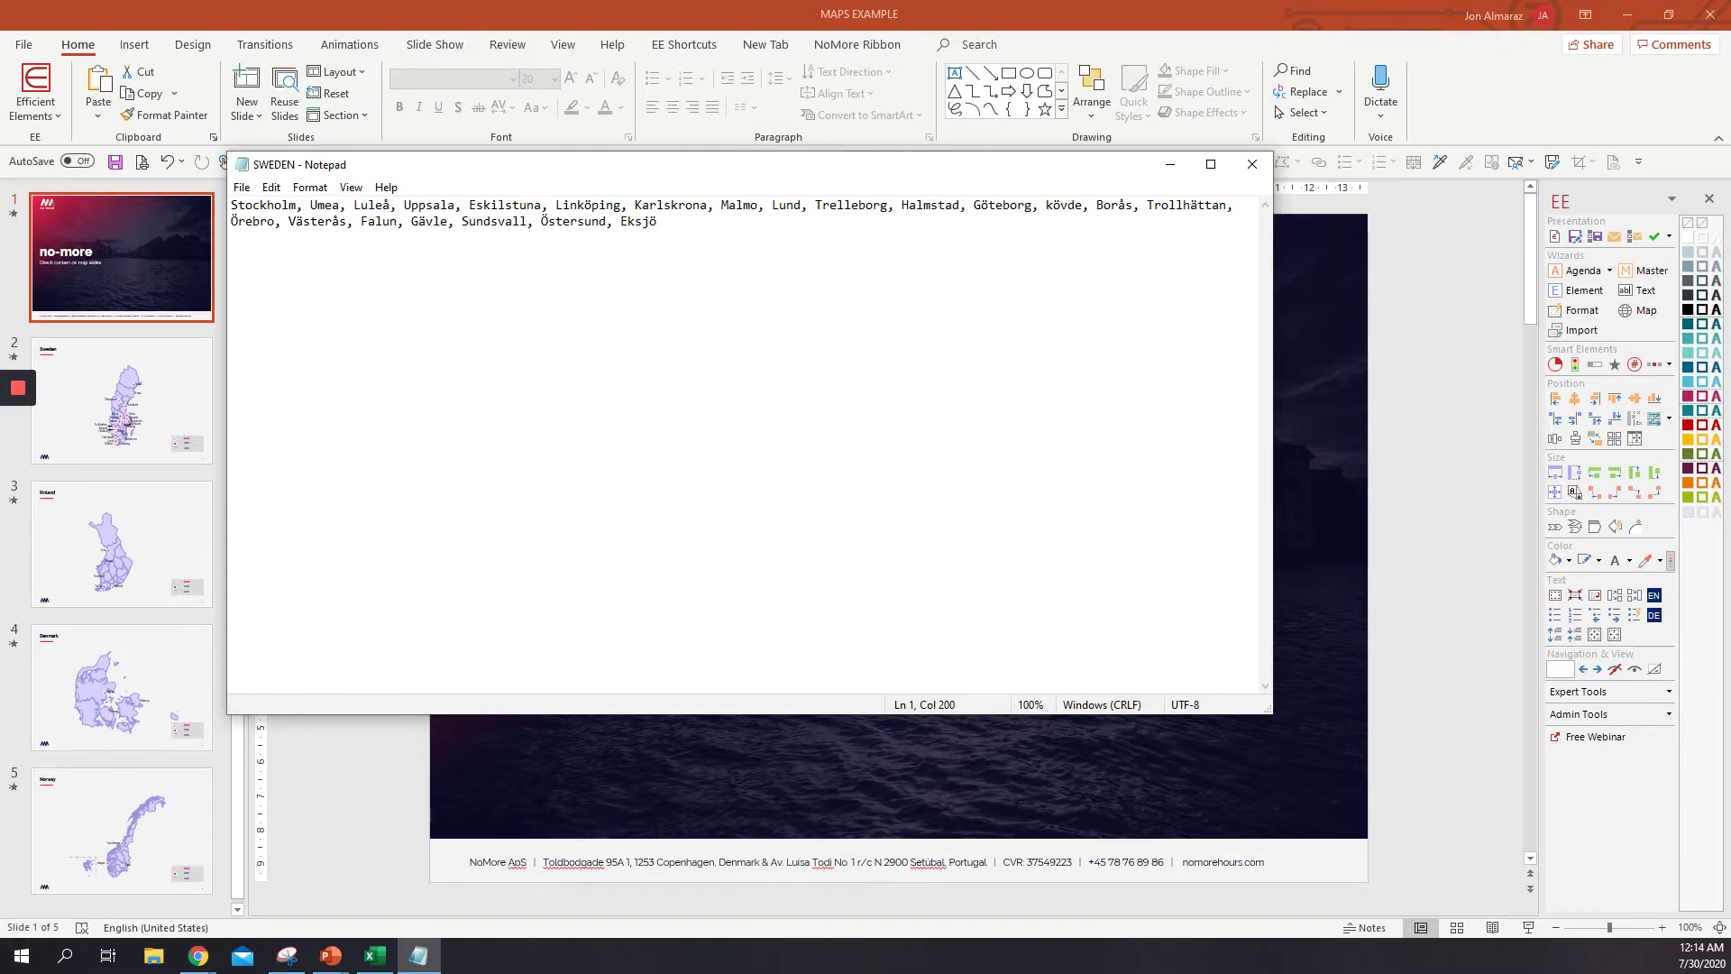
{"action": "mouse_move", "coordinate": [17, 461]}
{"action": "left_click_drag", "start_coordinate": [668, 225], "coordinate": [231, 209]}
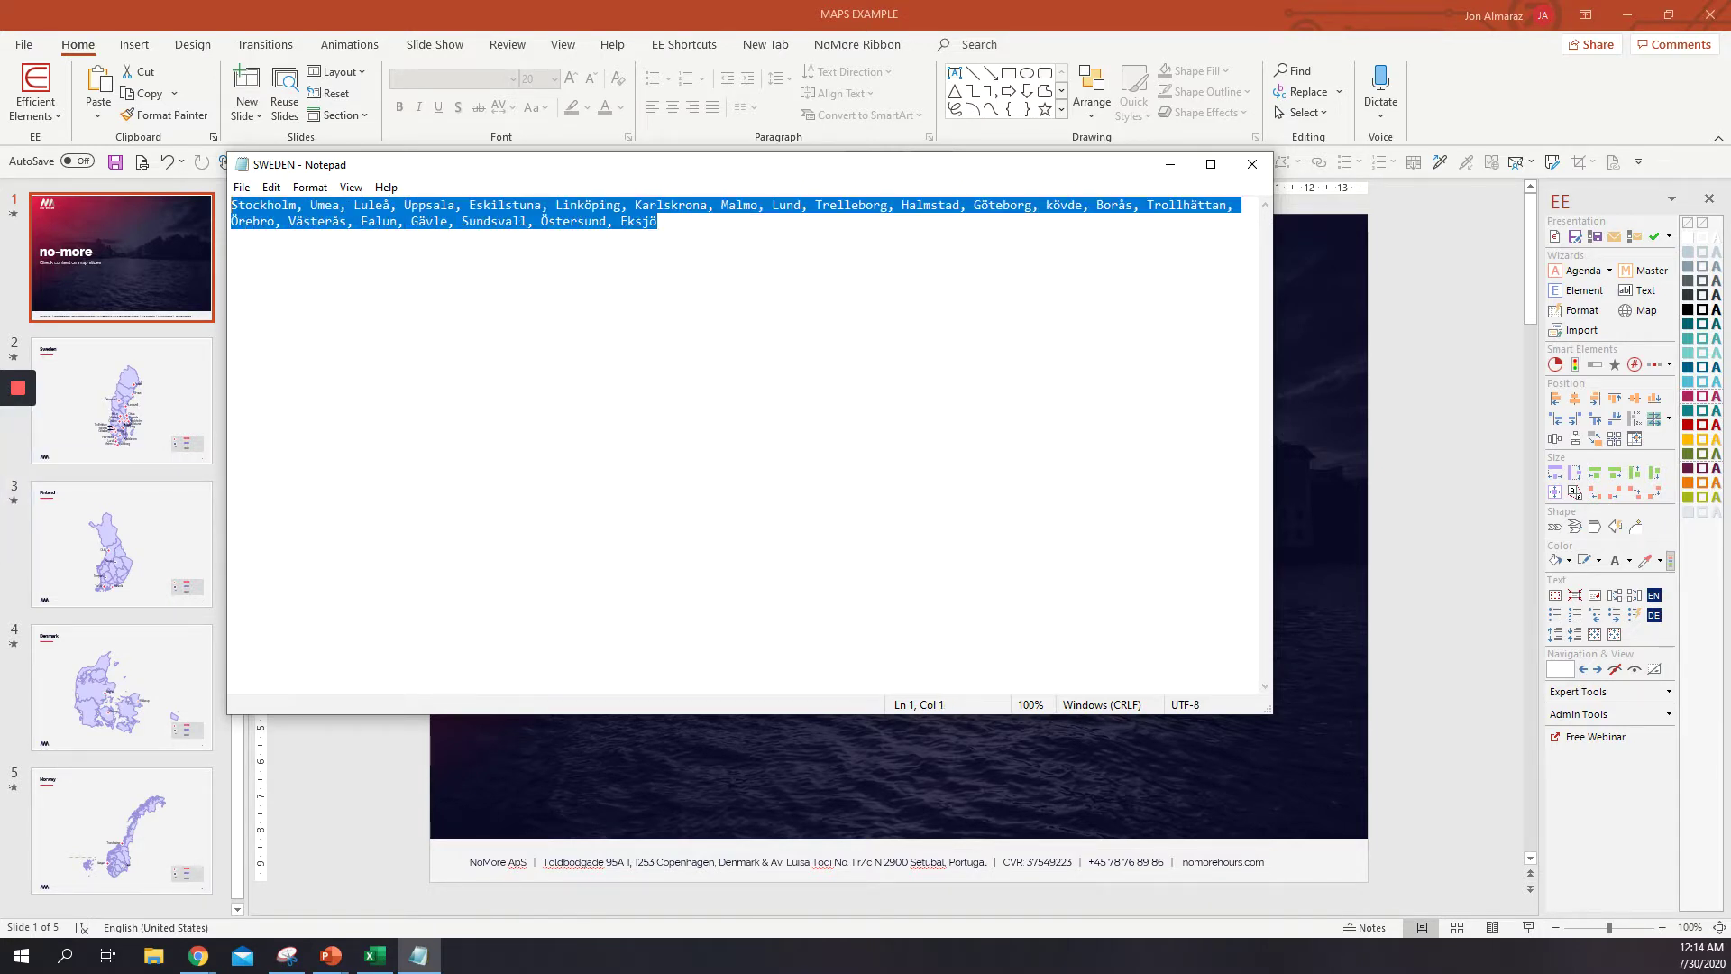
{"action": "key", "text": "alt+Tab"}
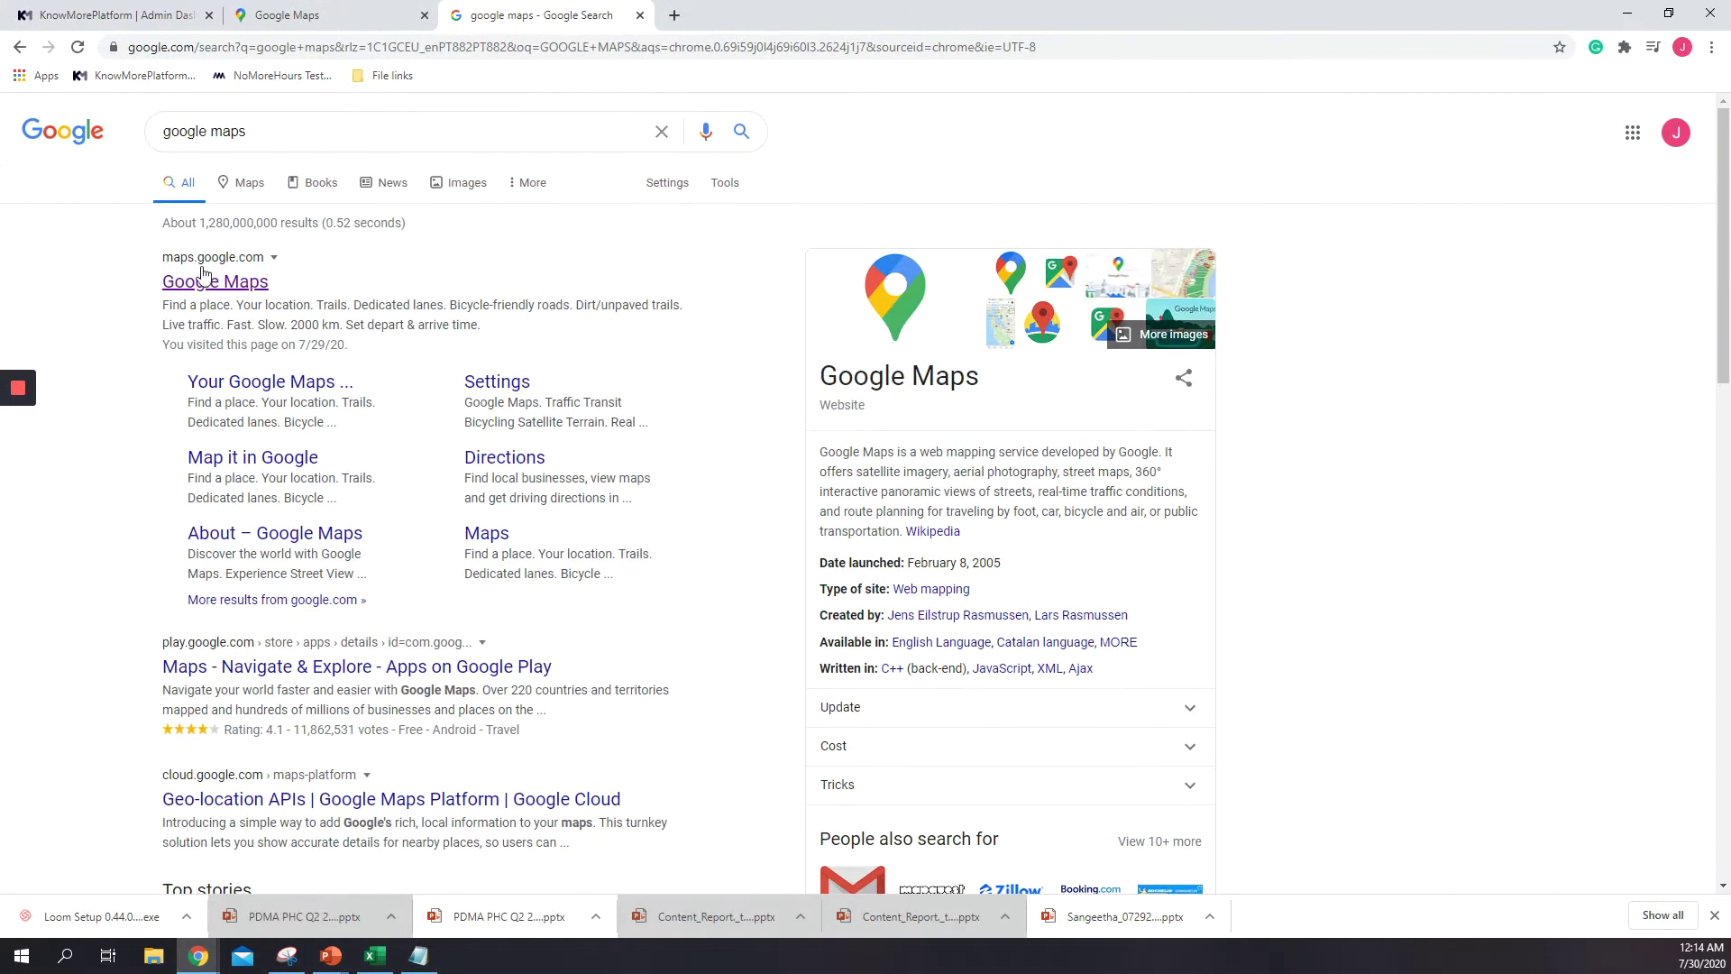
- Open Google Maps and search the pasted Swedish city list to plot a pin for each city
{"action": "left_click", "coordinate": [212, 283]}
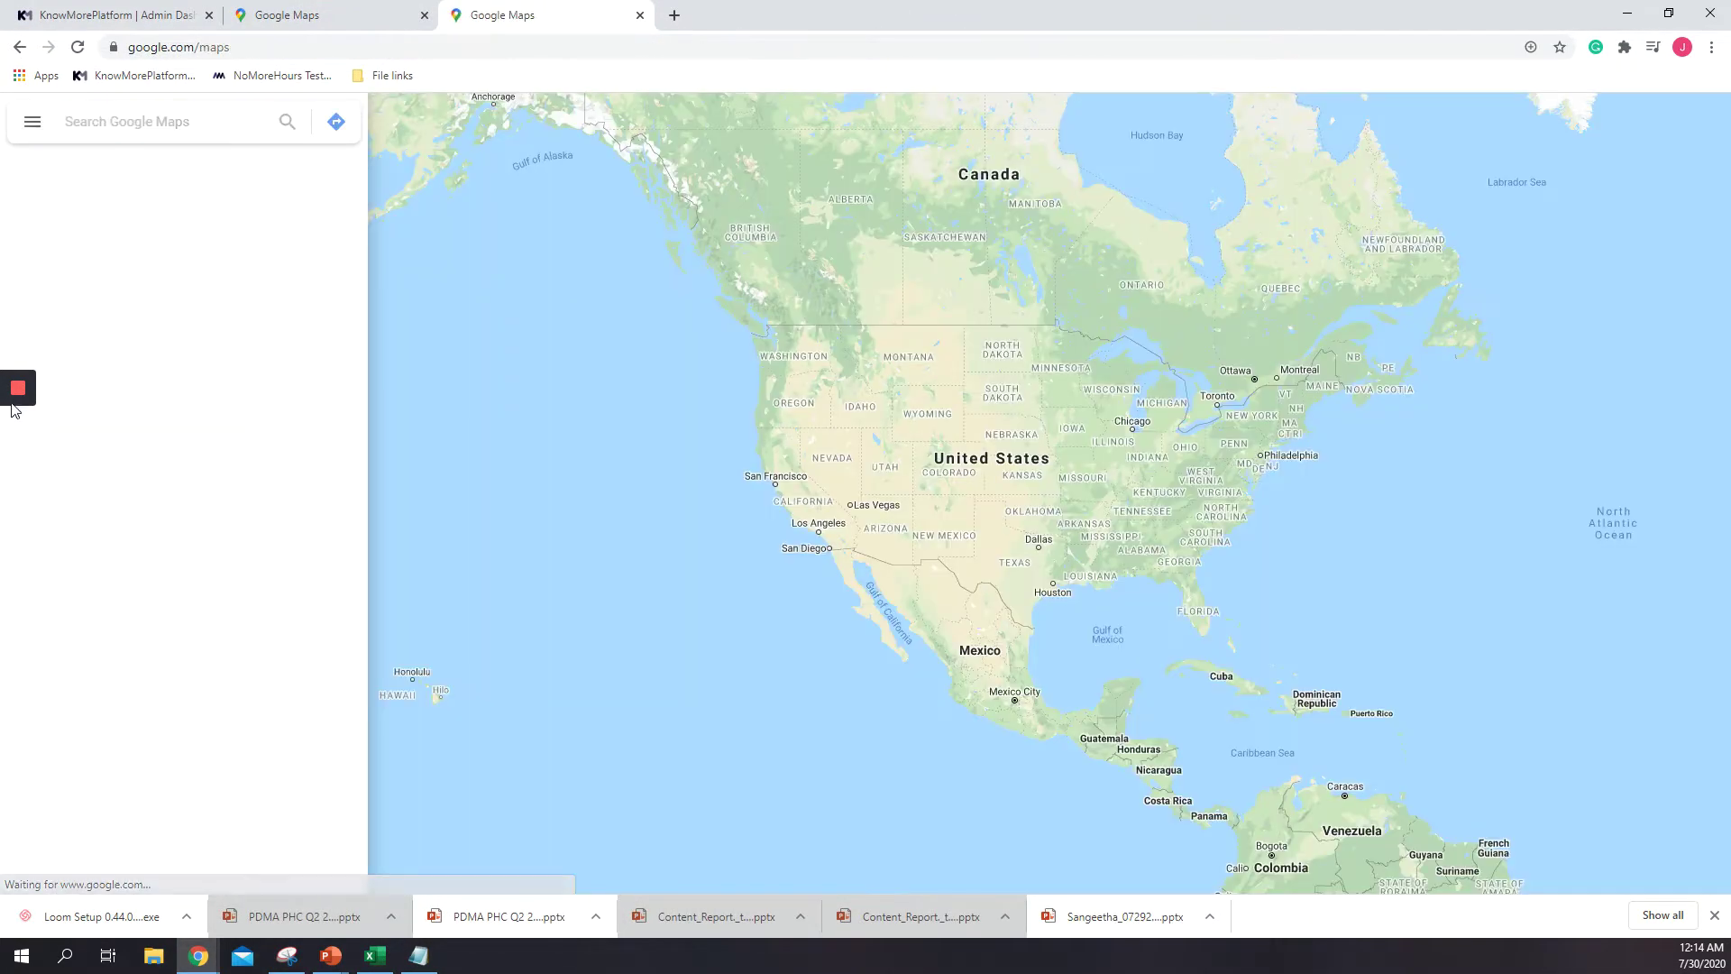
{"action": "mouse_move", "coordinate": [16, 465]}
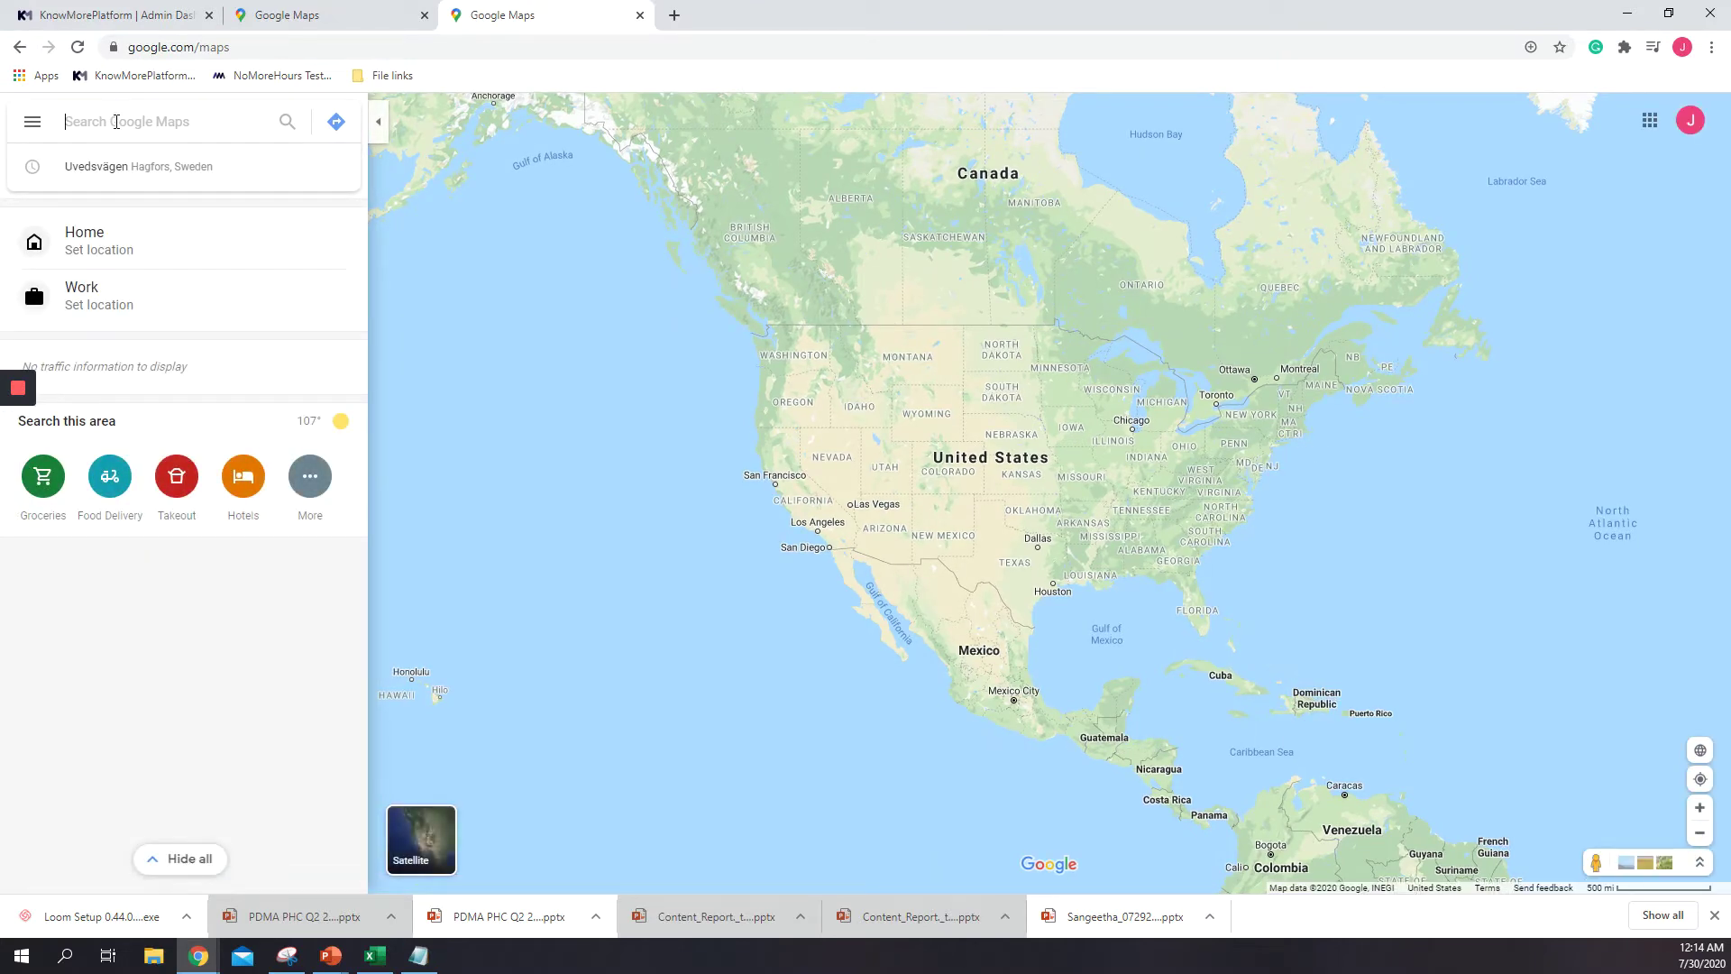
{"action": "type", "text": "Stockholm, Umea, Luleå, Uppsala,"}
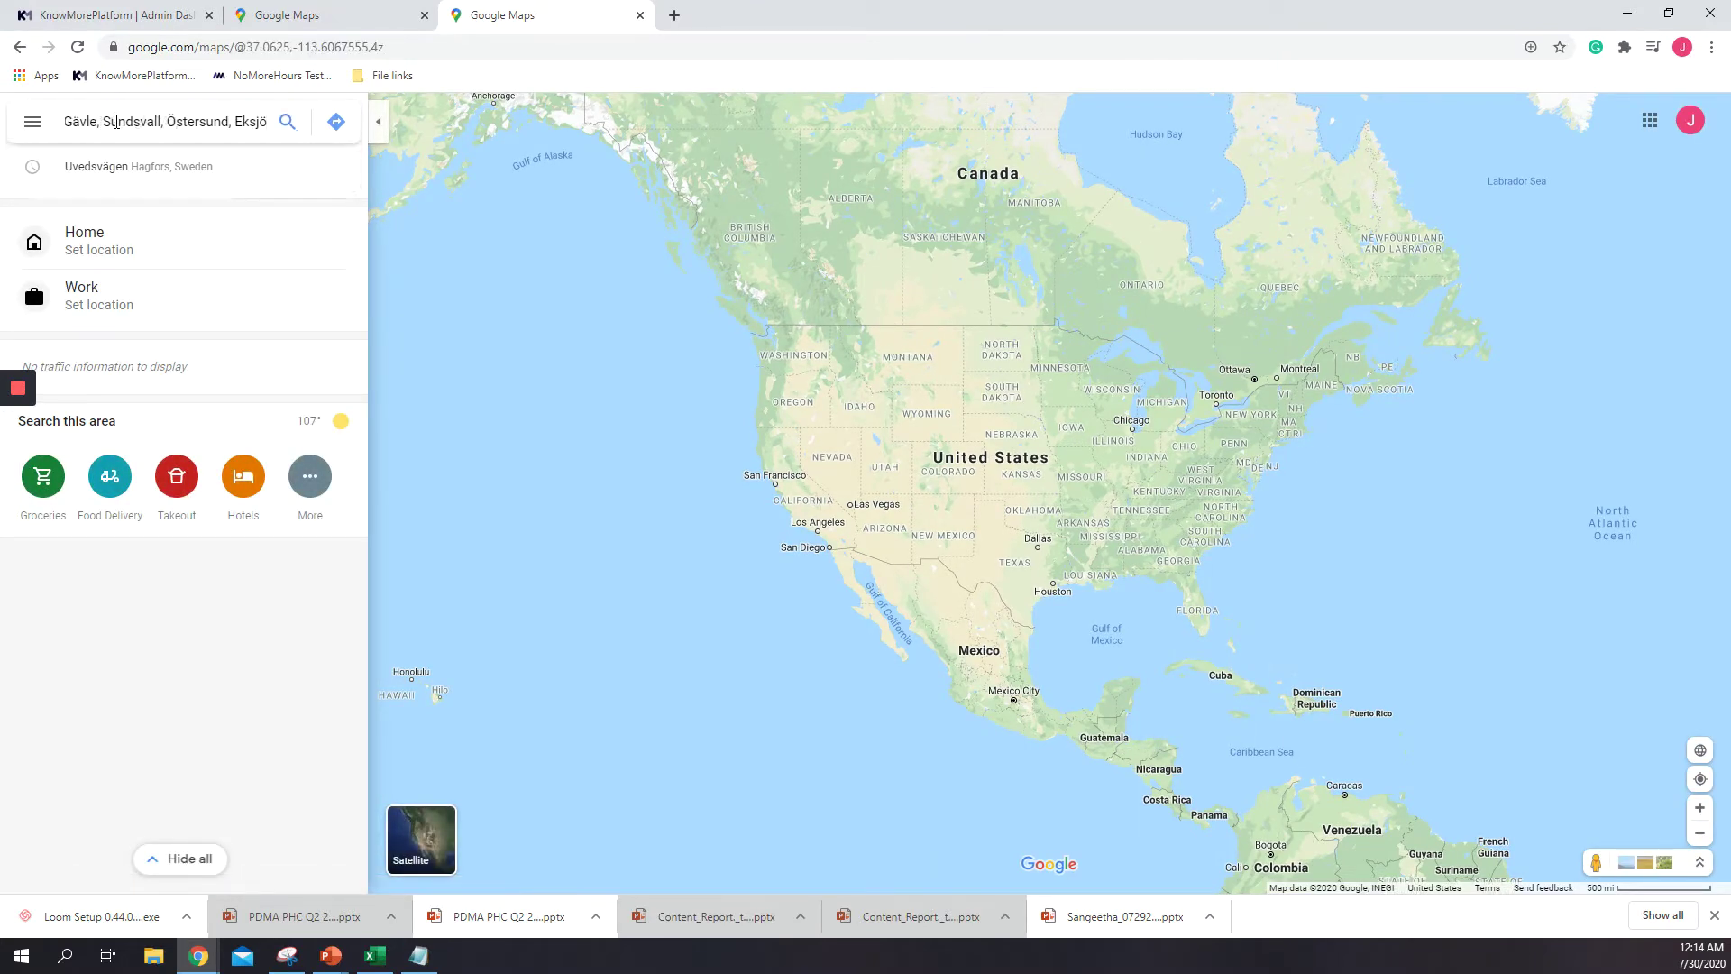
{"action": "key", "text": "Return"}
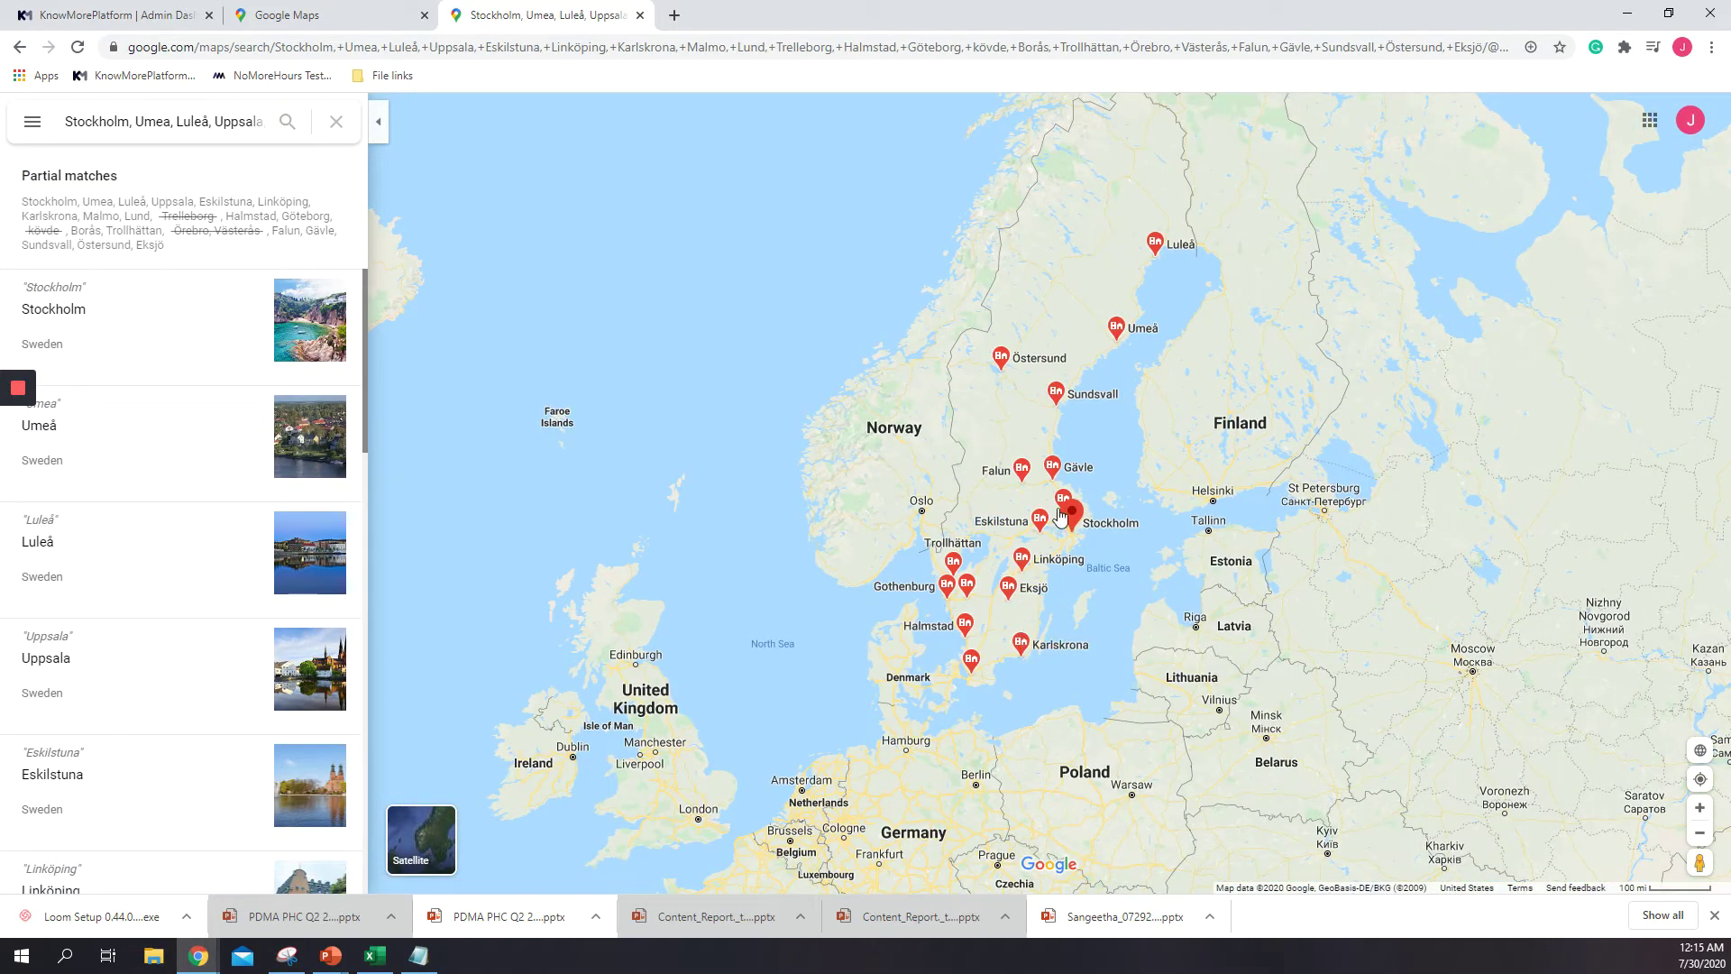
{"action": "mouse_move", "coordinate": [13, 419]}
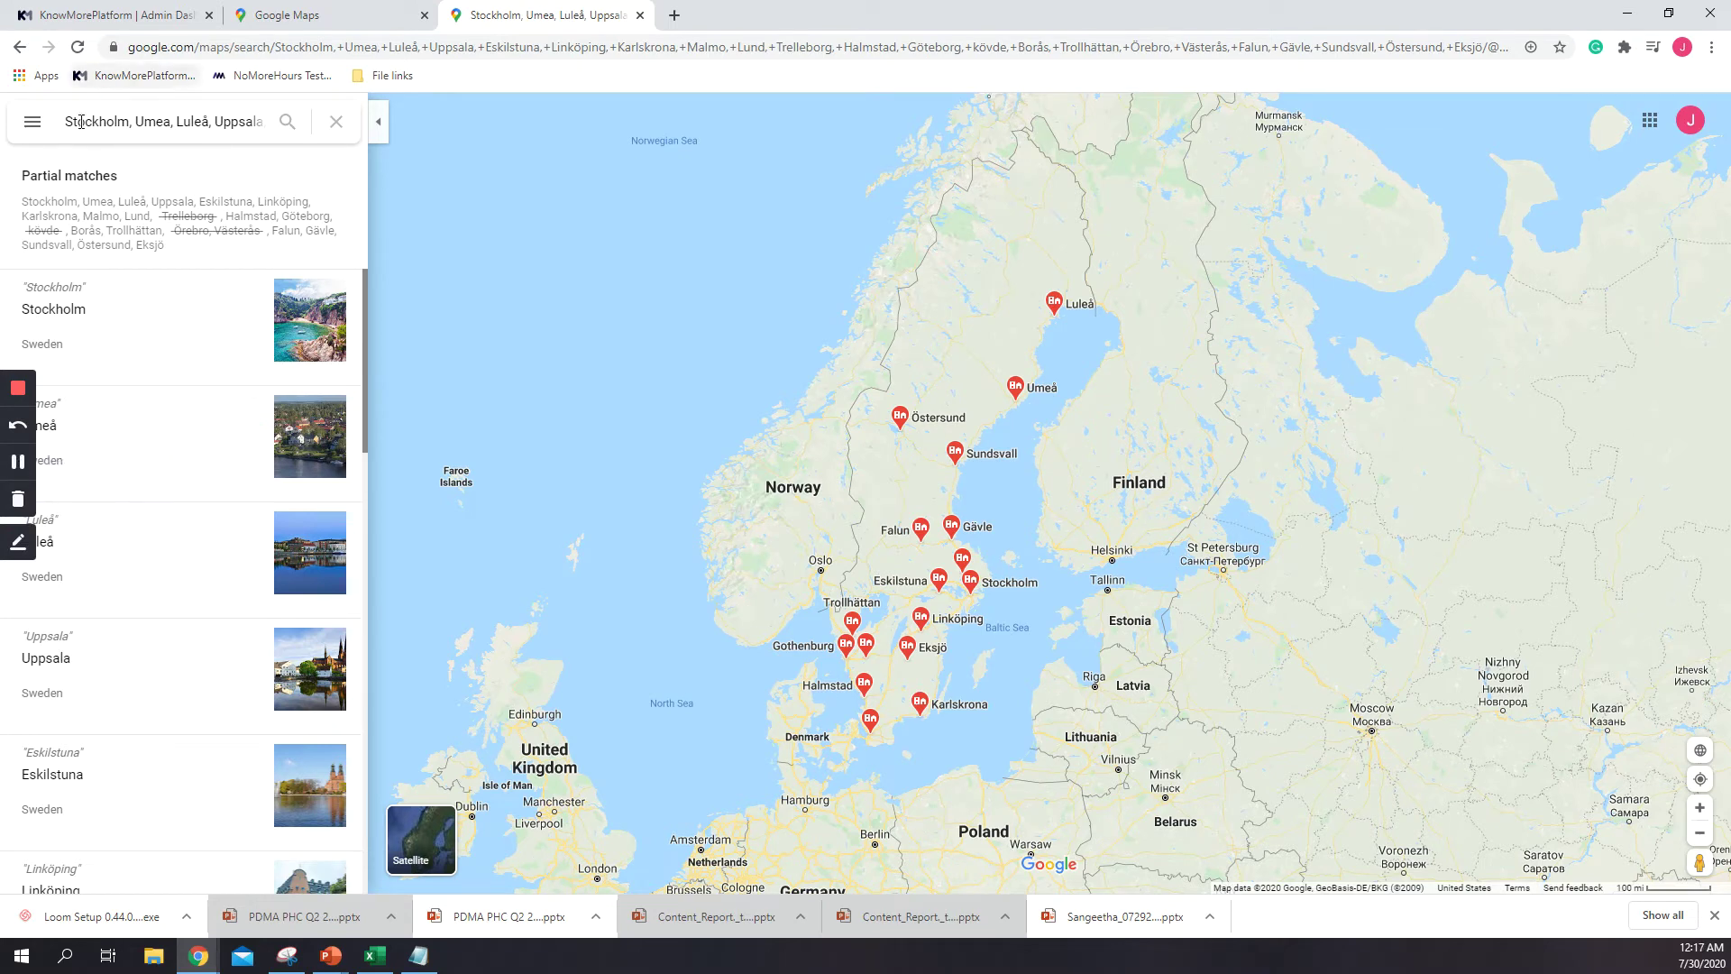
- From the Maps menu, go to Your places and its Maps list to create an untitled custom map
{"action": "left_click", "coordinate": [34, 128]}
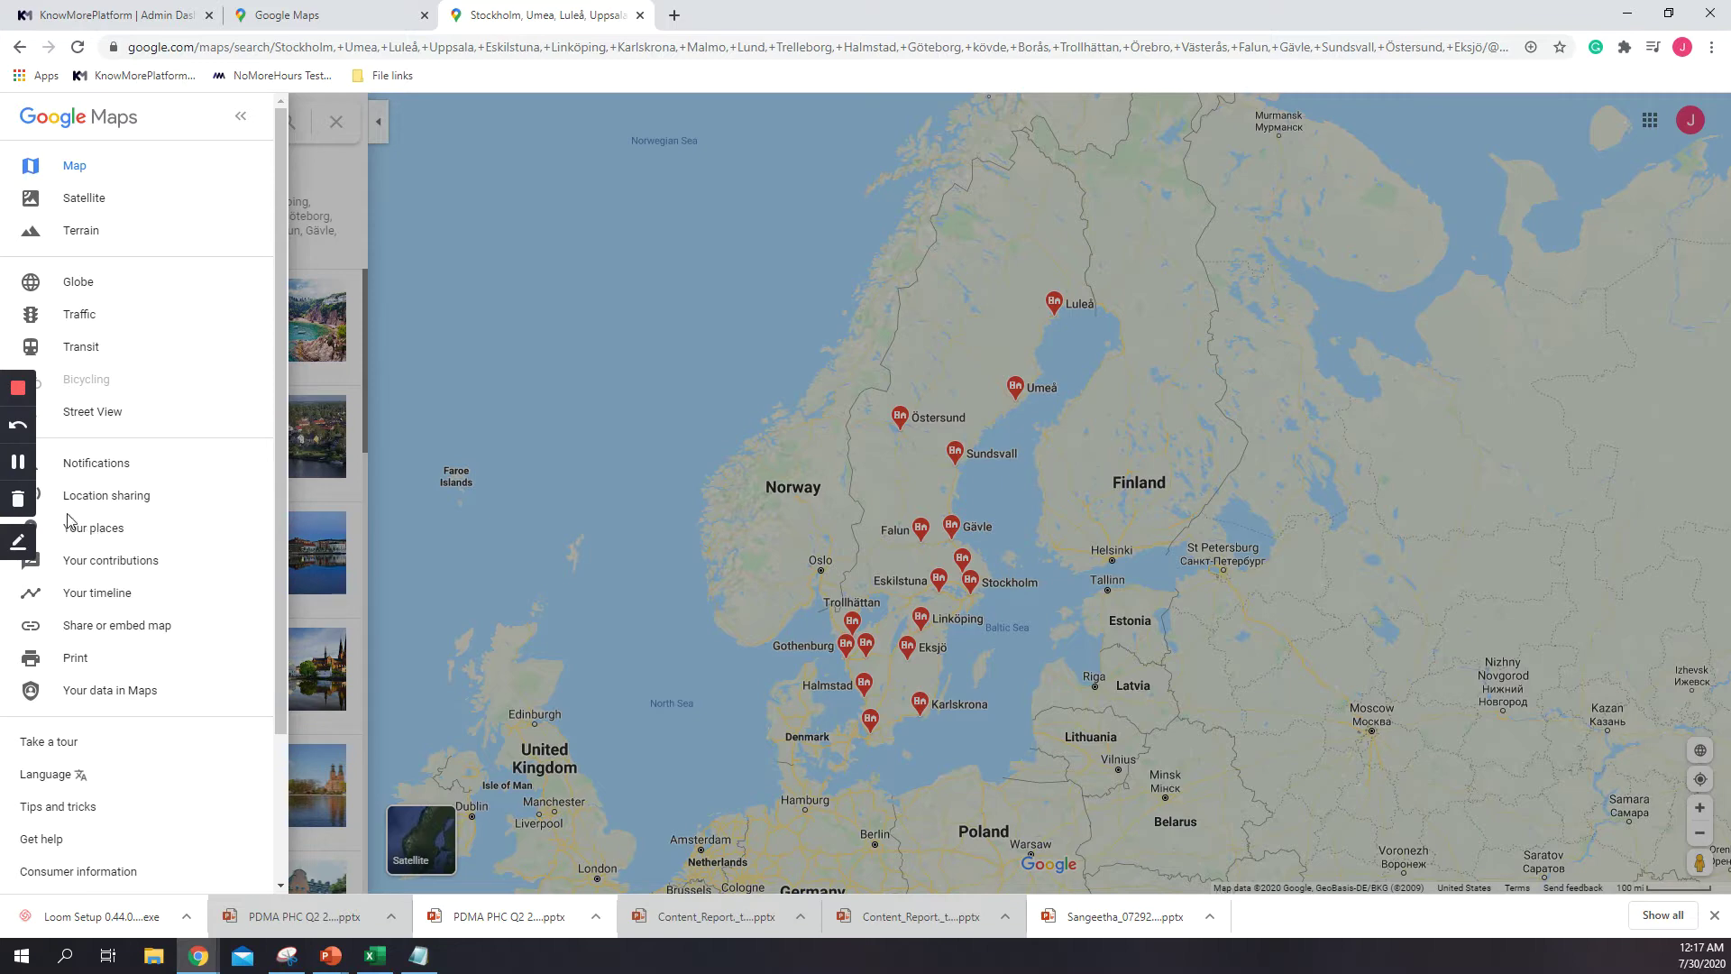
{"action": "left_click", "coordinate": [105, 530]}
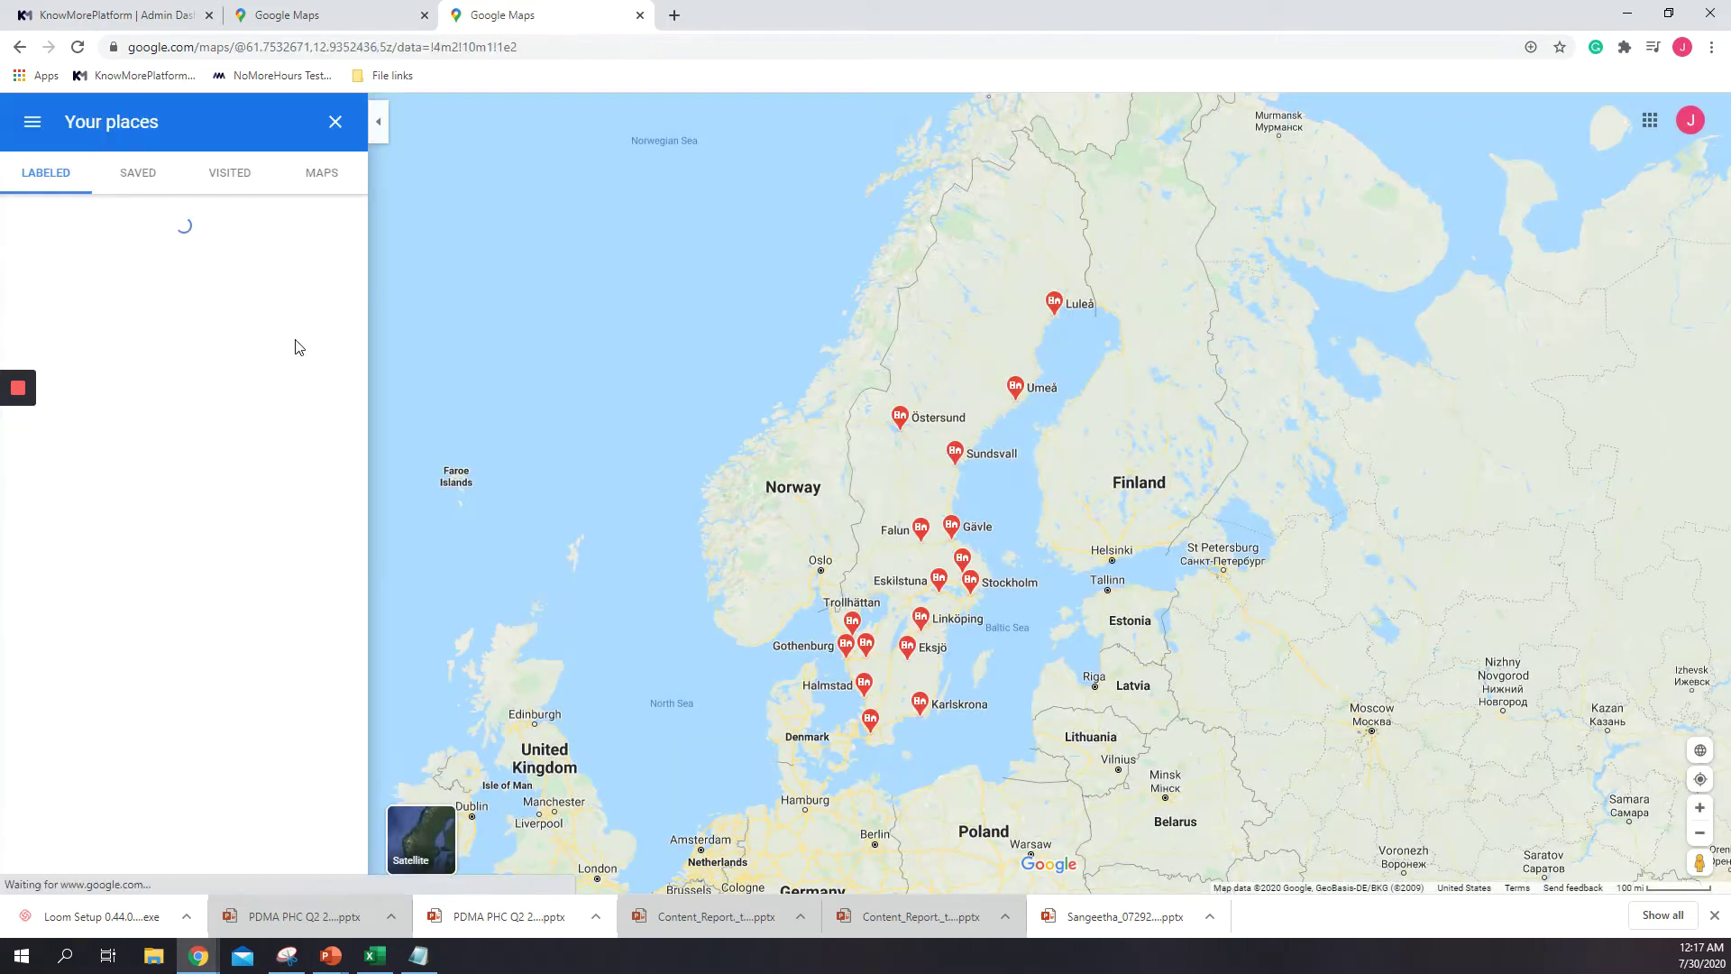
{"action": "left_click", "coordinate": [325, 178]}
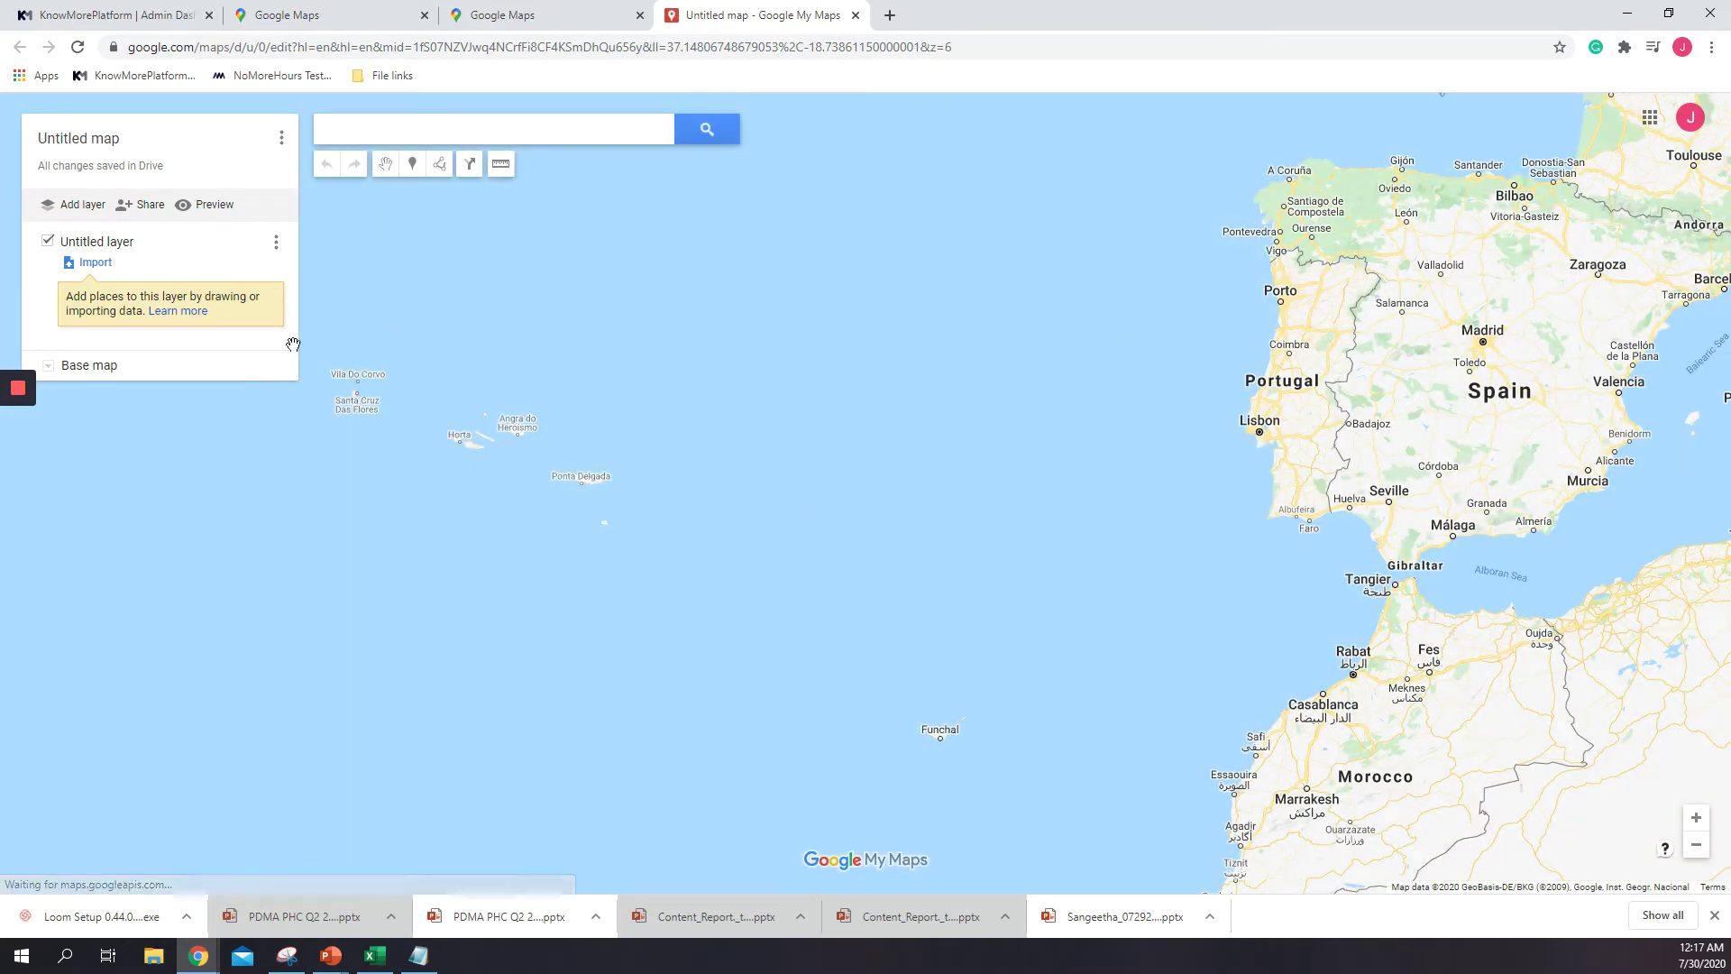
- Review the city names down column A of the MAP DATA sheet, then return to the Chrome map of pins
{"action": "left_click", "coordinate": [375, 955]}
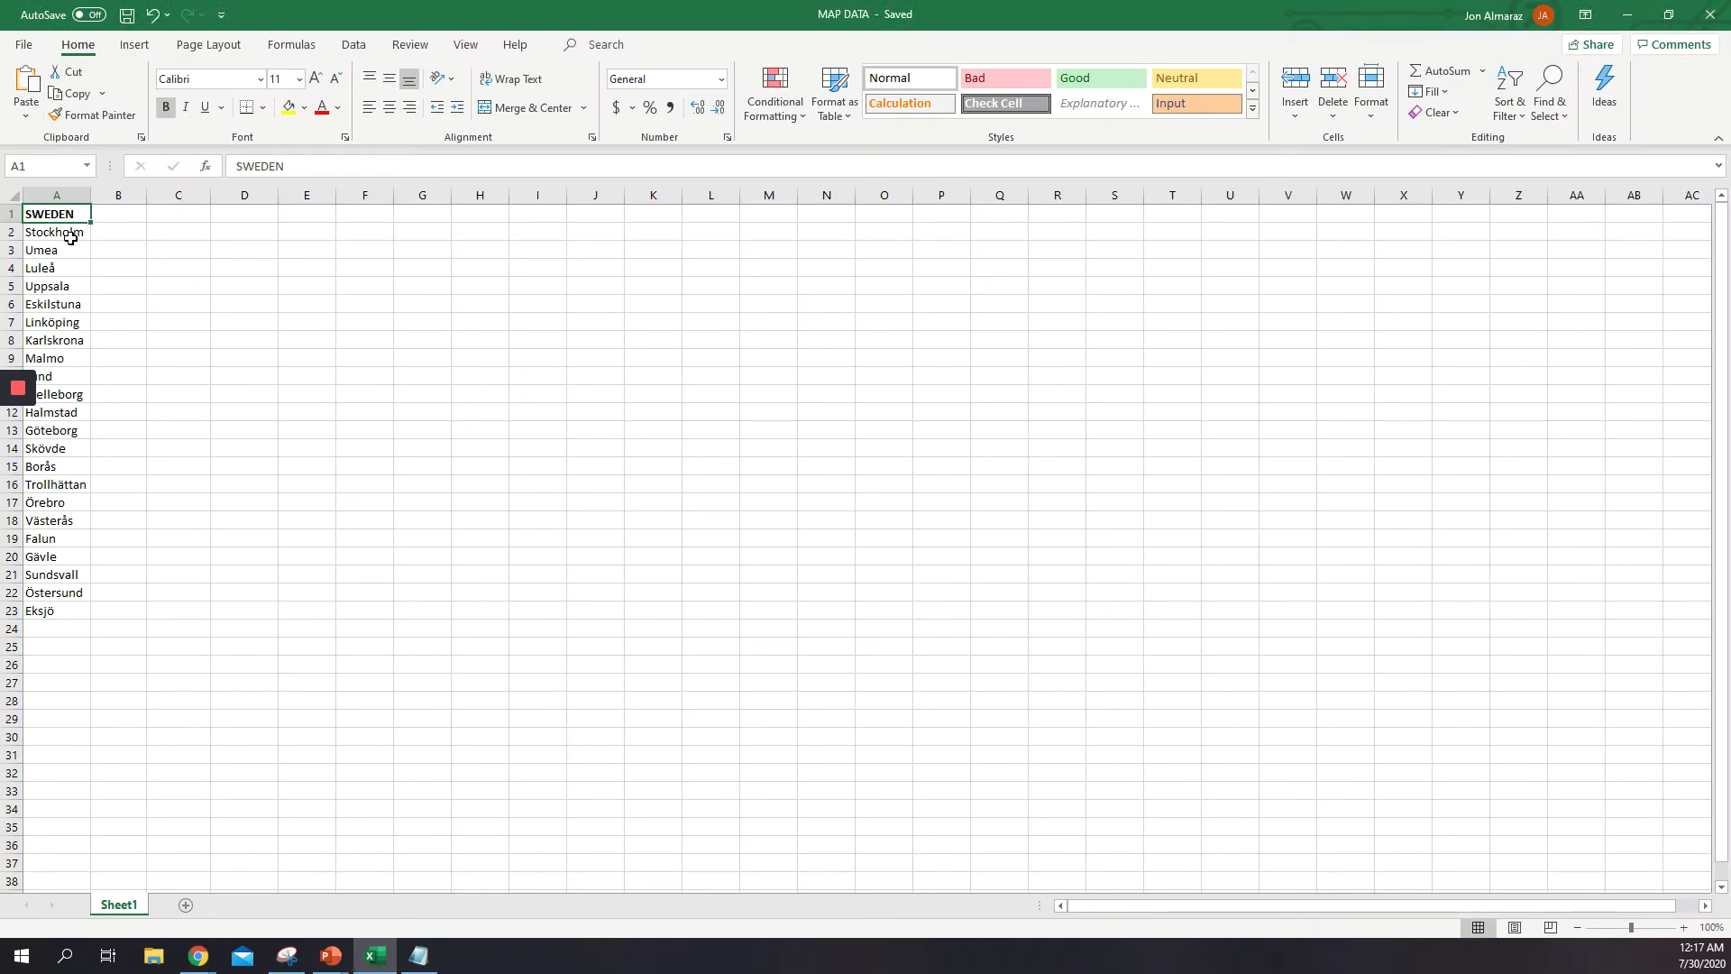
{"action": "left_click", "coordinate": [59, 233]}
{"action": "left_click", "coordinate": [57, 358]}
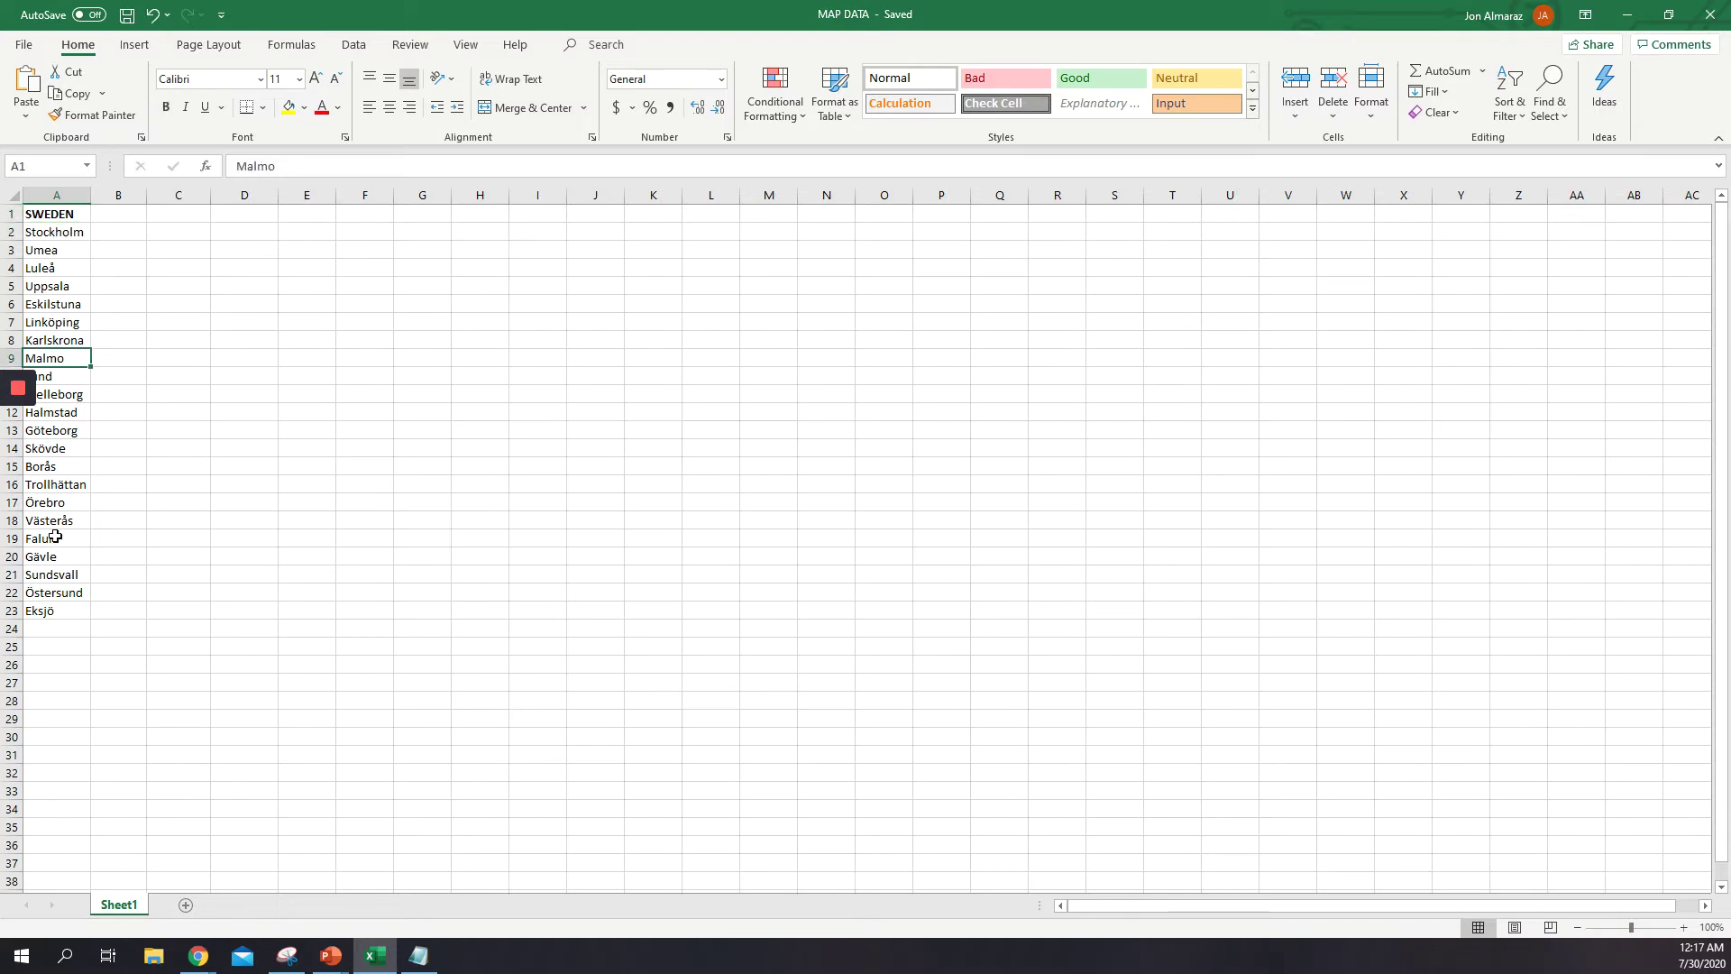
{"action": "left_click", "coordinate": [47, 610]}
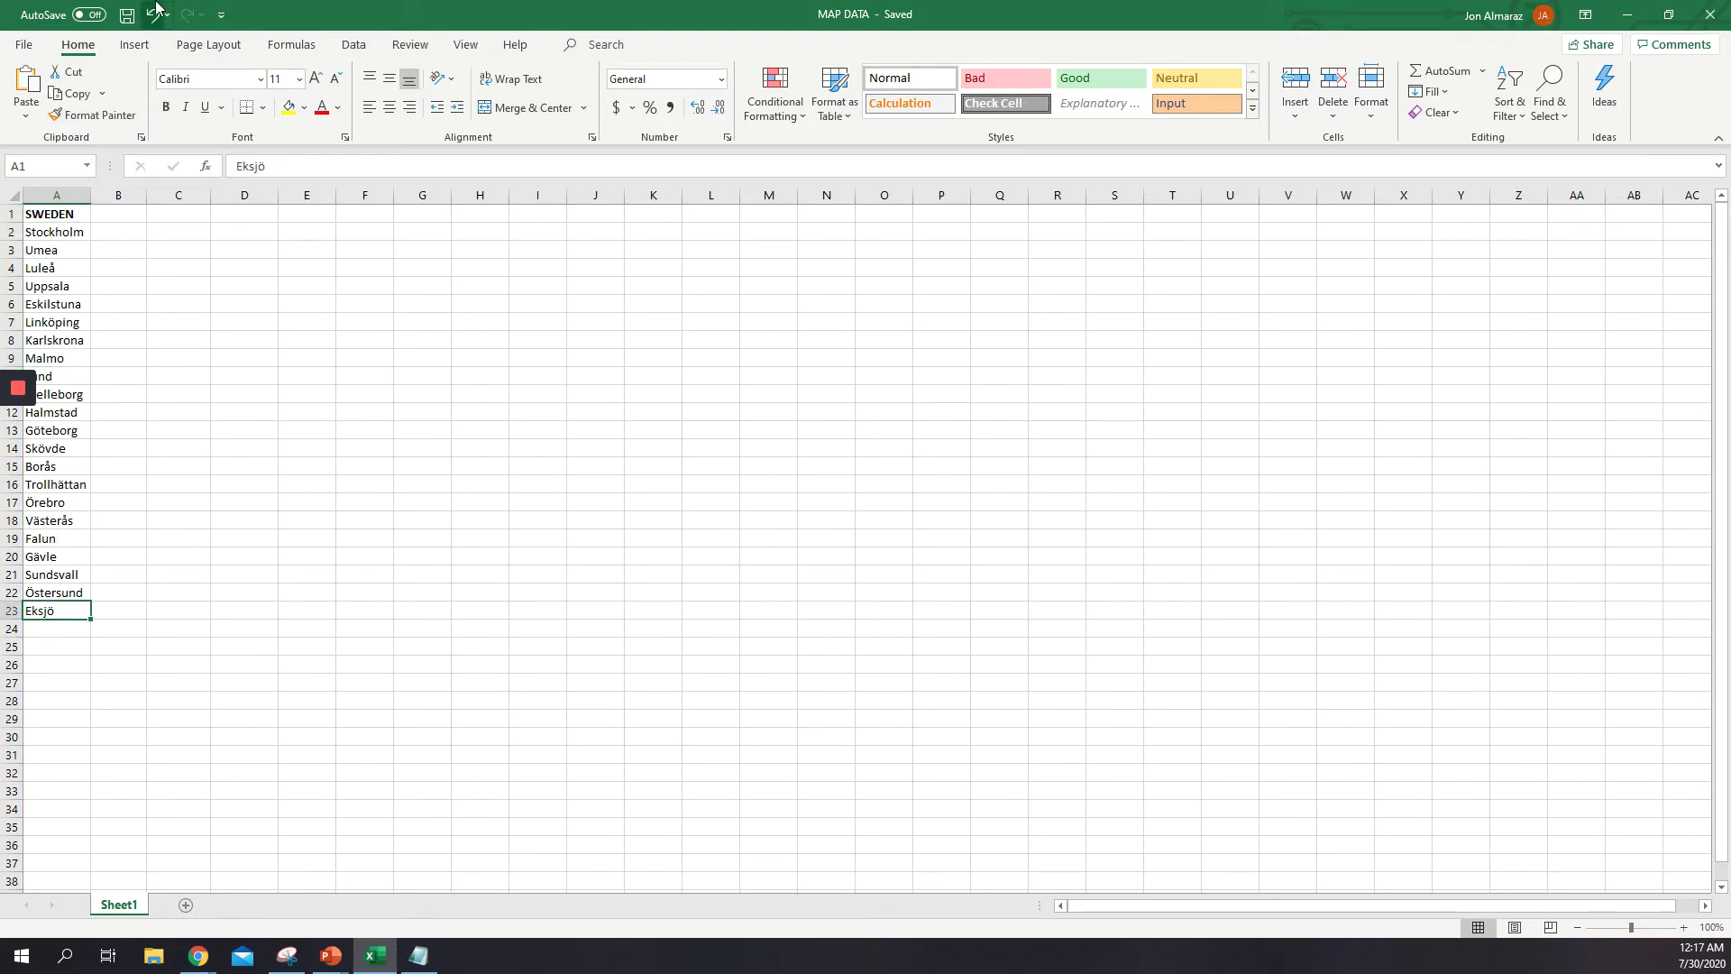
{"action": "left_click", "coordinate": [199, 955]}
{"action": "left_click", "coordinate": [132, 868]}
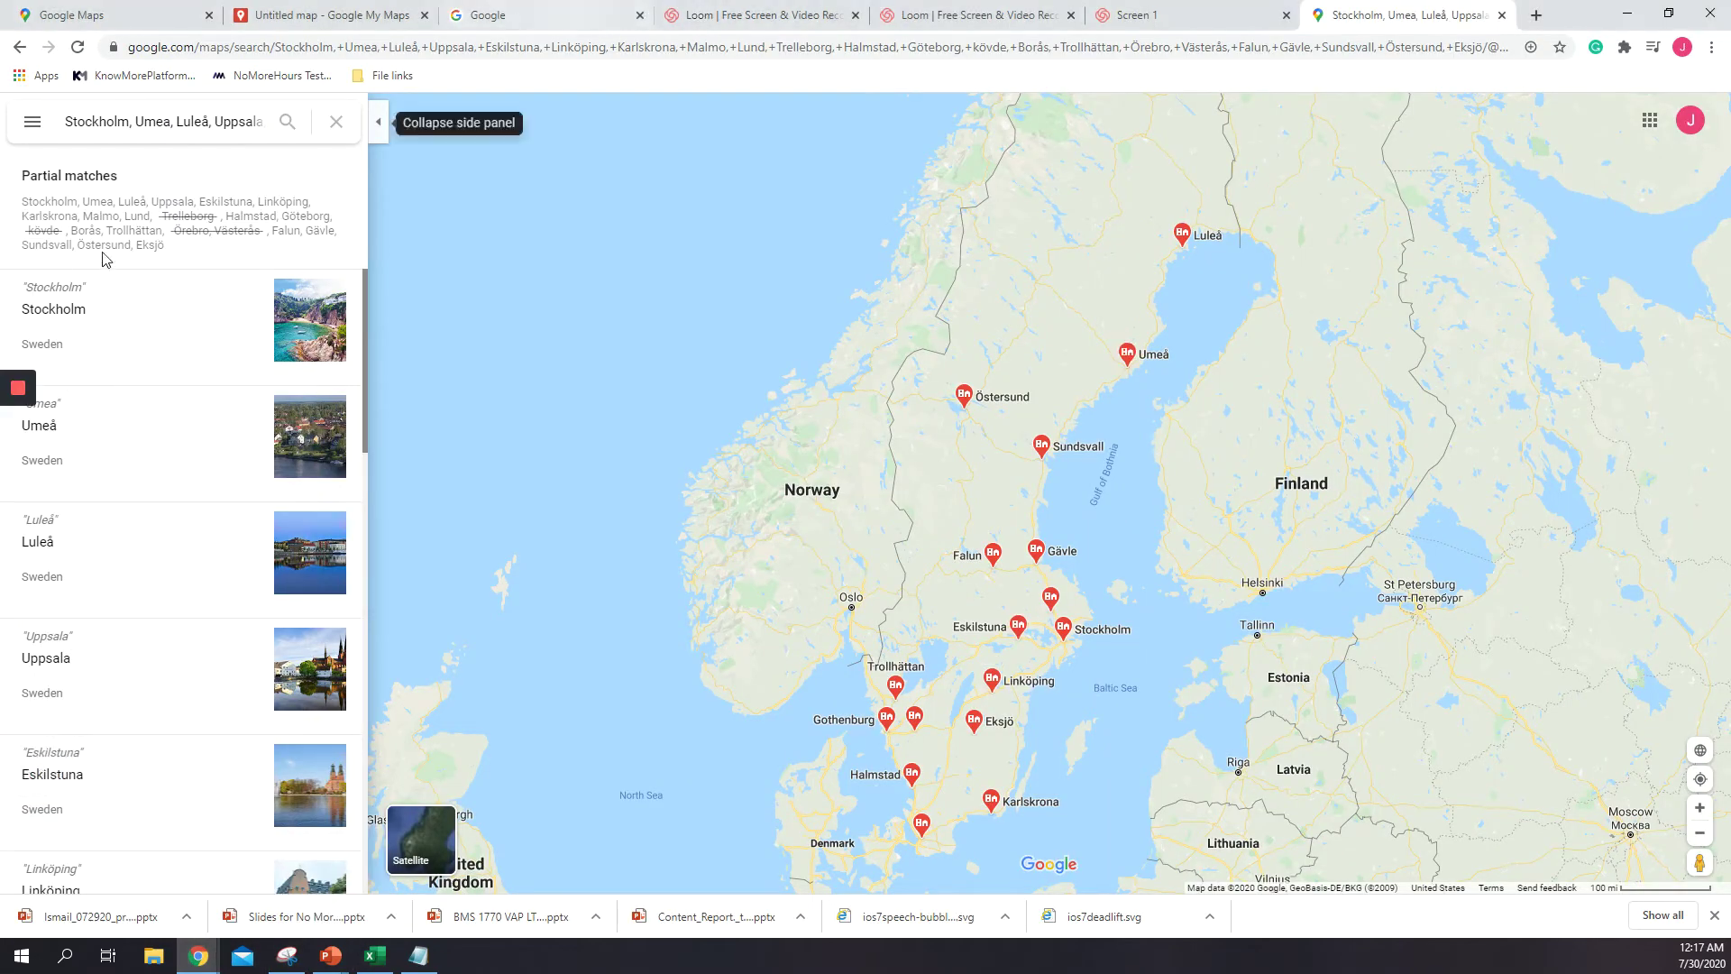
- Import the MAP DATA workbook from the computer into the Untitled layer
{"action": "left_click", "coordinate": [18, 462]}
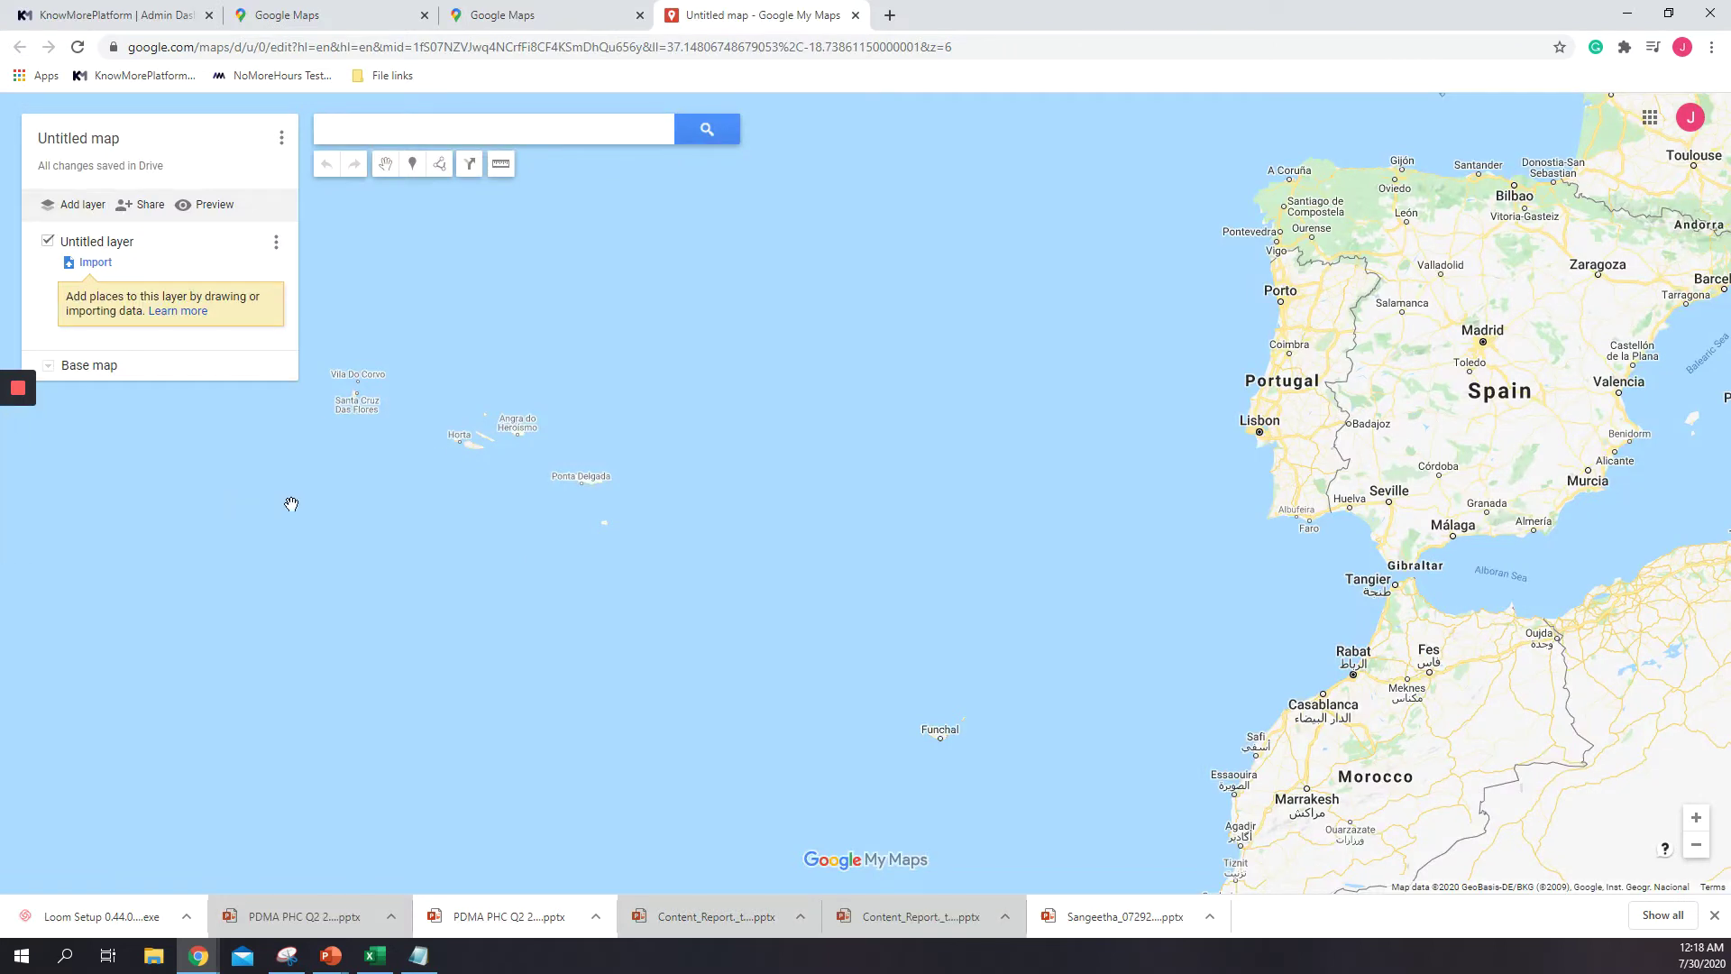
{"action": "left_click", "coordinate": [96, 263]}
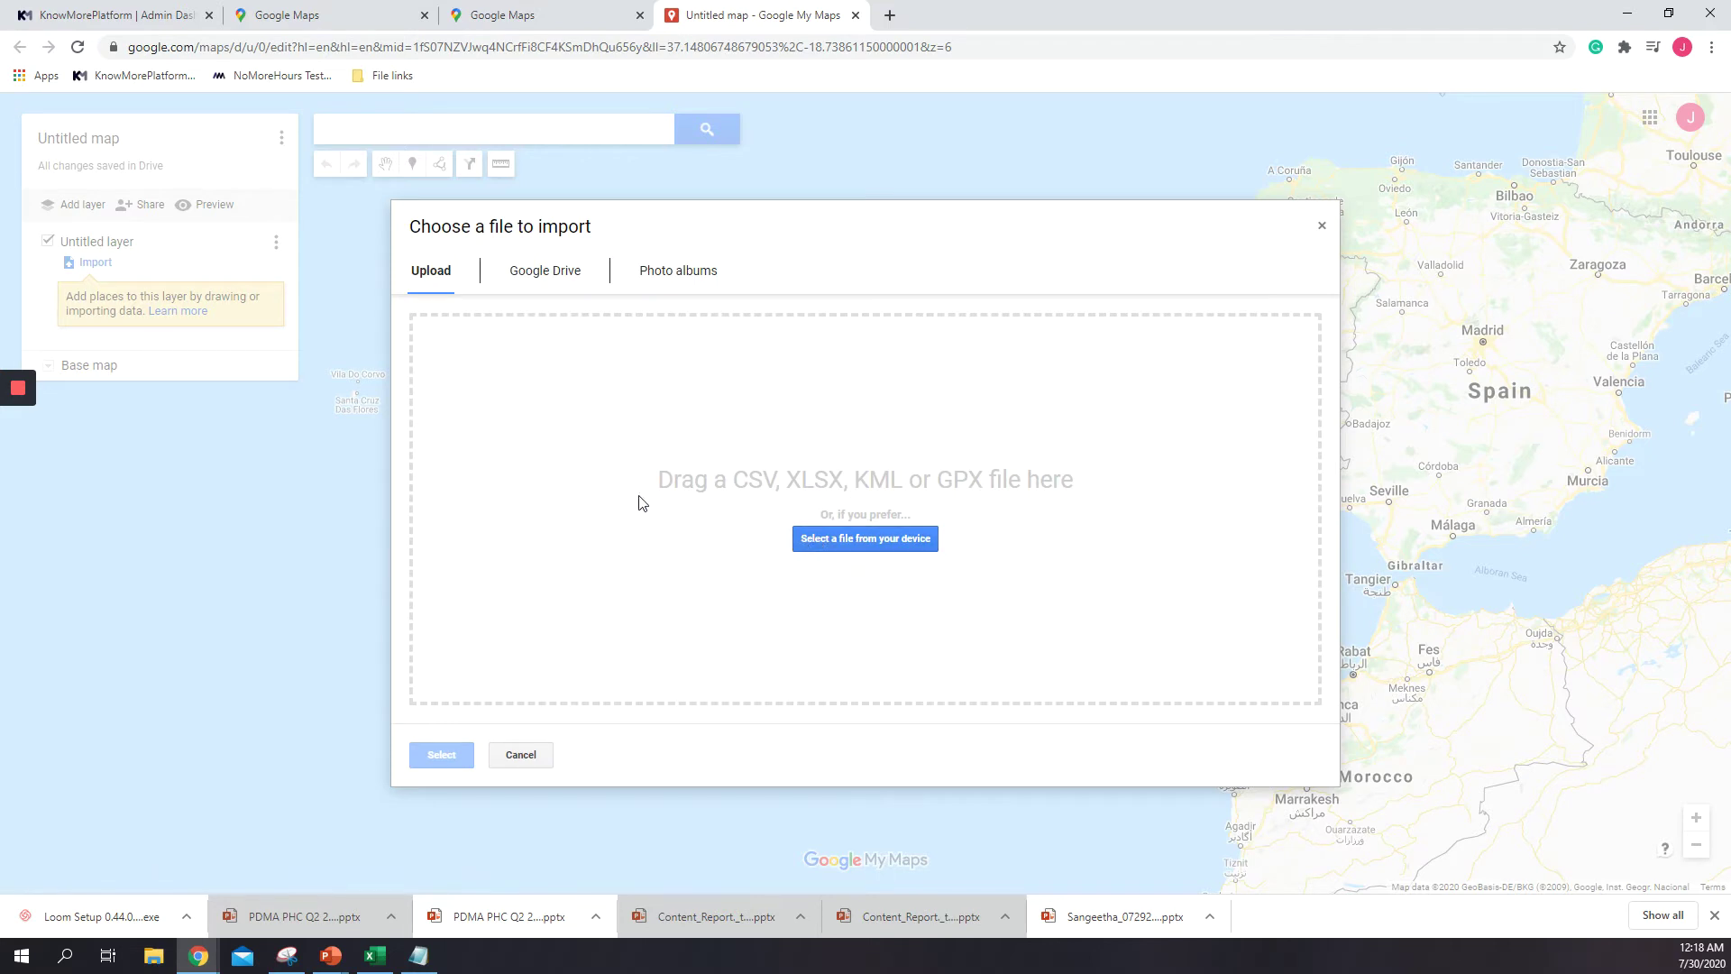
{"action": "left_click", "coordinate": [866, 538]}
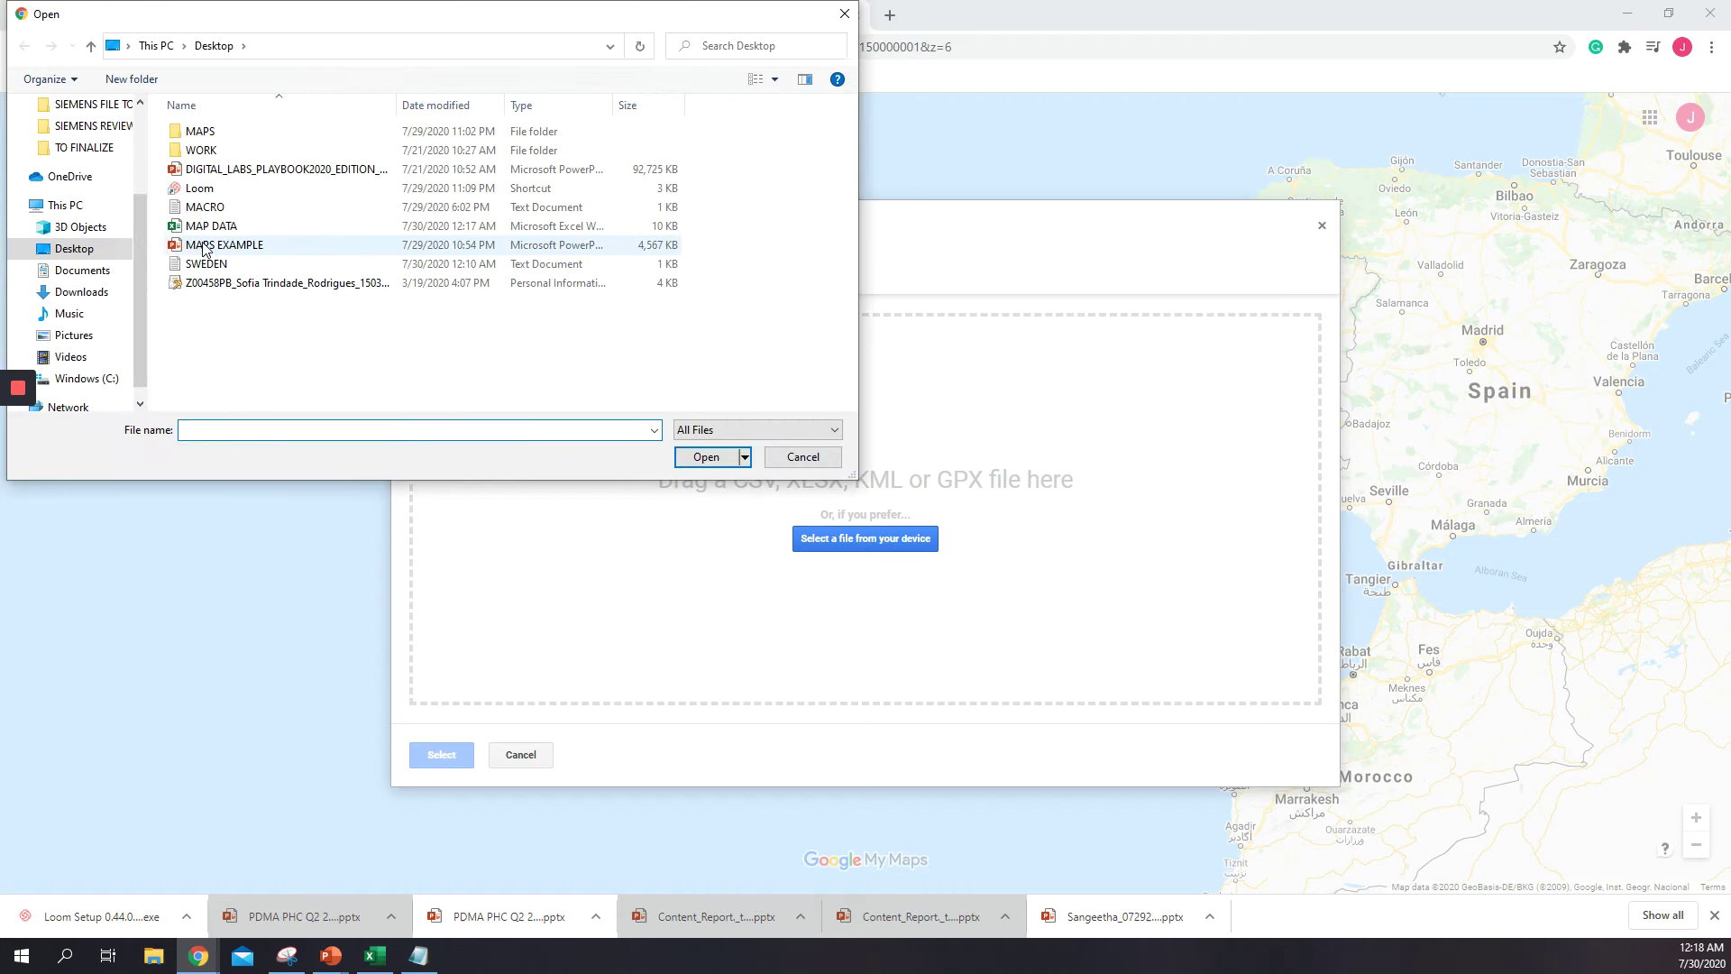
{"action": "left_click", "coordinate": [226, 225]}
{"action": "left_click", "coordinate": [707, 457]}
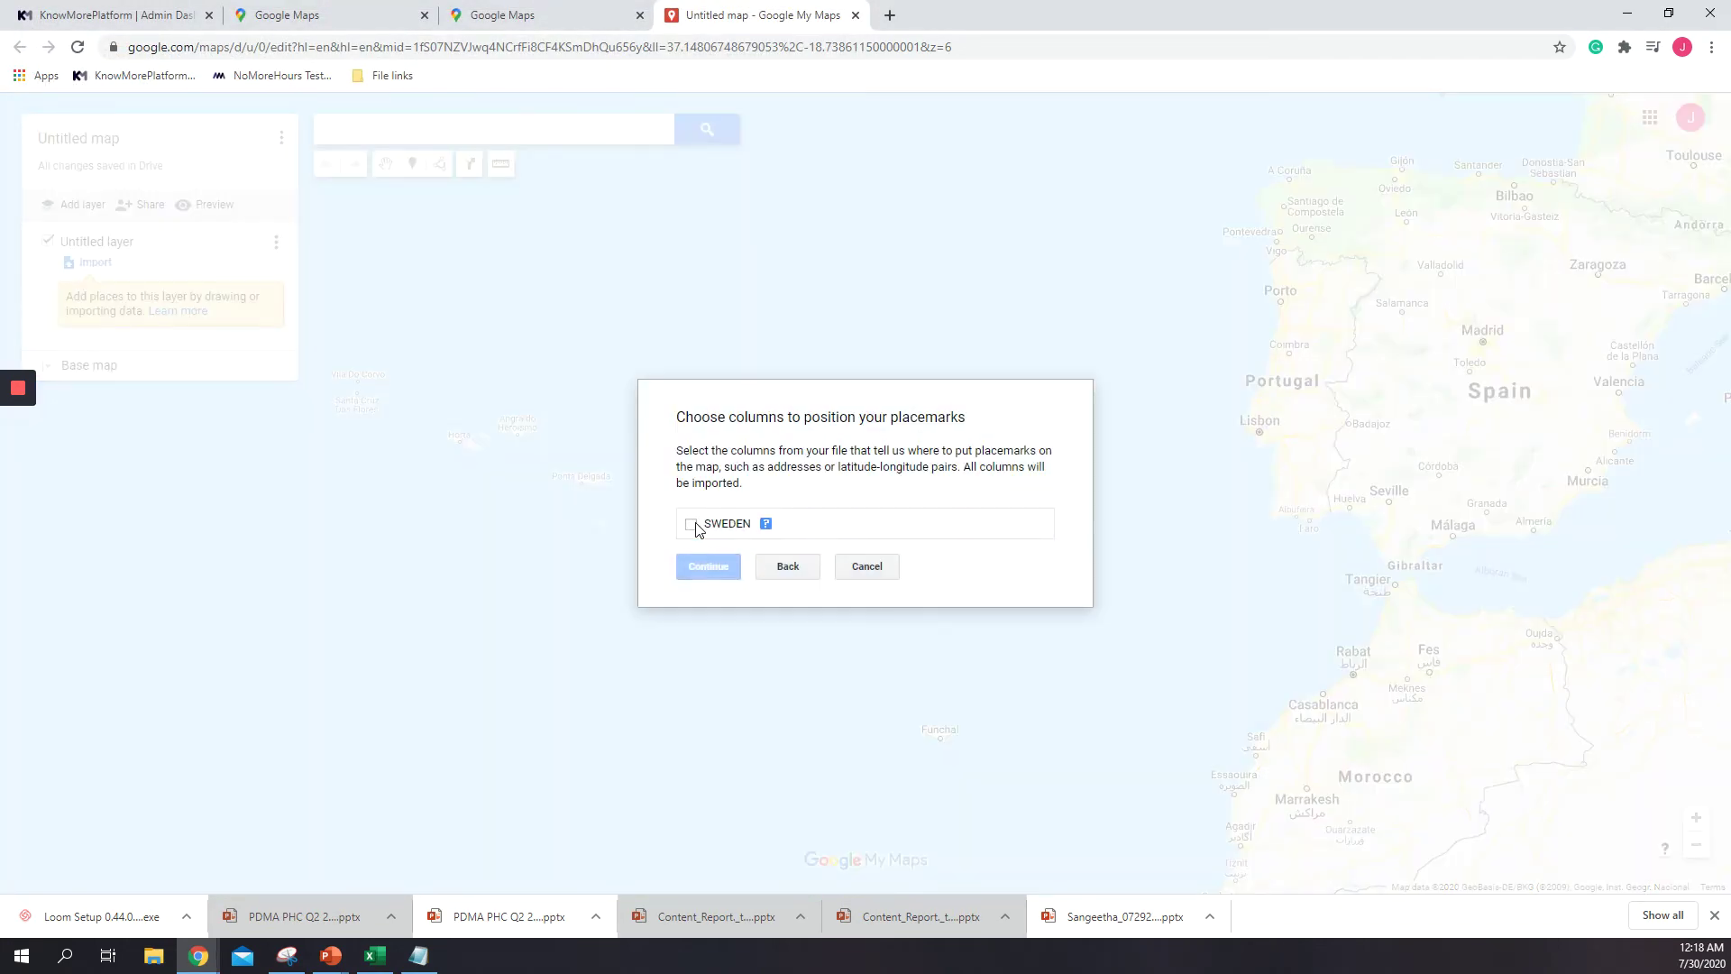
- Use the SWEDEN column for placemark positions and marker titles, checking header cell A1 in Excel
{"action": "left_click", "coordinate": [690, 525]}
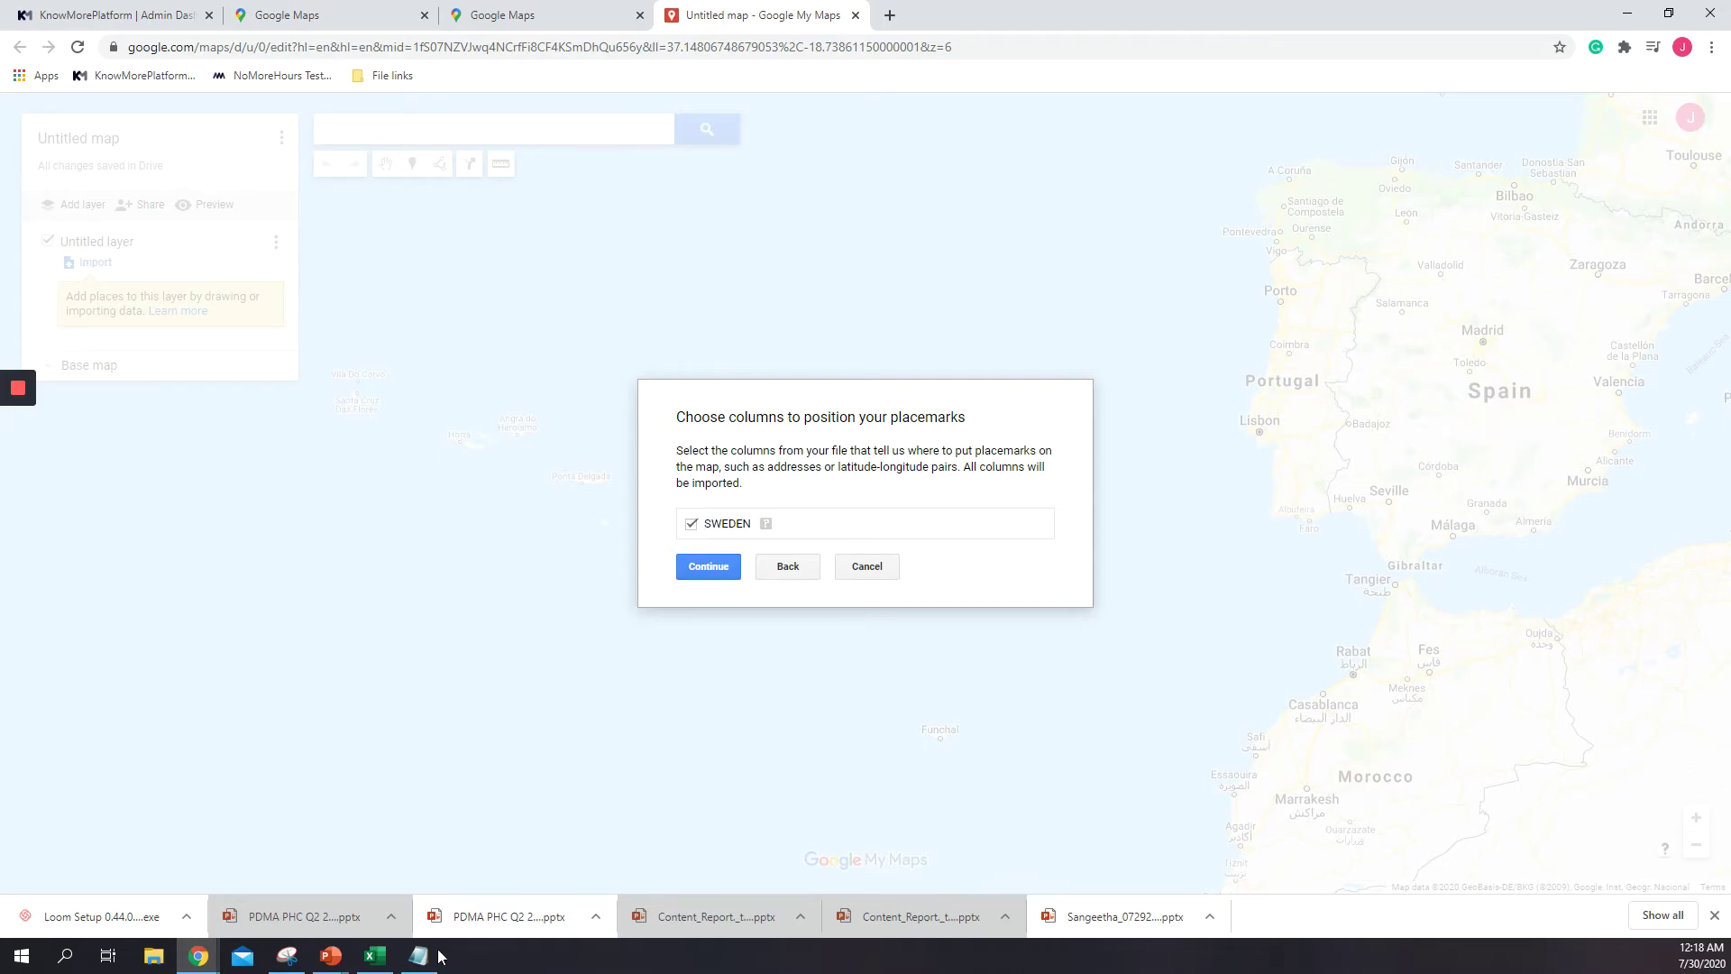
{"action": "left_click", "coordinate": [375, 955]}
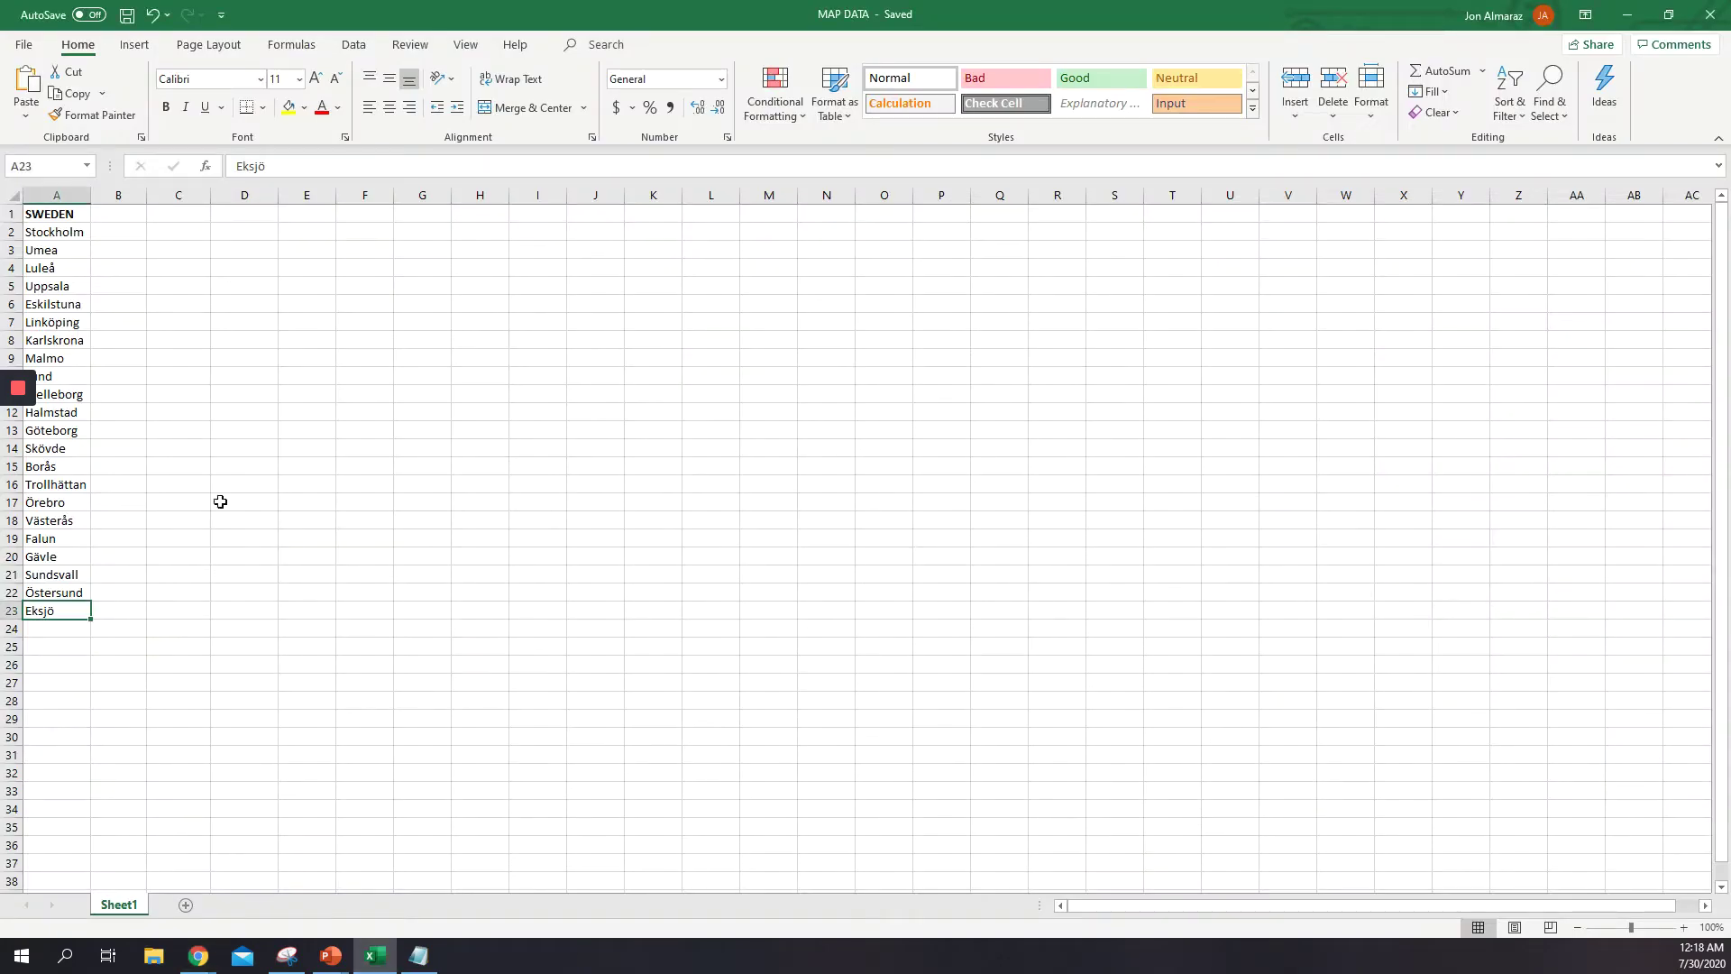
{"action": "left_click", "coordinate": [51, 215]}
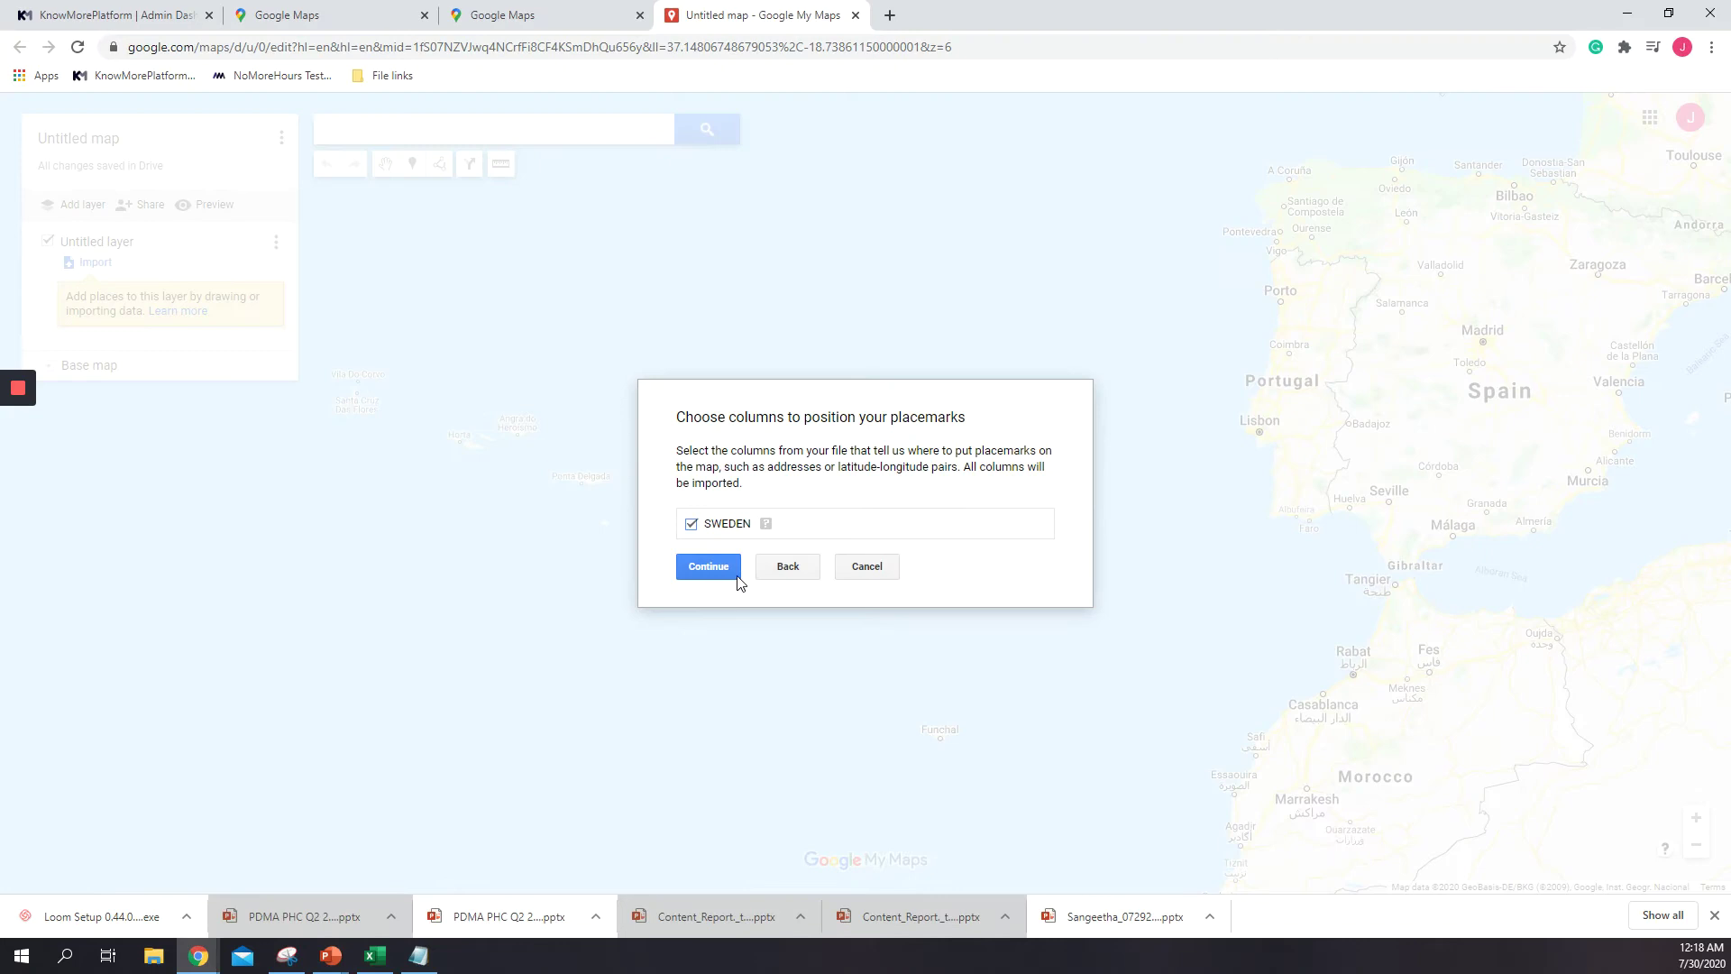
{"action": "left_click", "coordinate": [731, 572]}
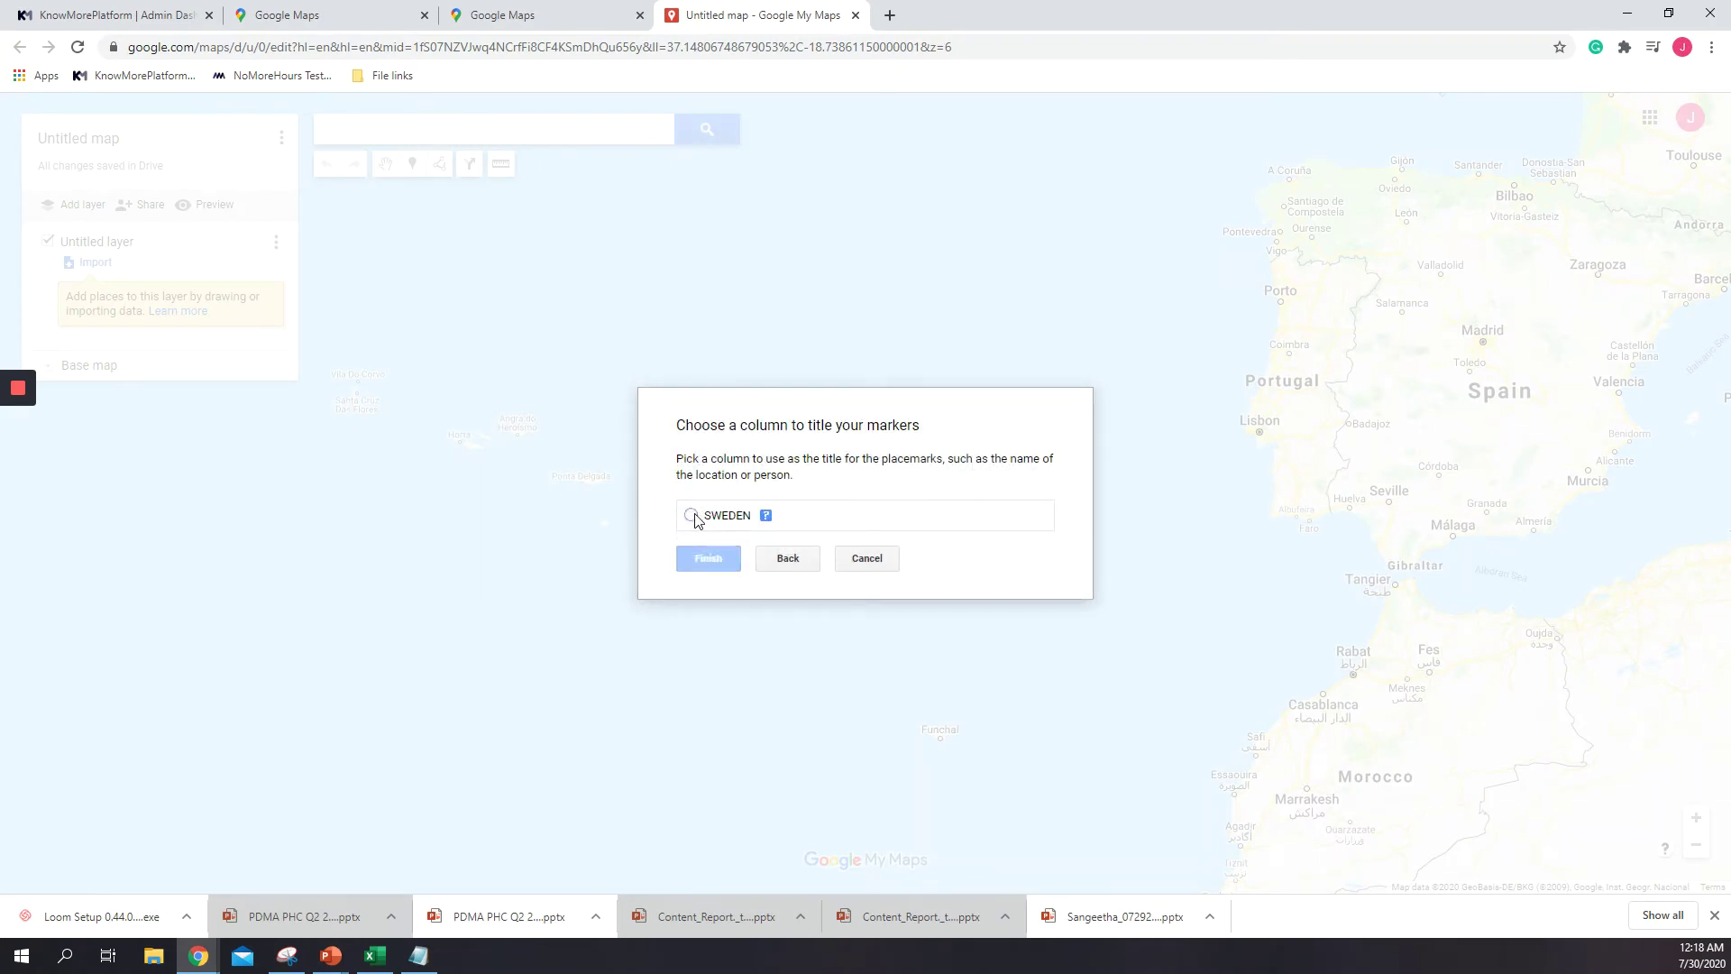
{"action": "left_click", "coordinate": [692, 515]}
- Finish the import and let the 22 city pins load, with 2 rows flagged unplaceable
{"action": "left_click", "coordinate": [708, 558]}
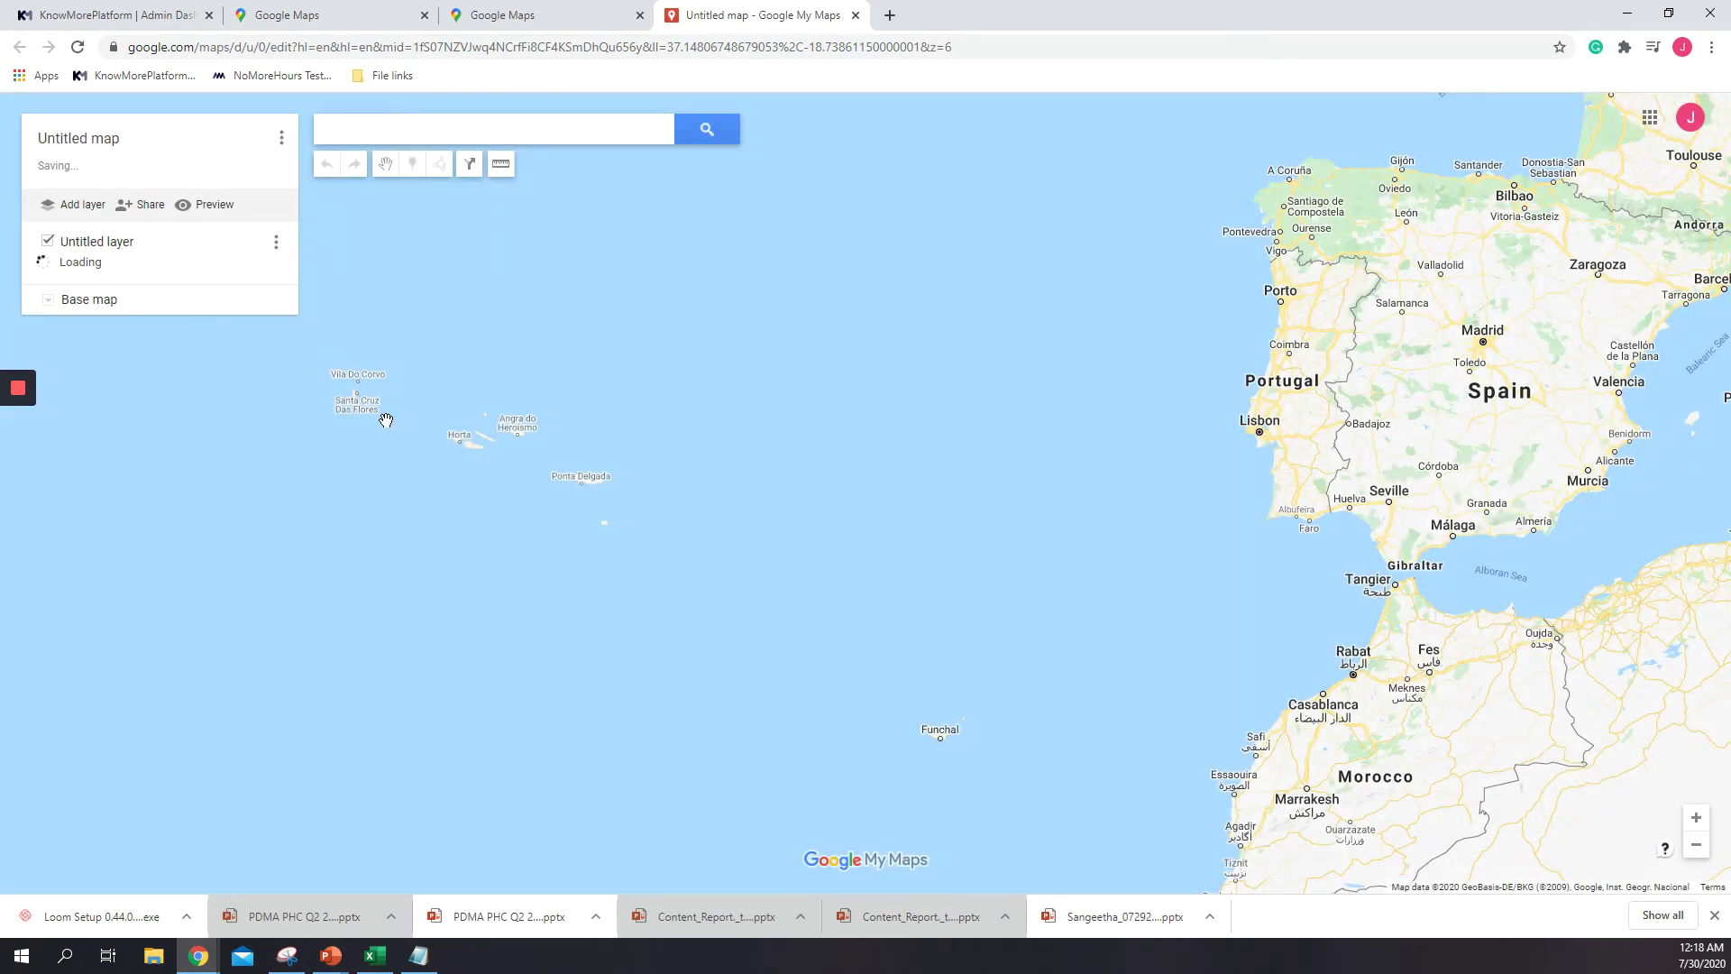
{"action": "mouse_move", "coordinate": [15, 465]}
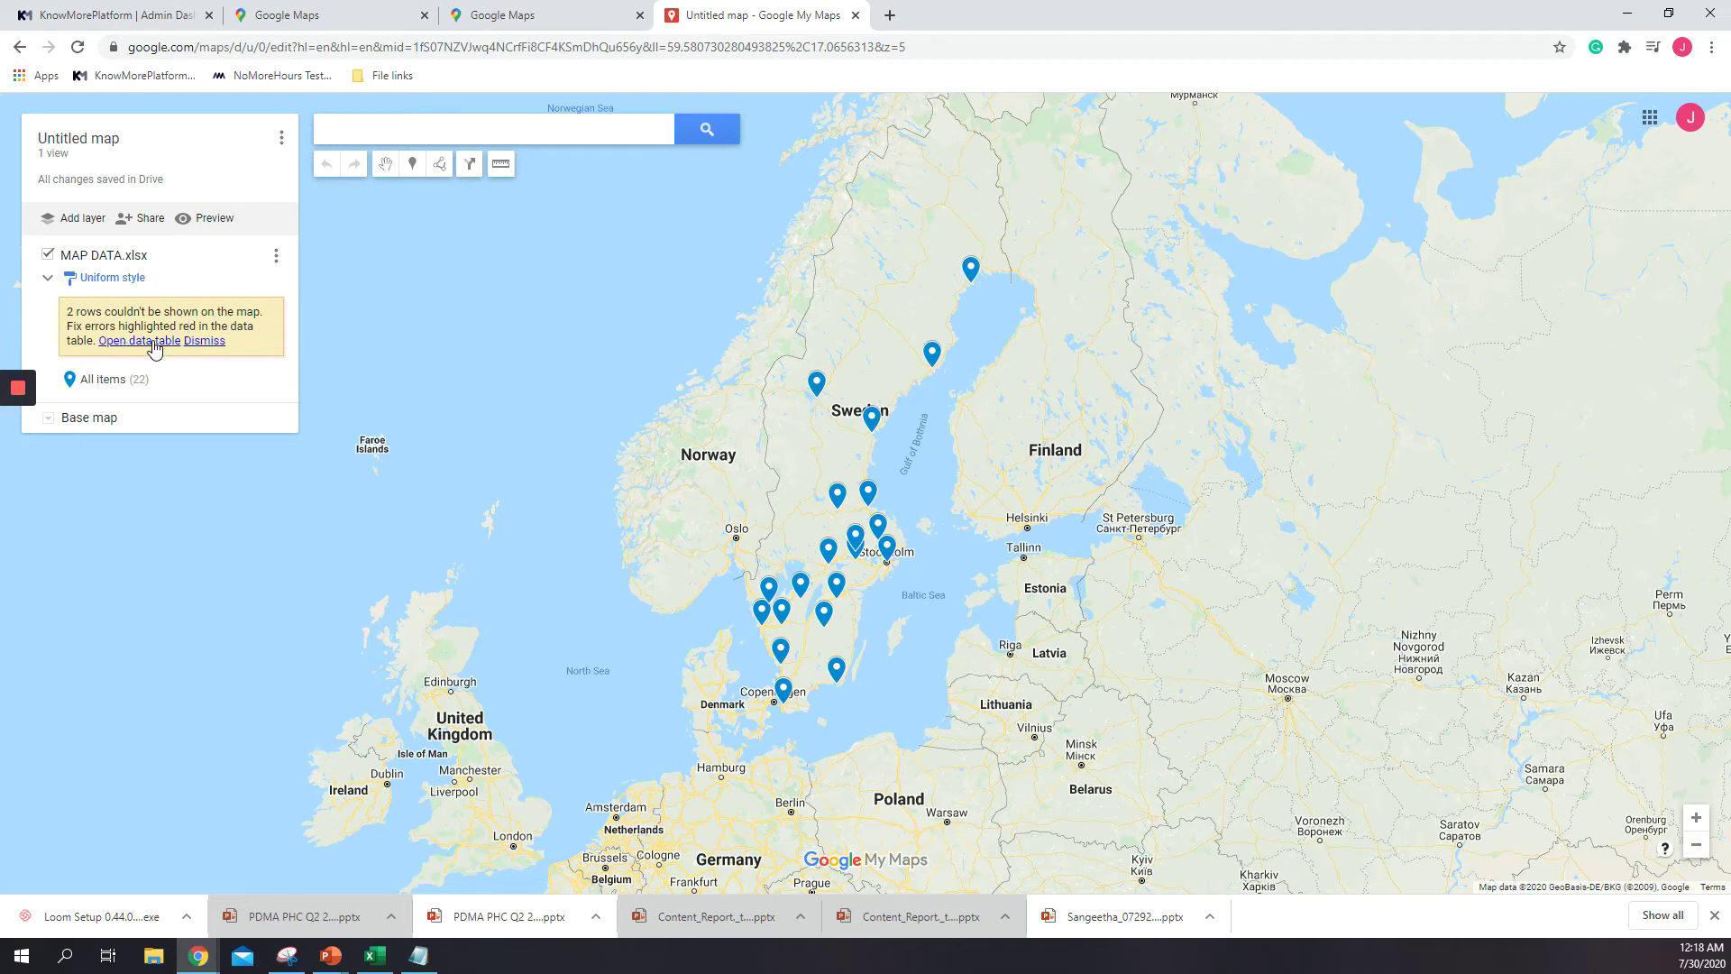
- Open the layer's data table and change the row 1 entry to 'Lund, SWEDEN'
{"action": "left_click", "coordinate": [155, 345]}
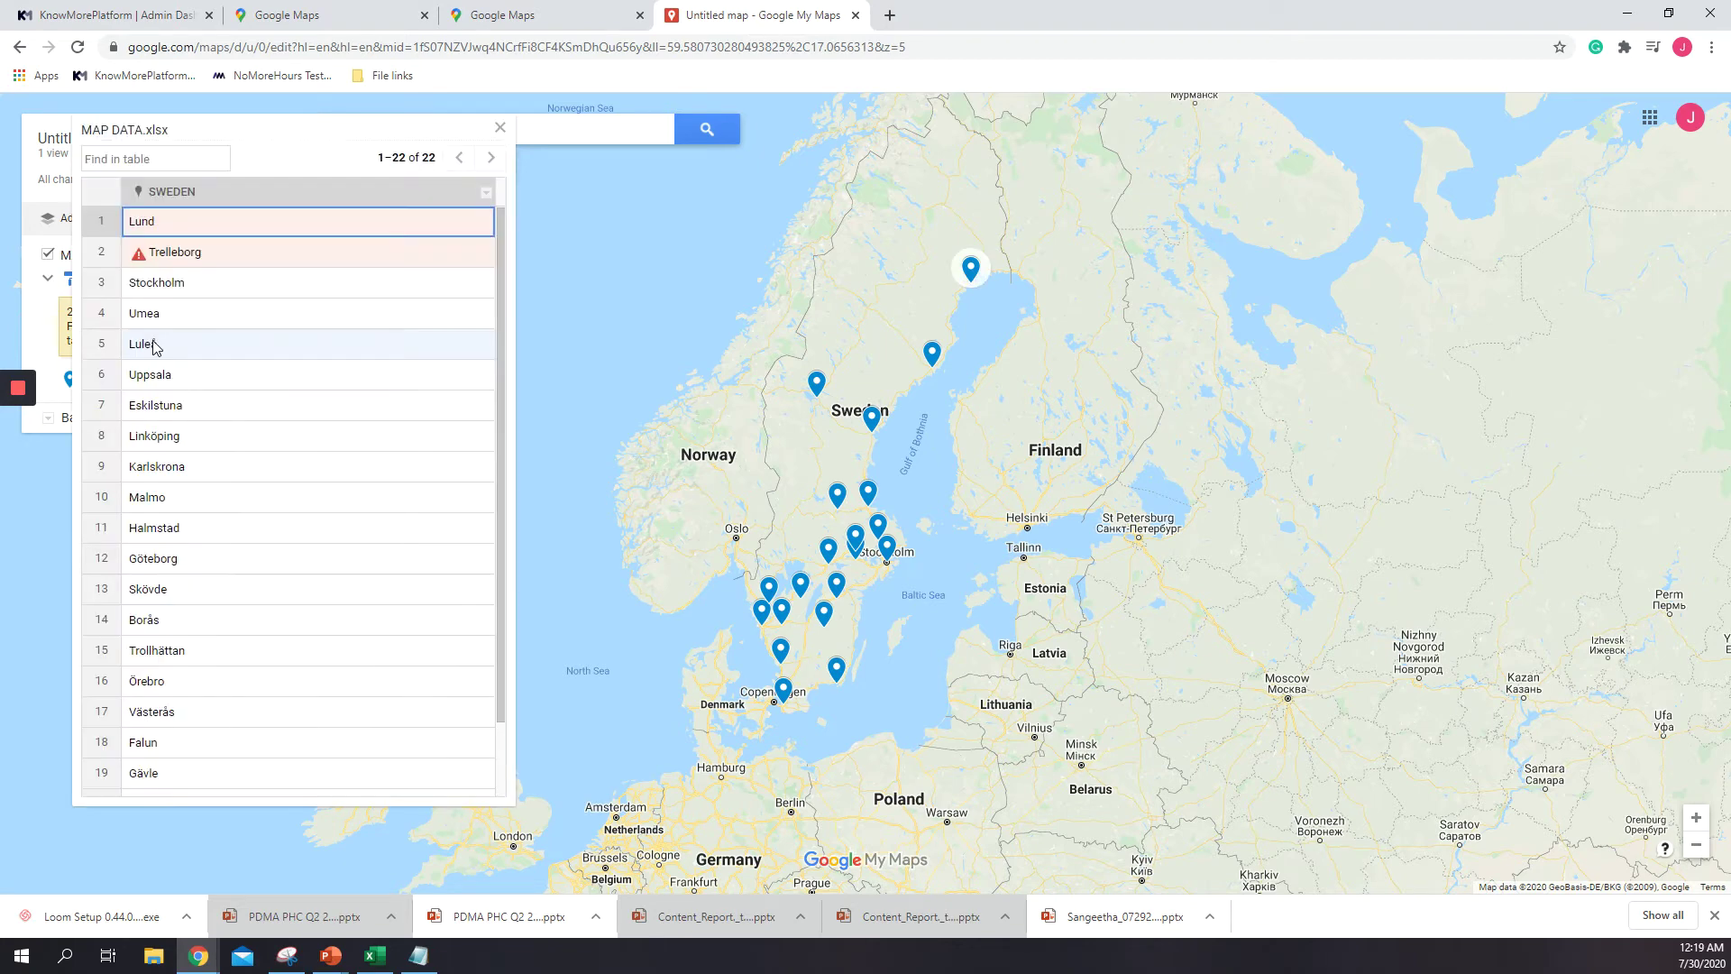
{"action": "left_click", "coordinate": [184, 224]}
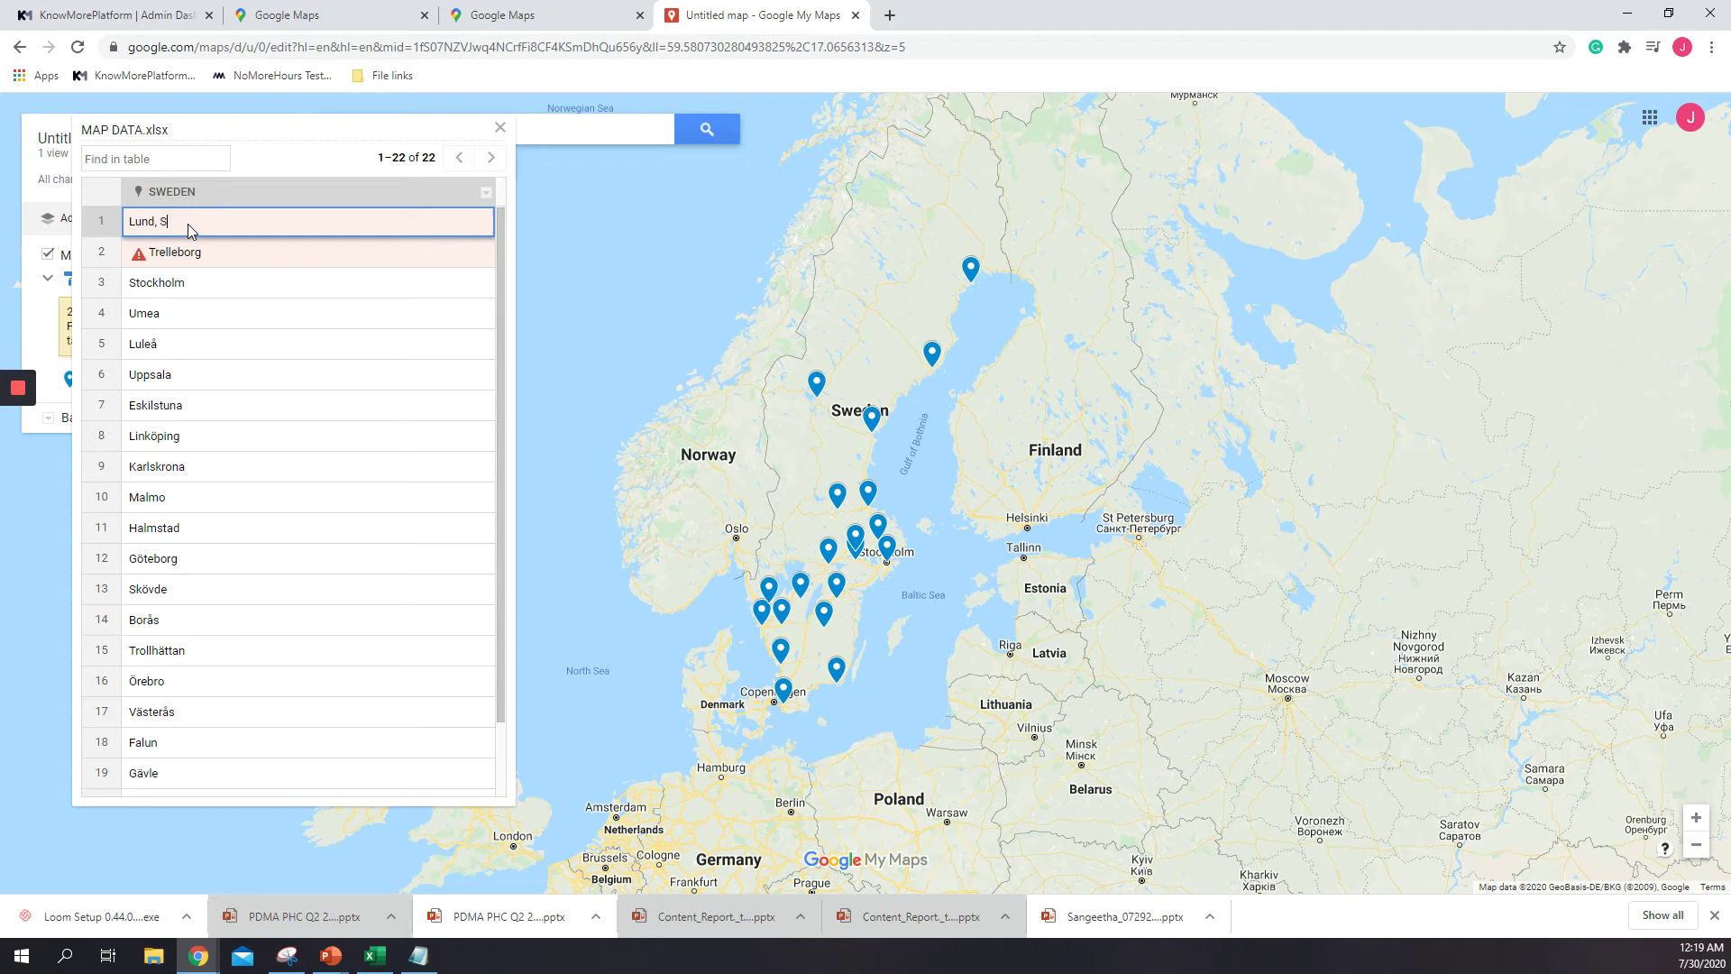
{"action": "type", "text": "DEN"}
{"action": "key", "text": "Return"}
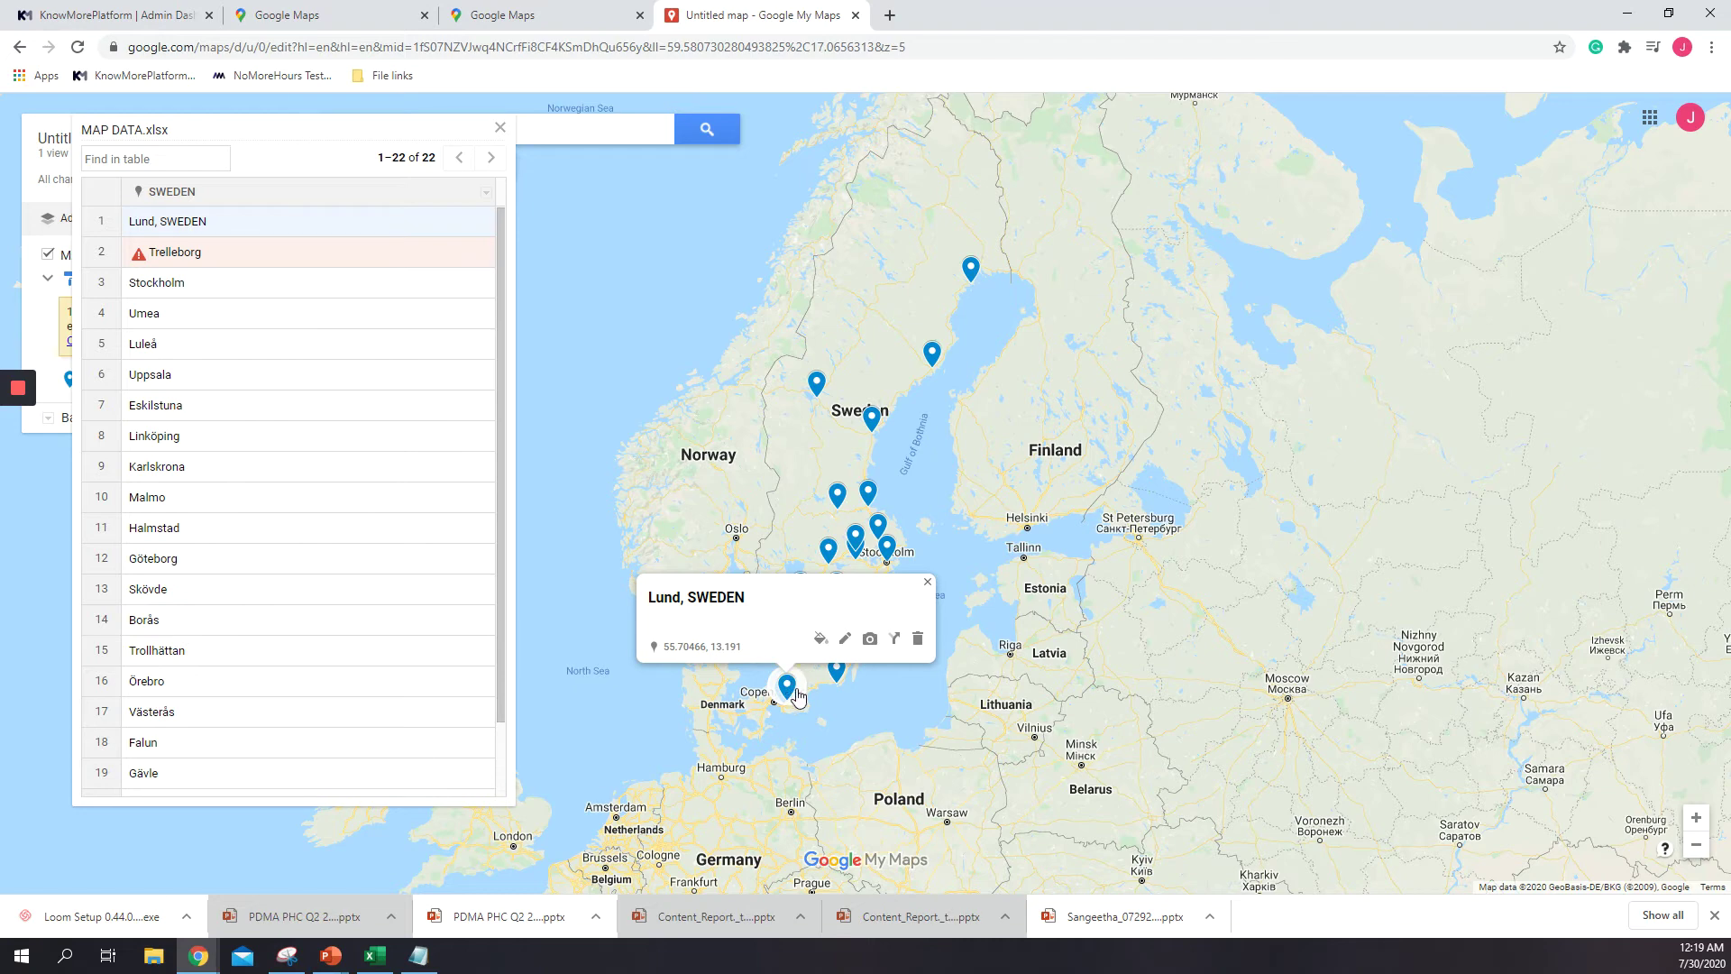
- Change the Trelleborg entry to 'Trelleborg, SWEDEN' and check its new pin details
{"action": "left_click", "coordinate": [213, 255]}
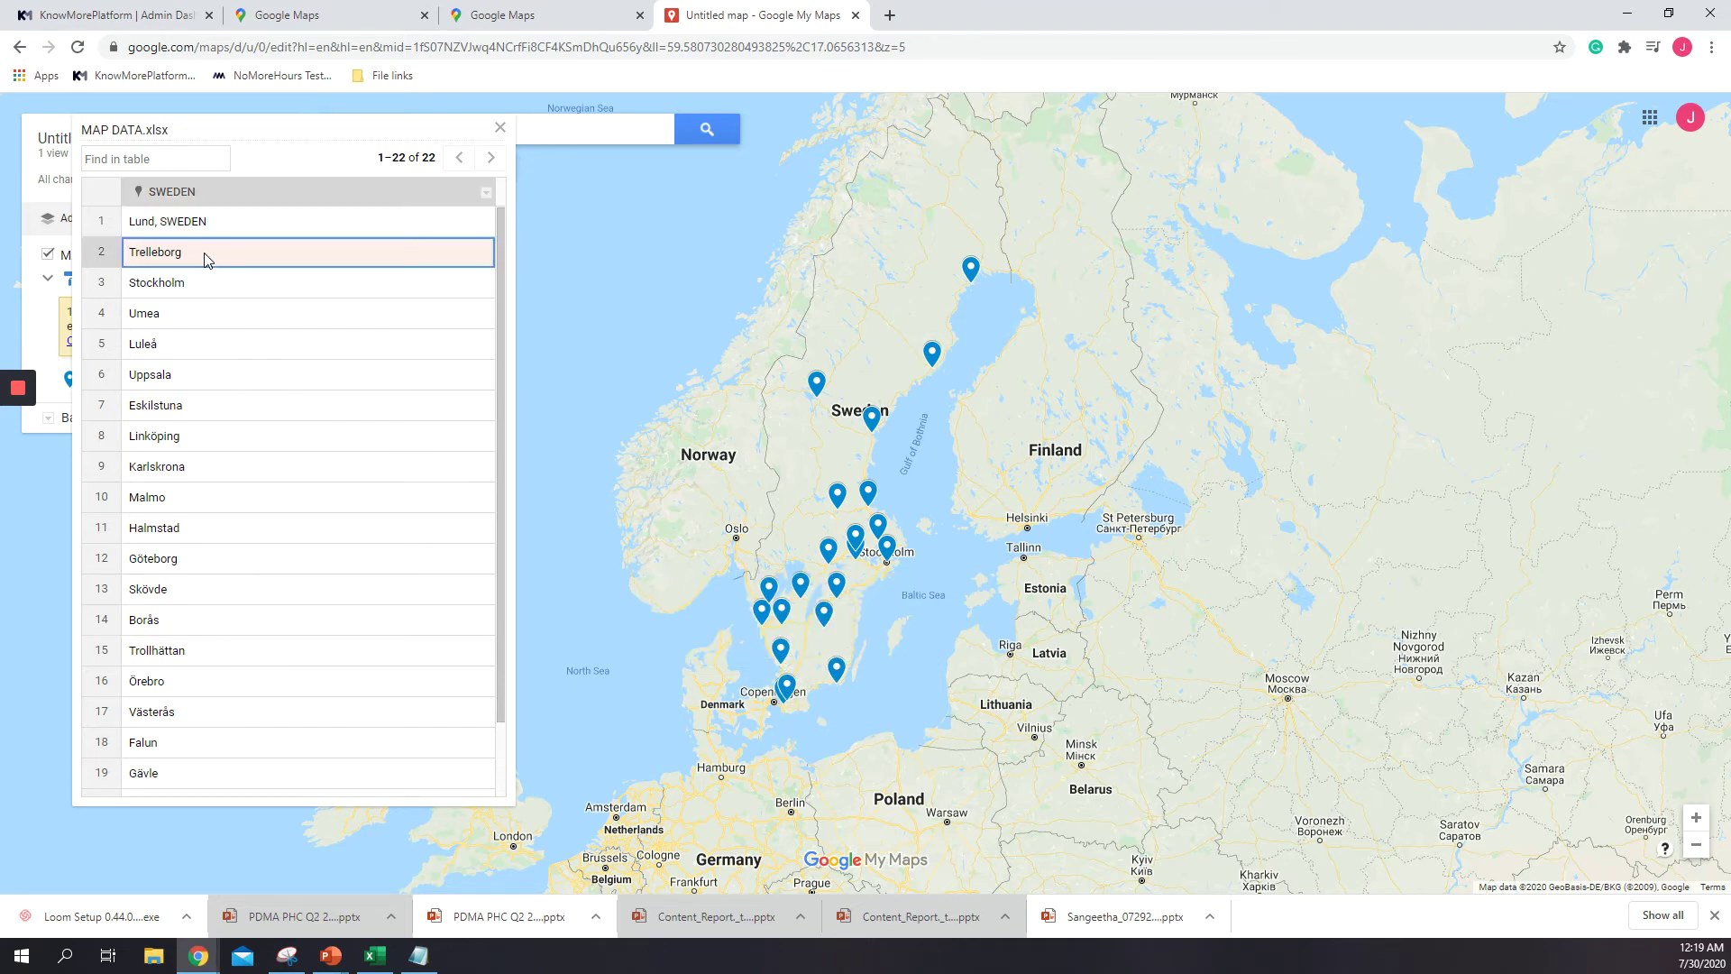
{"action": "left_click", "coordinate": [203, 253]}
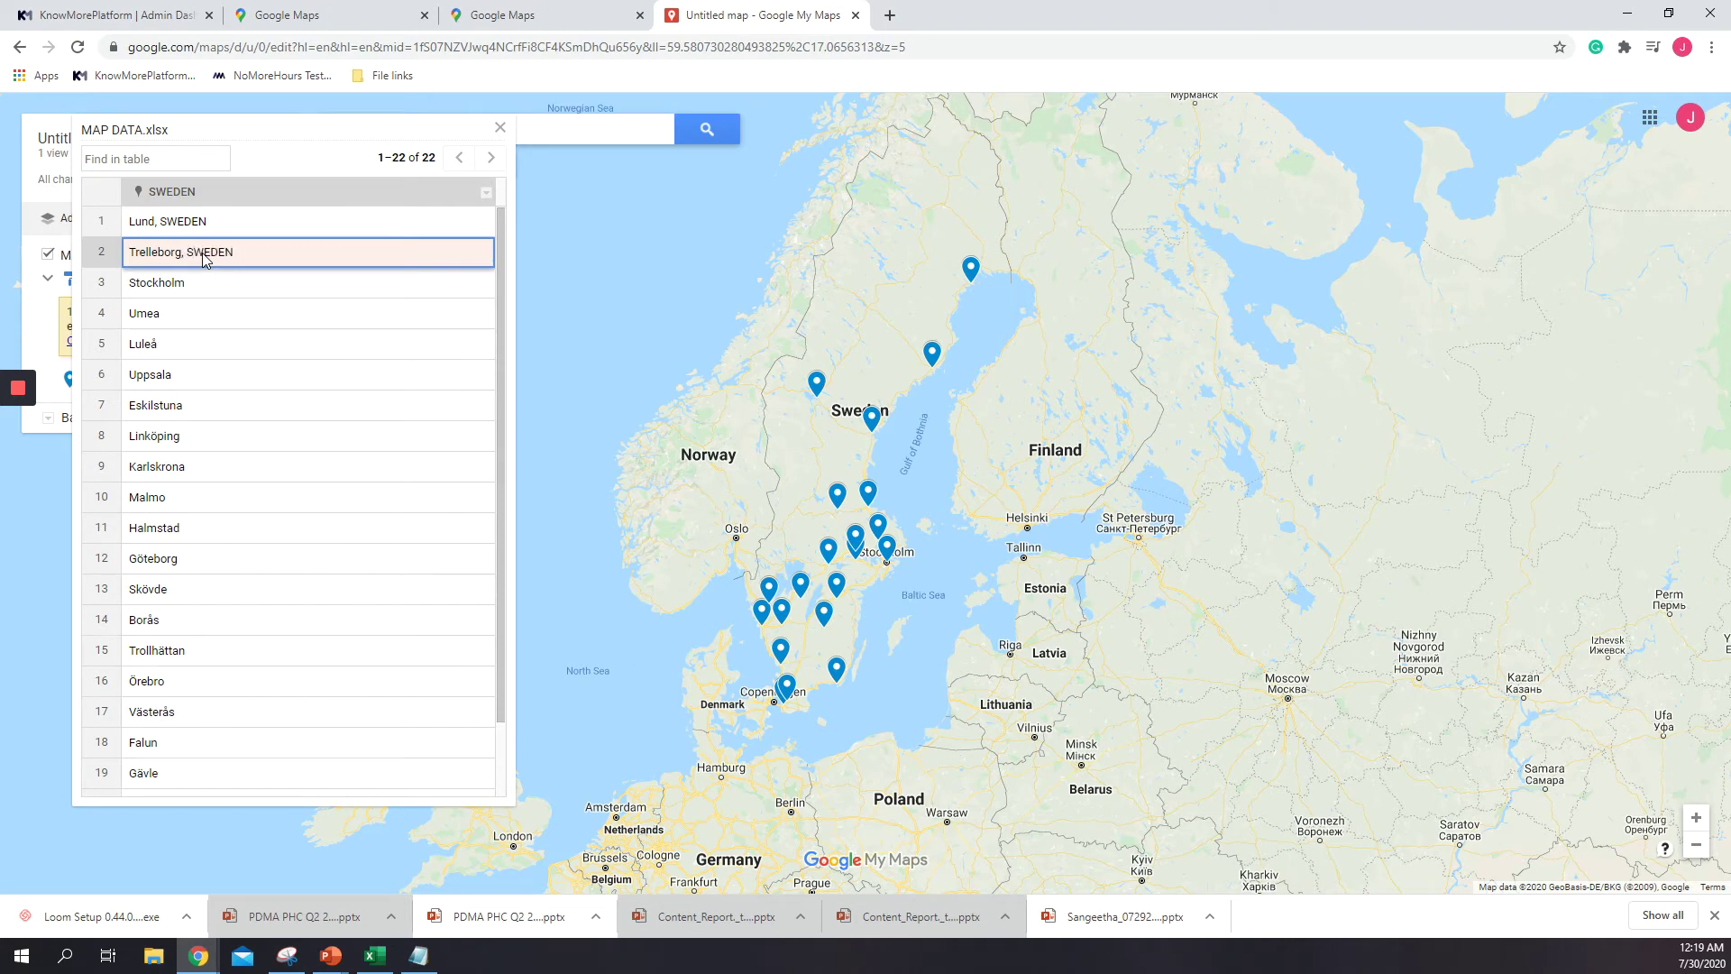
{"action": "key", "text": "Return"}
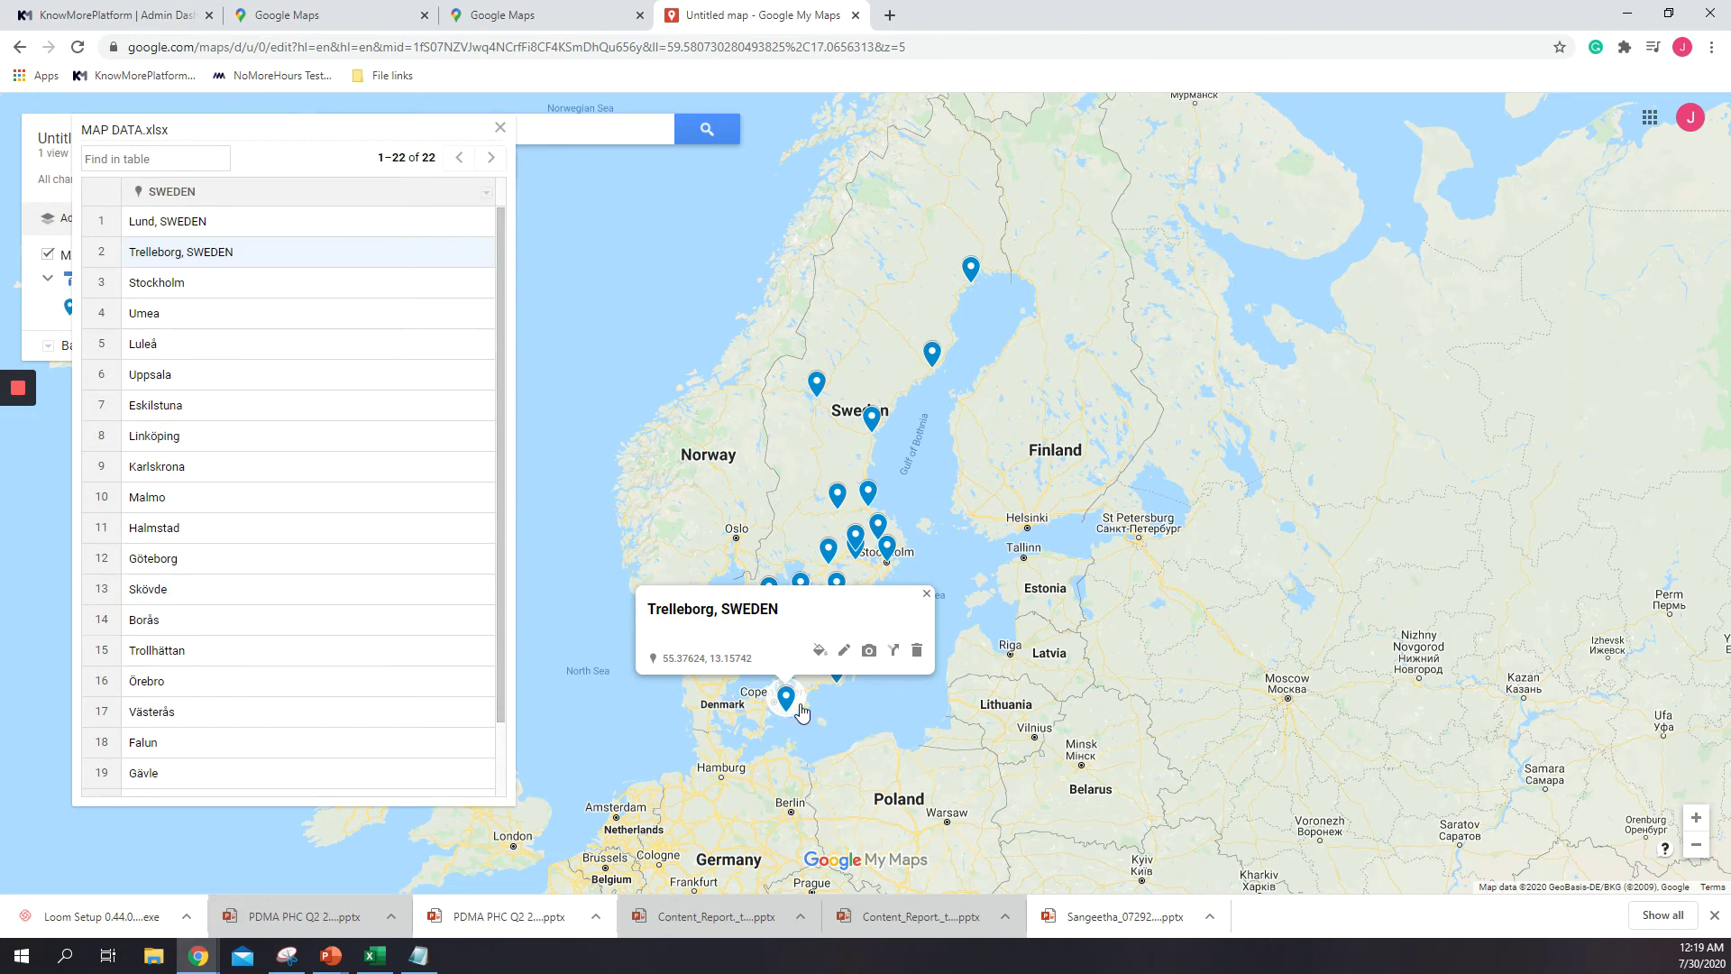
{"action": "mouse_move", "coordinate": [18, 388]}
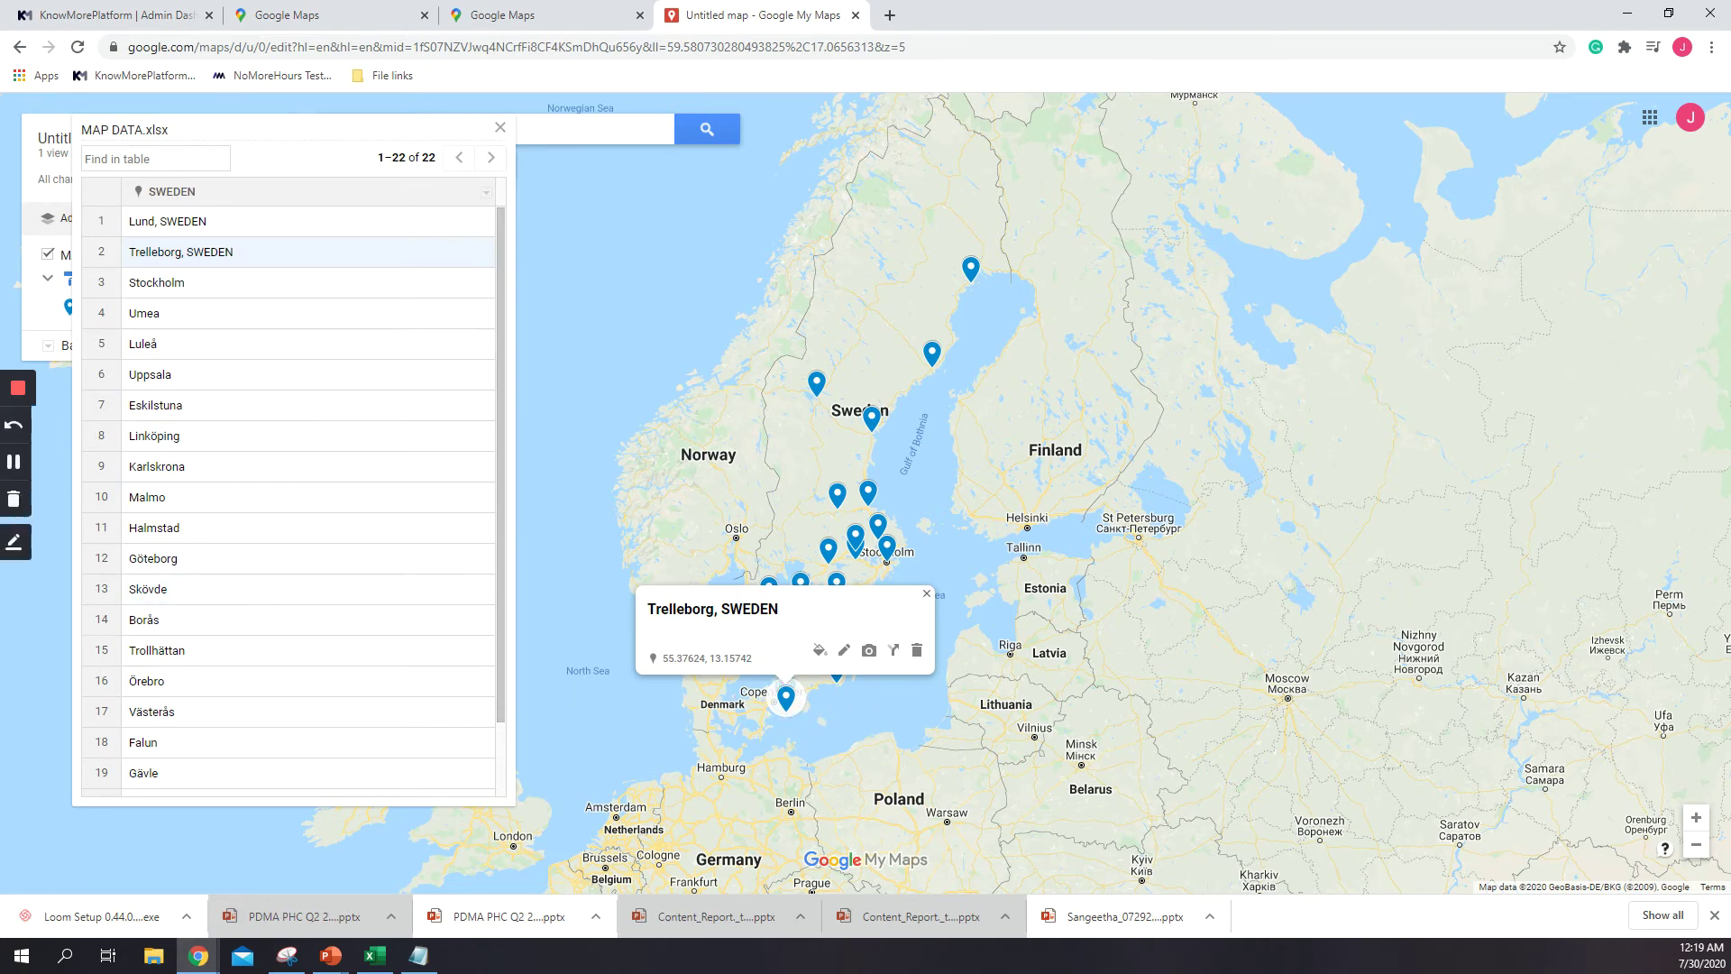
{"action": "key", "text": "Escape"}
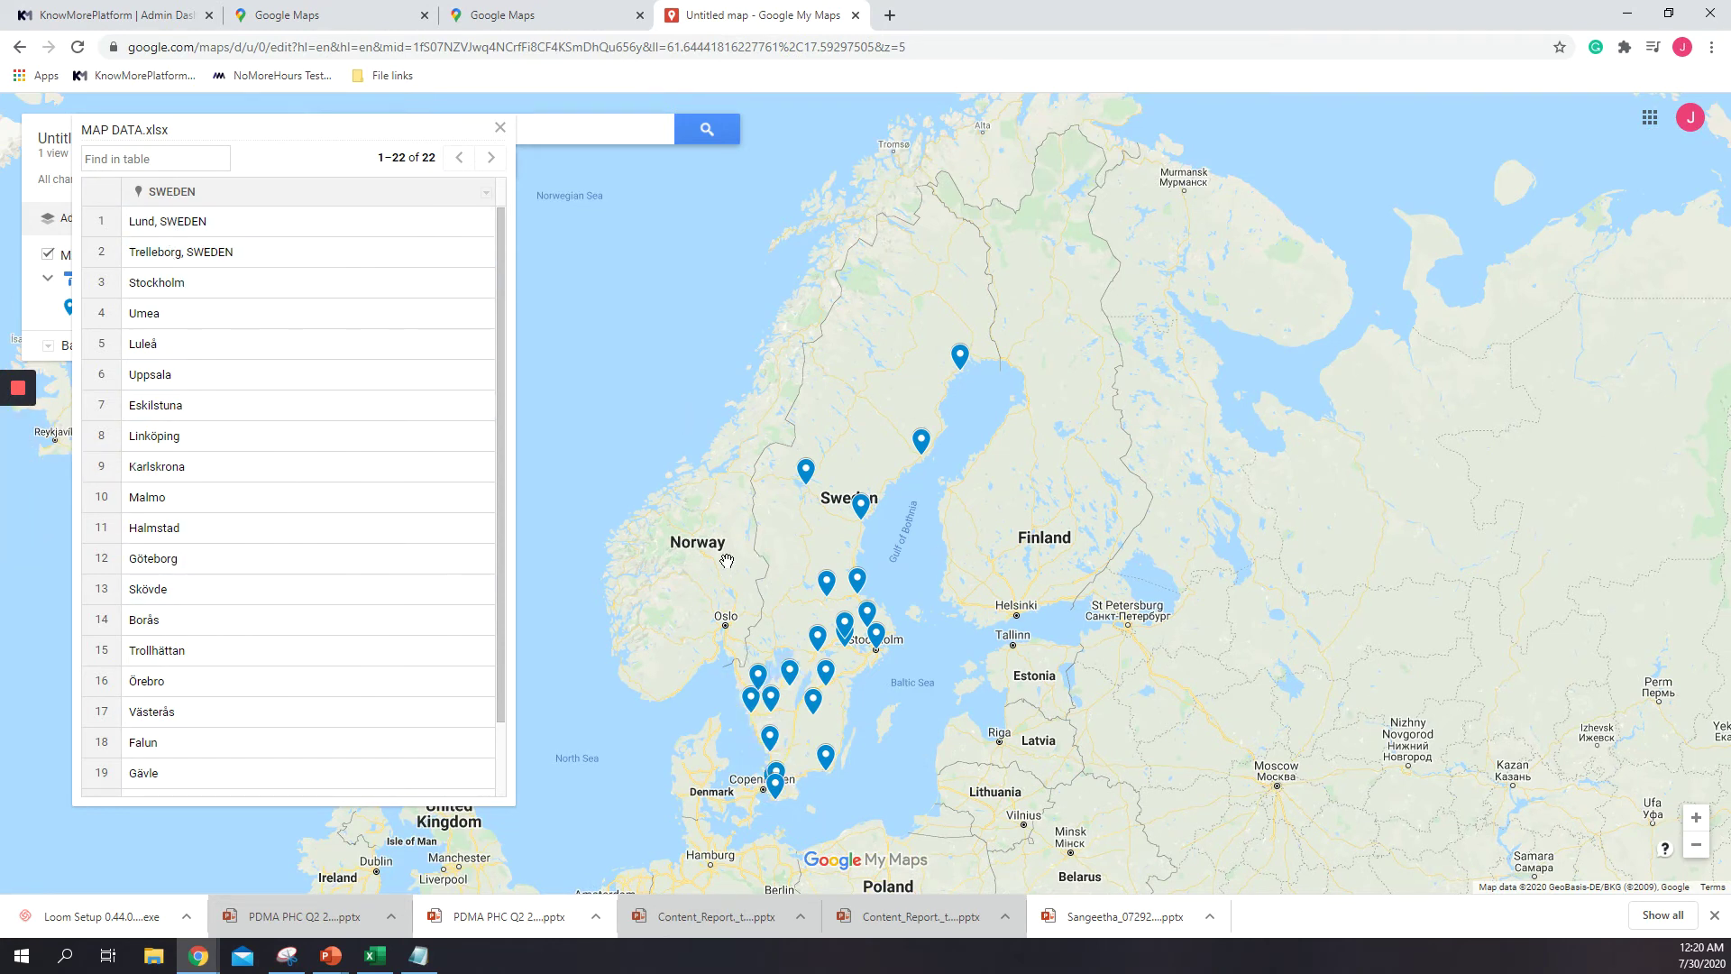
- Close the data table, set the MAP DATA.xlsx layer's labels to SWEDEN, and zoom in on the pins
{"action": "left_click", "coordinate": [499, 128]}
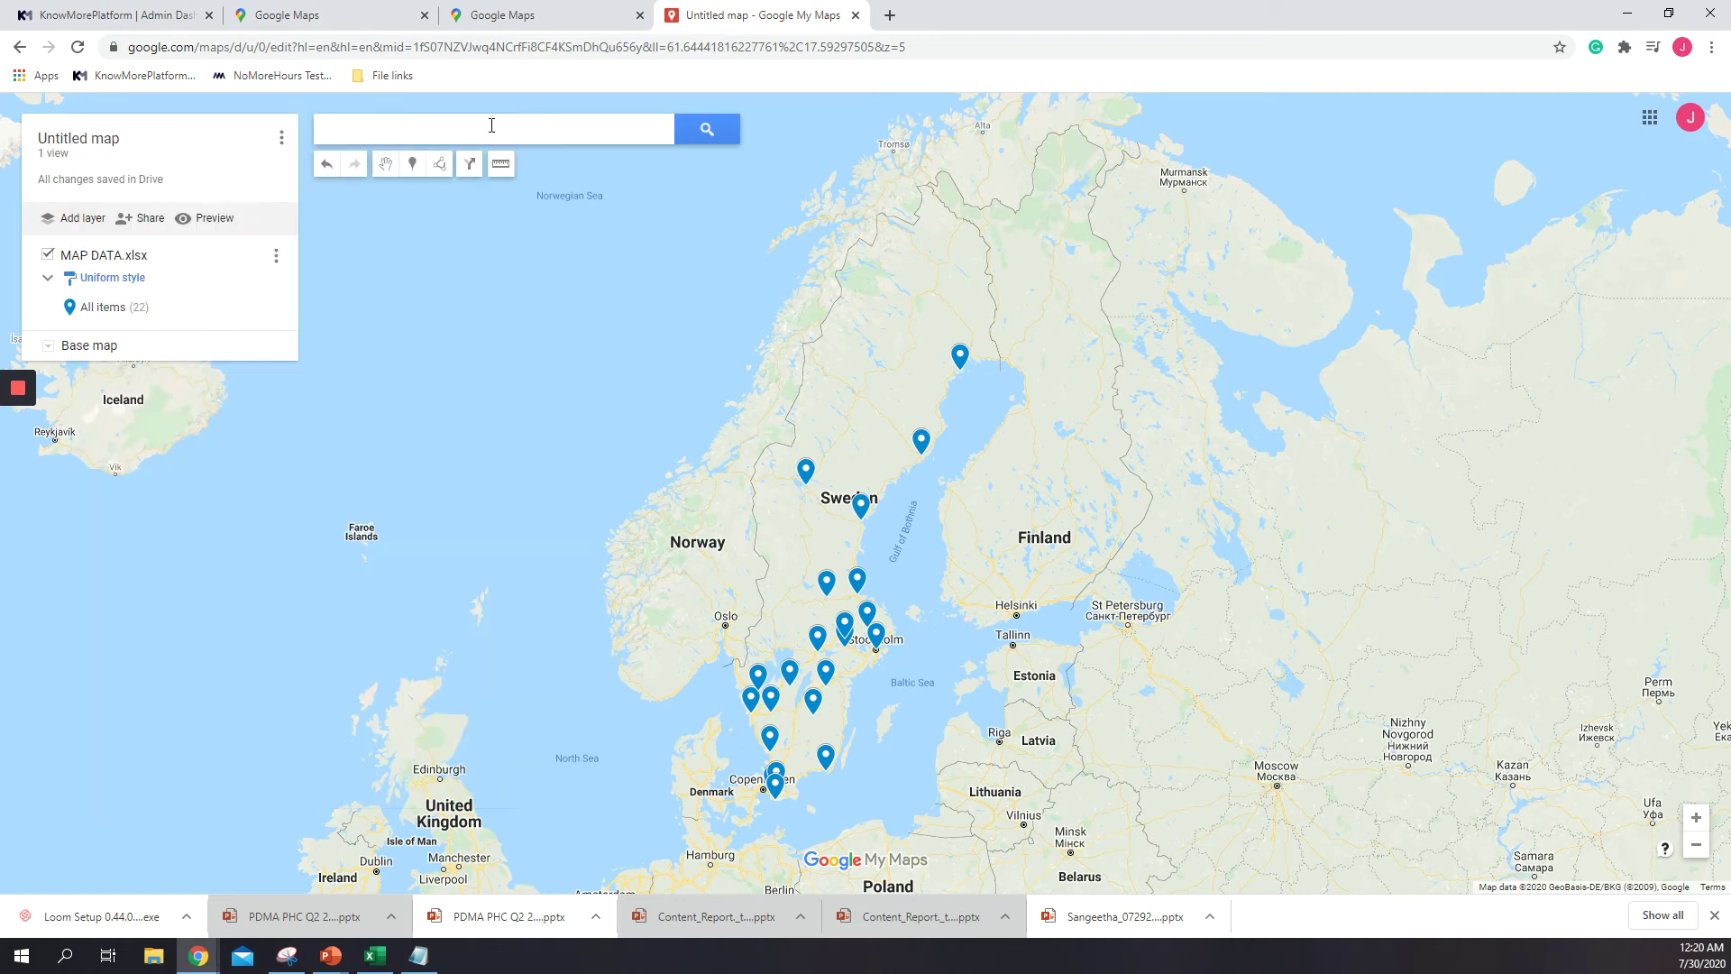
{"action": "left_click", "coordinate": [113, 280]}
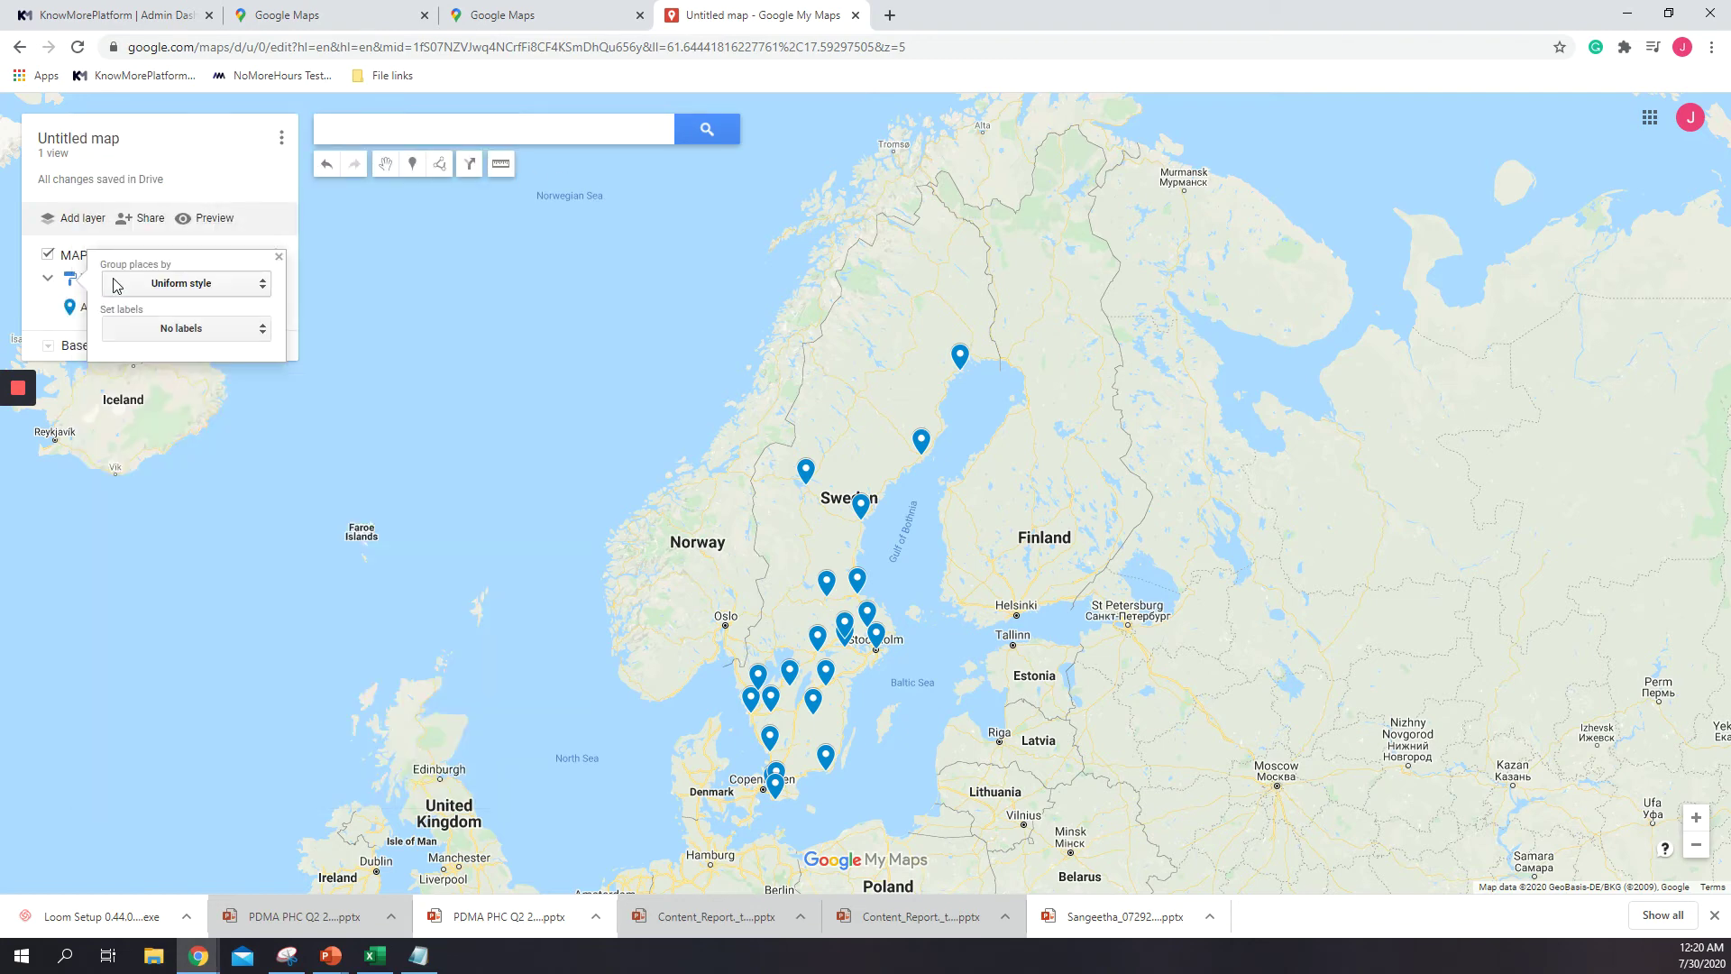
{"action": "left_click", "coordinate": [213, 330]}
{"action": "left_click", "coordinate": [138, 375]}
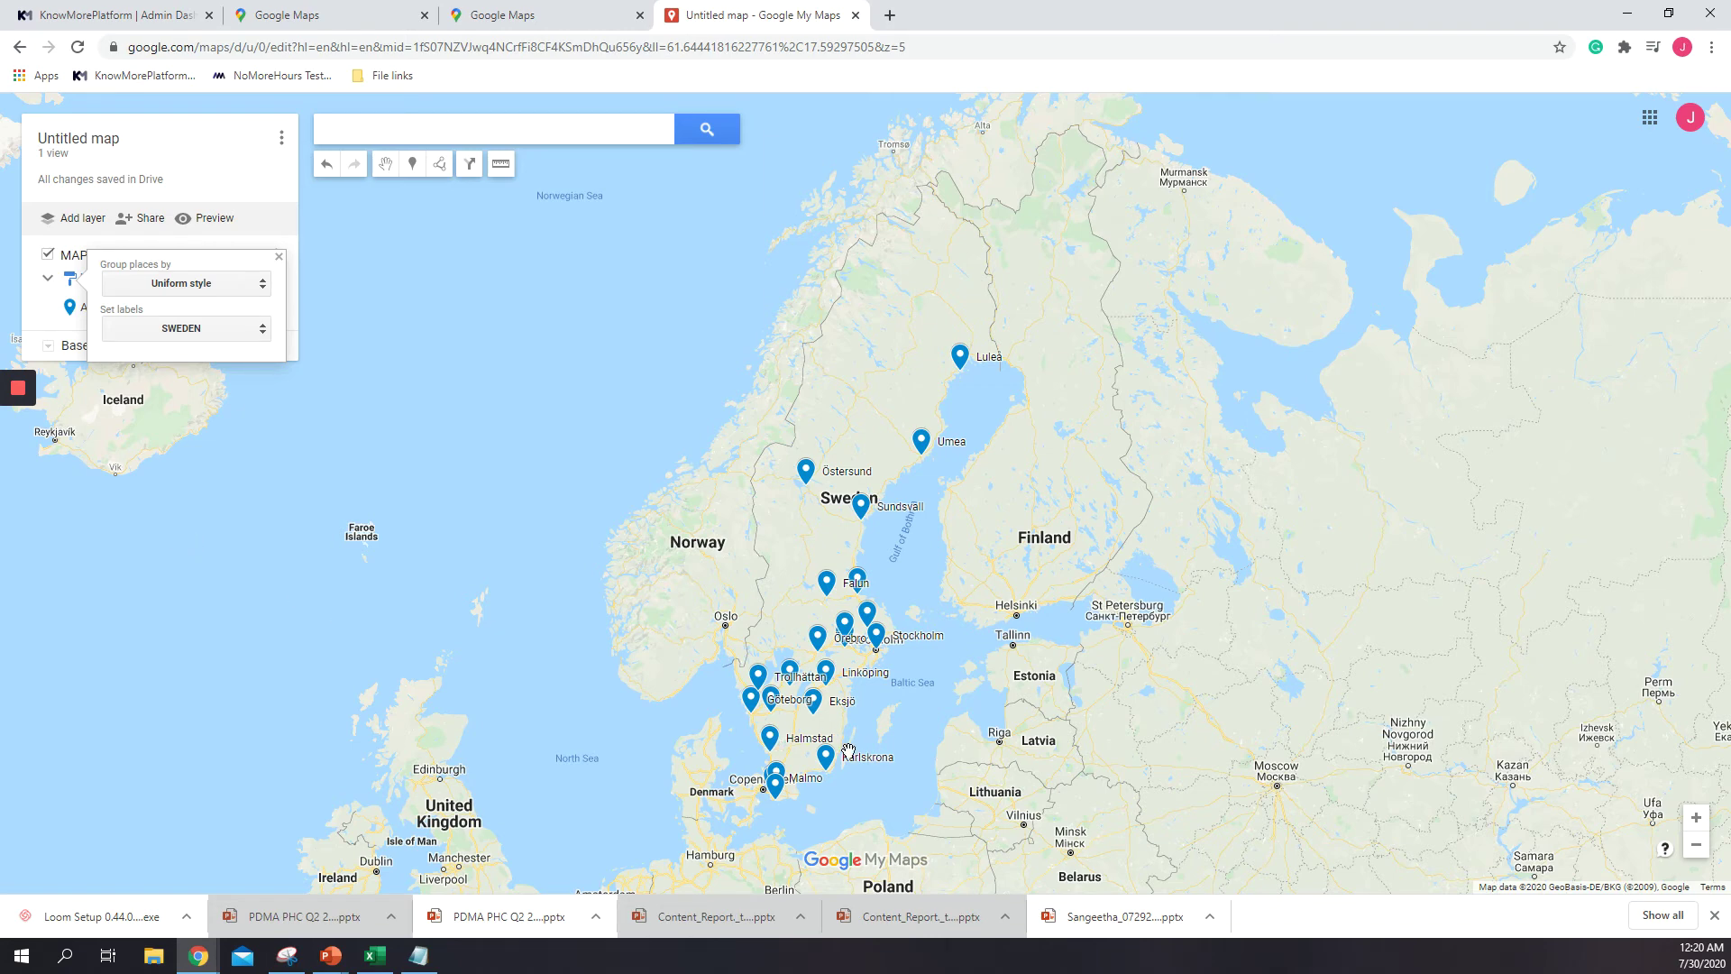
{"action": "scroll", "coordinate": [848, 750], "scroll_direction": "up", "scroll_amount": 1}
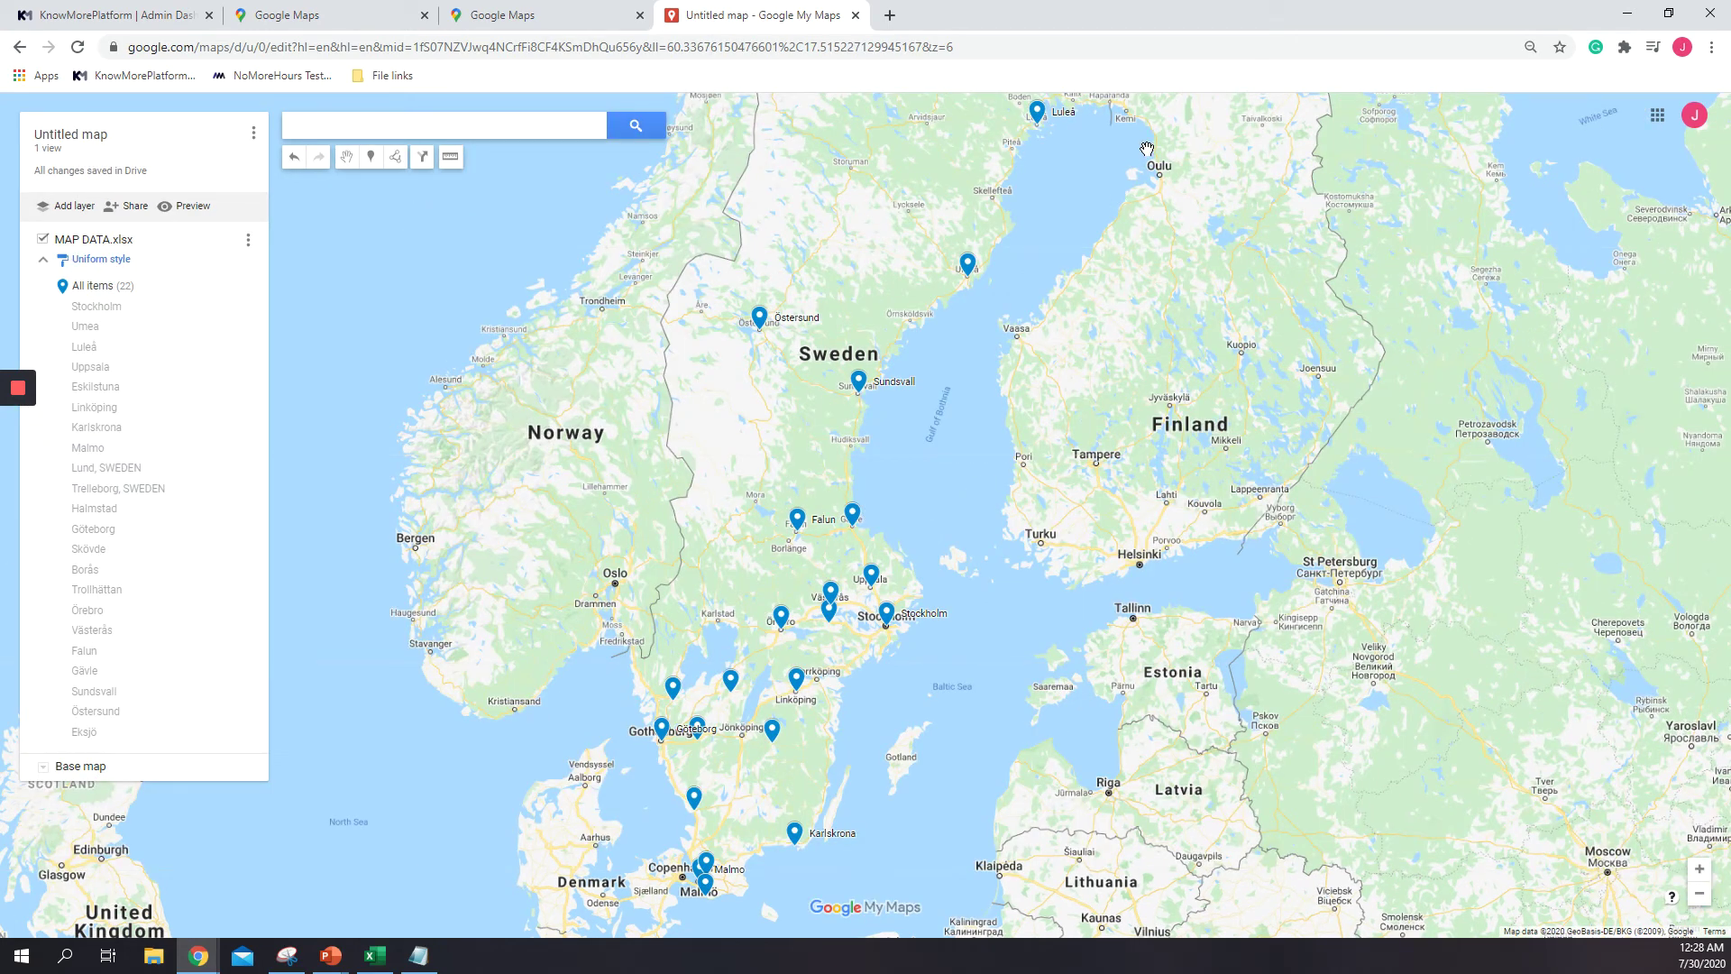
- Snip the labelled pin map around Sweden with Snipping Tool, then switch to PowerPoint
{"action": "left_click", "coordinate": [287, 955]}
{"action": "left_click", "coordinate": [582, 236]}
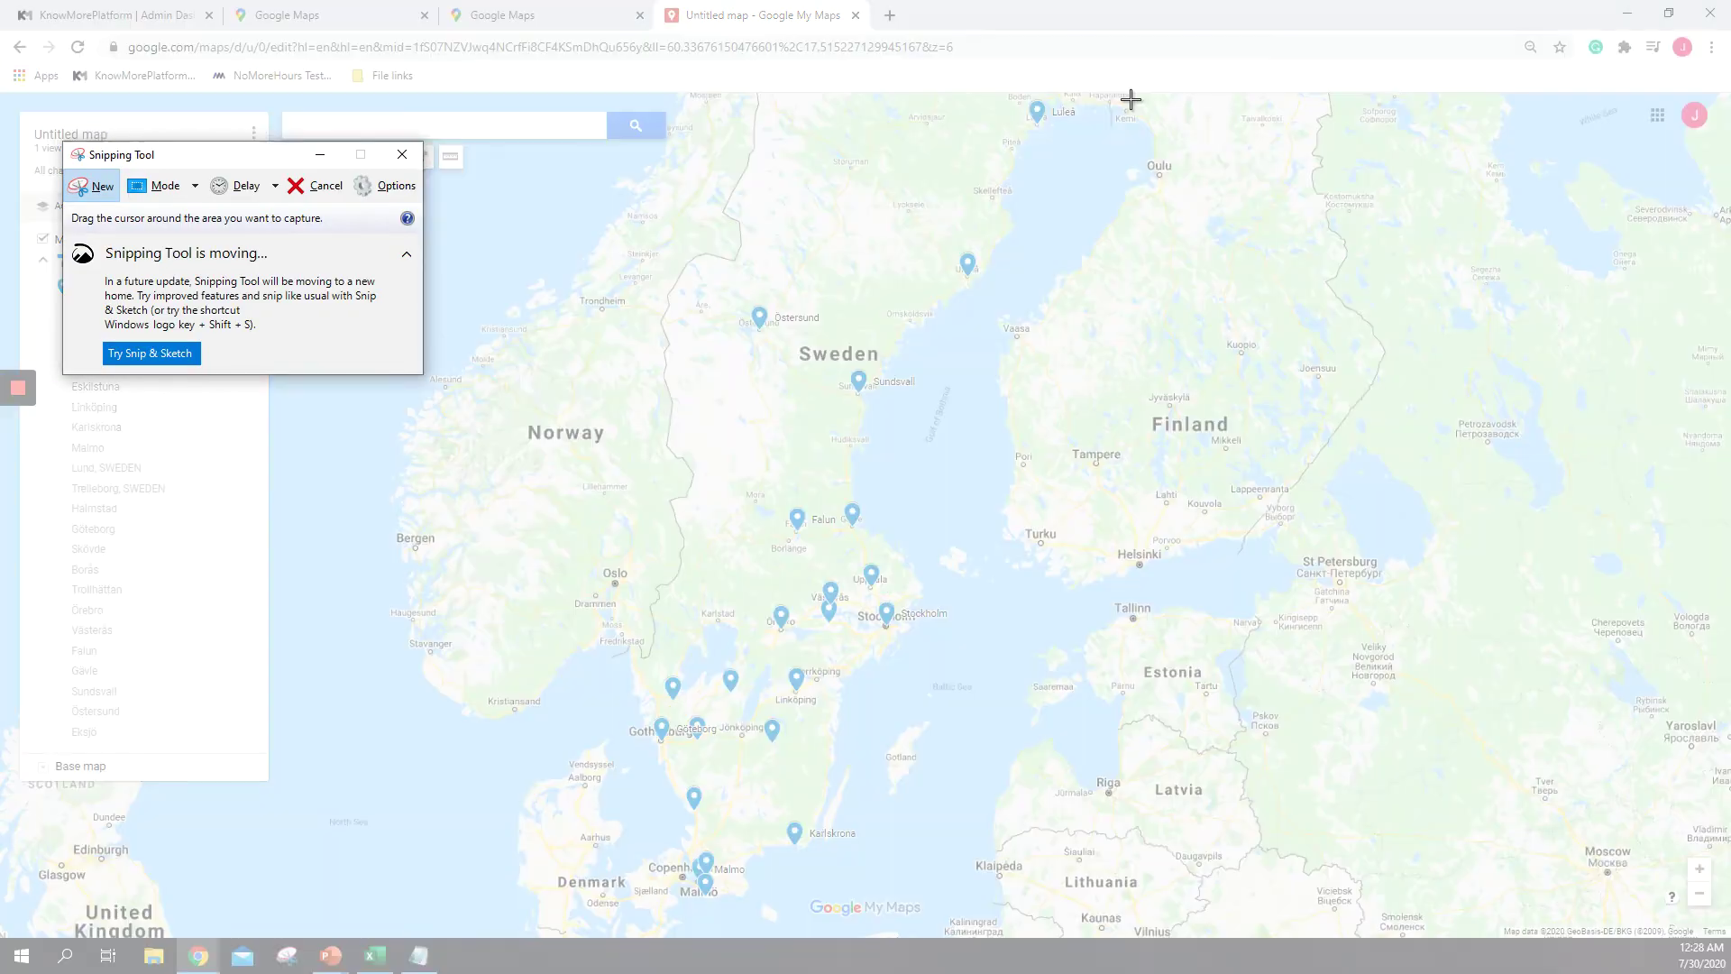
{"action": "left_click_drag", "start_coordinate": [1132, 99], "coordinate": [379, 912]}
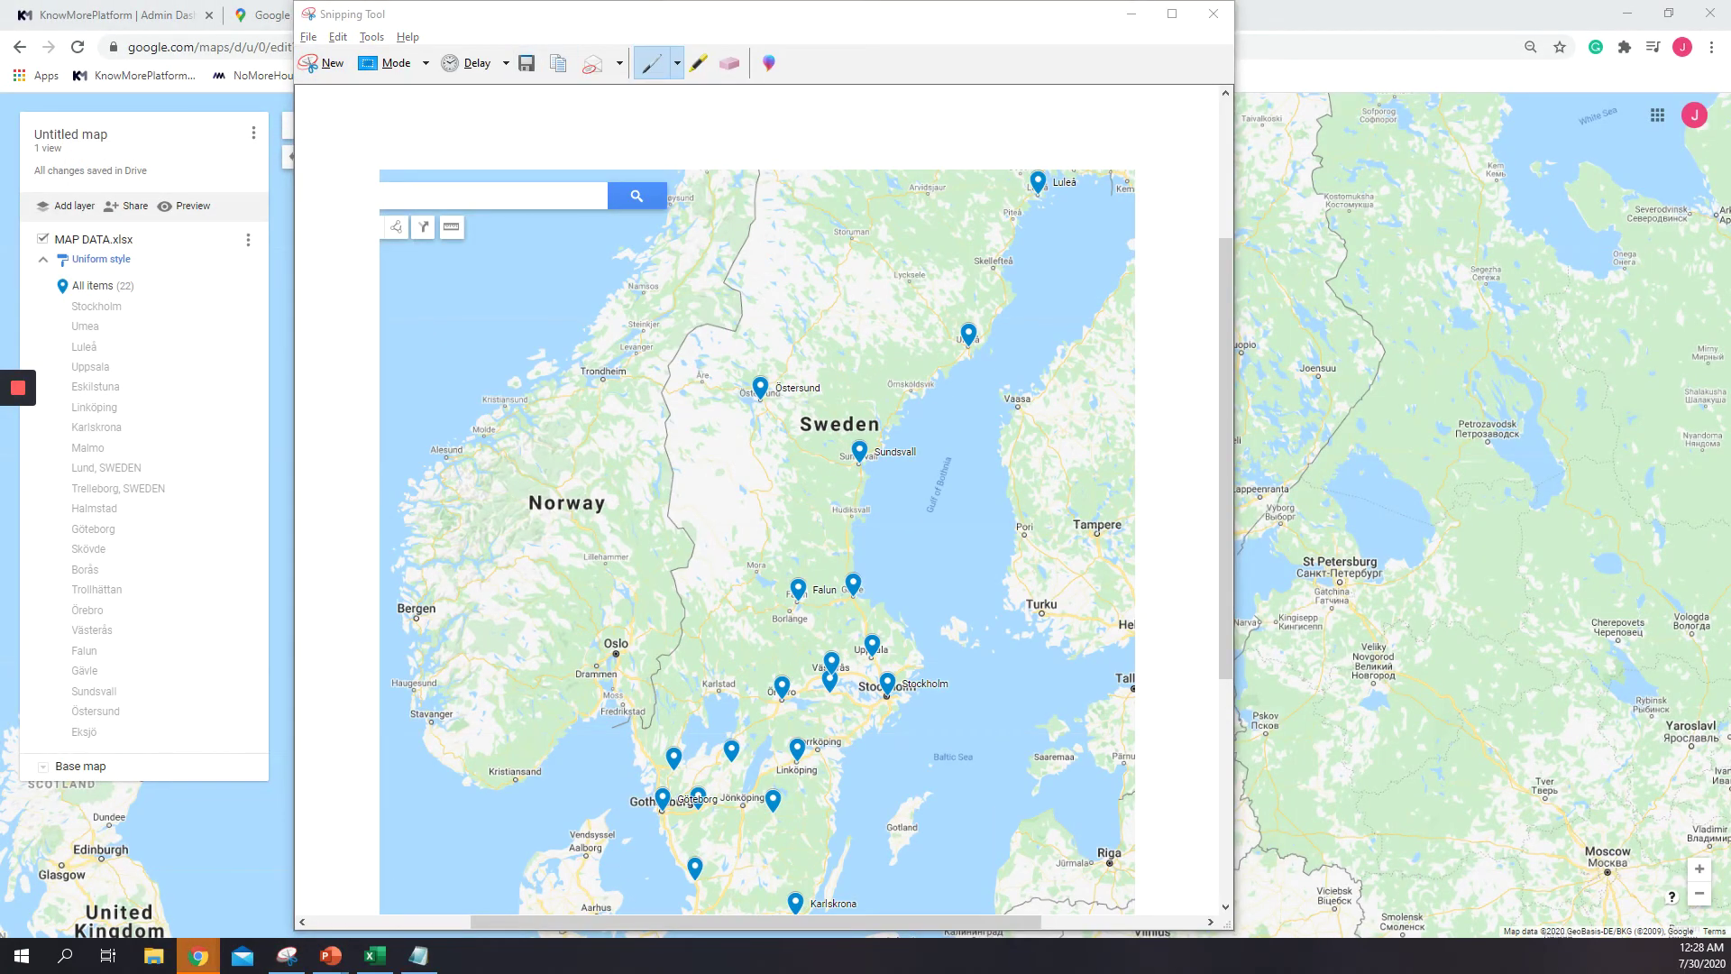
{"action": "key", "text": "alt+Tab"}
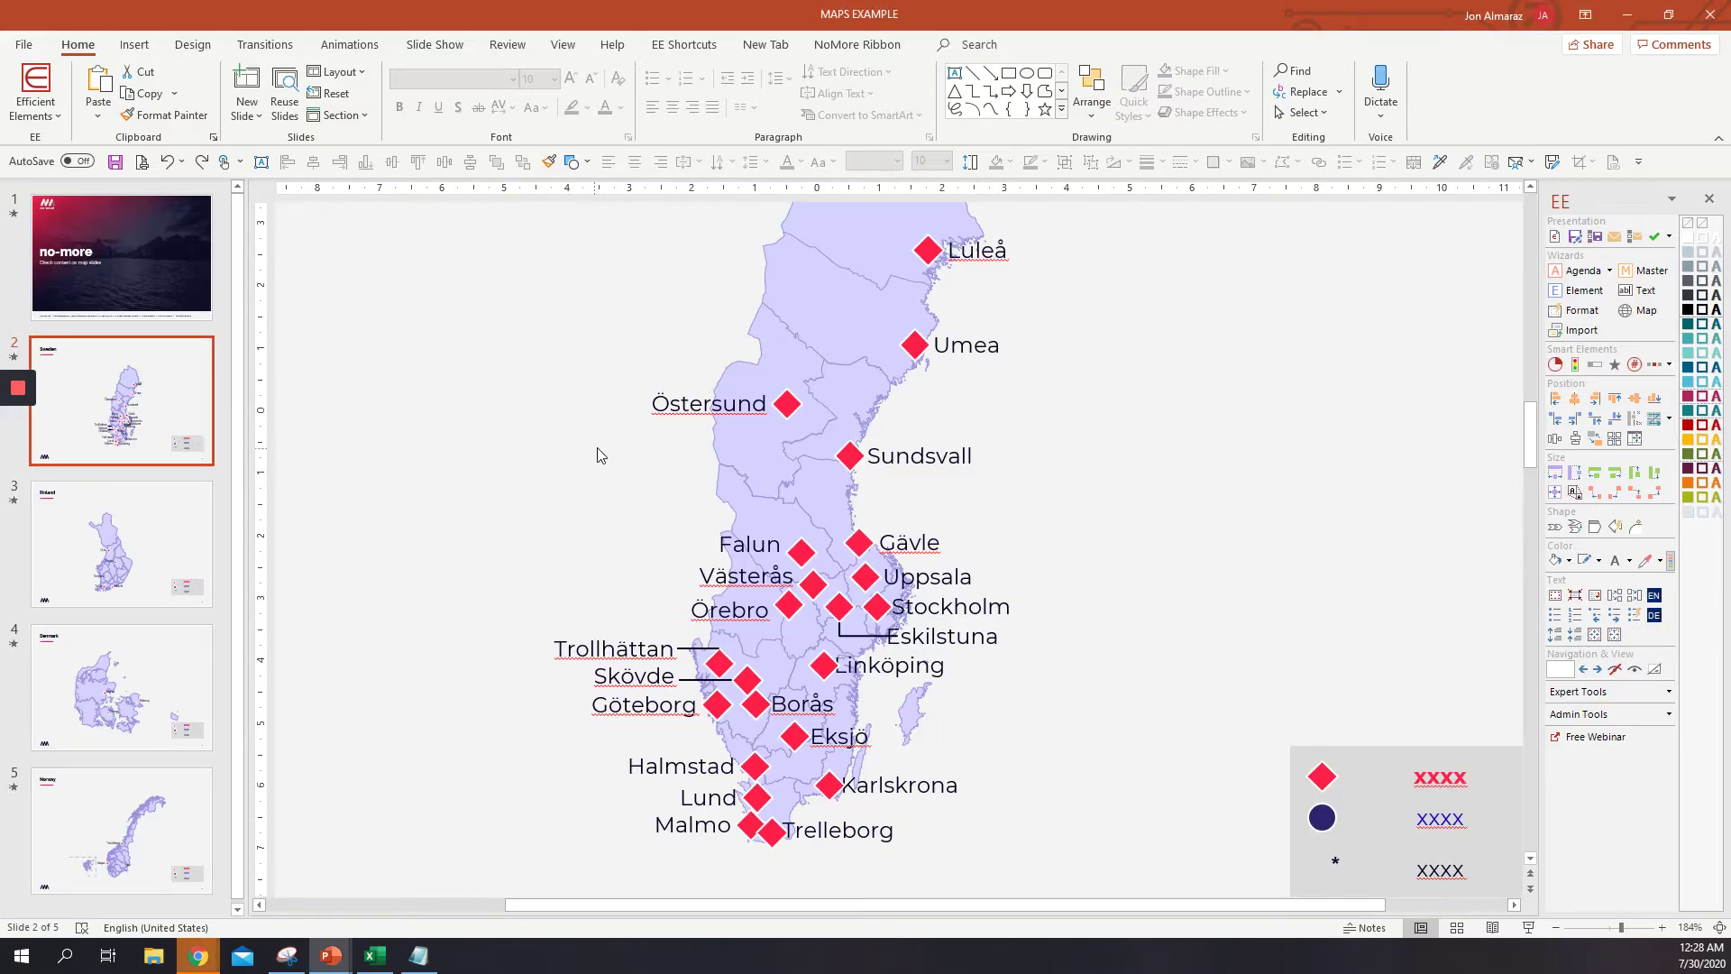
- Add a blank slide before the Sweden slide and paste the map snip onto it, shrunk below the title
{"action": "scroll", "coordinate": [598, 452], "scroll_direction": "down", "scroll_amount": 6, "text": "ctrl"}
{"action": "scroll", "coordinate": [897, 513], "scroll_direction": "down", "scroll_amount": 2, "text": "ctrl"}
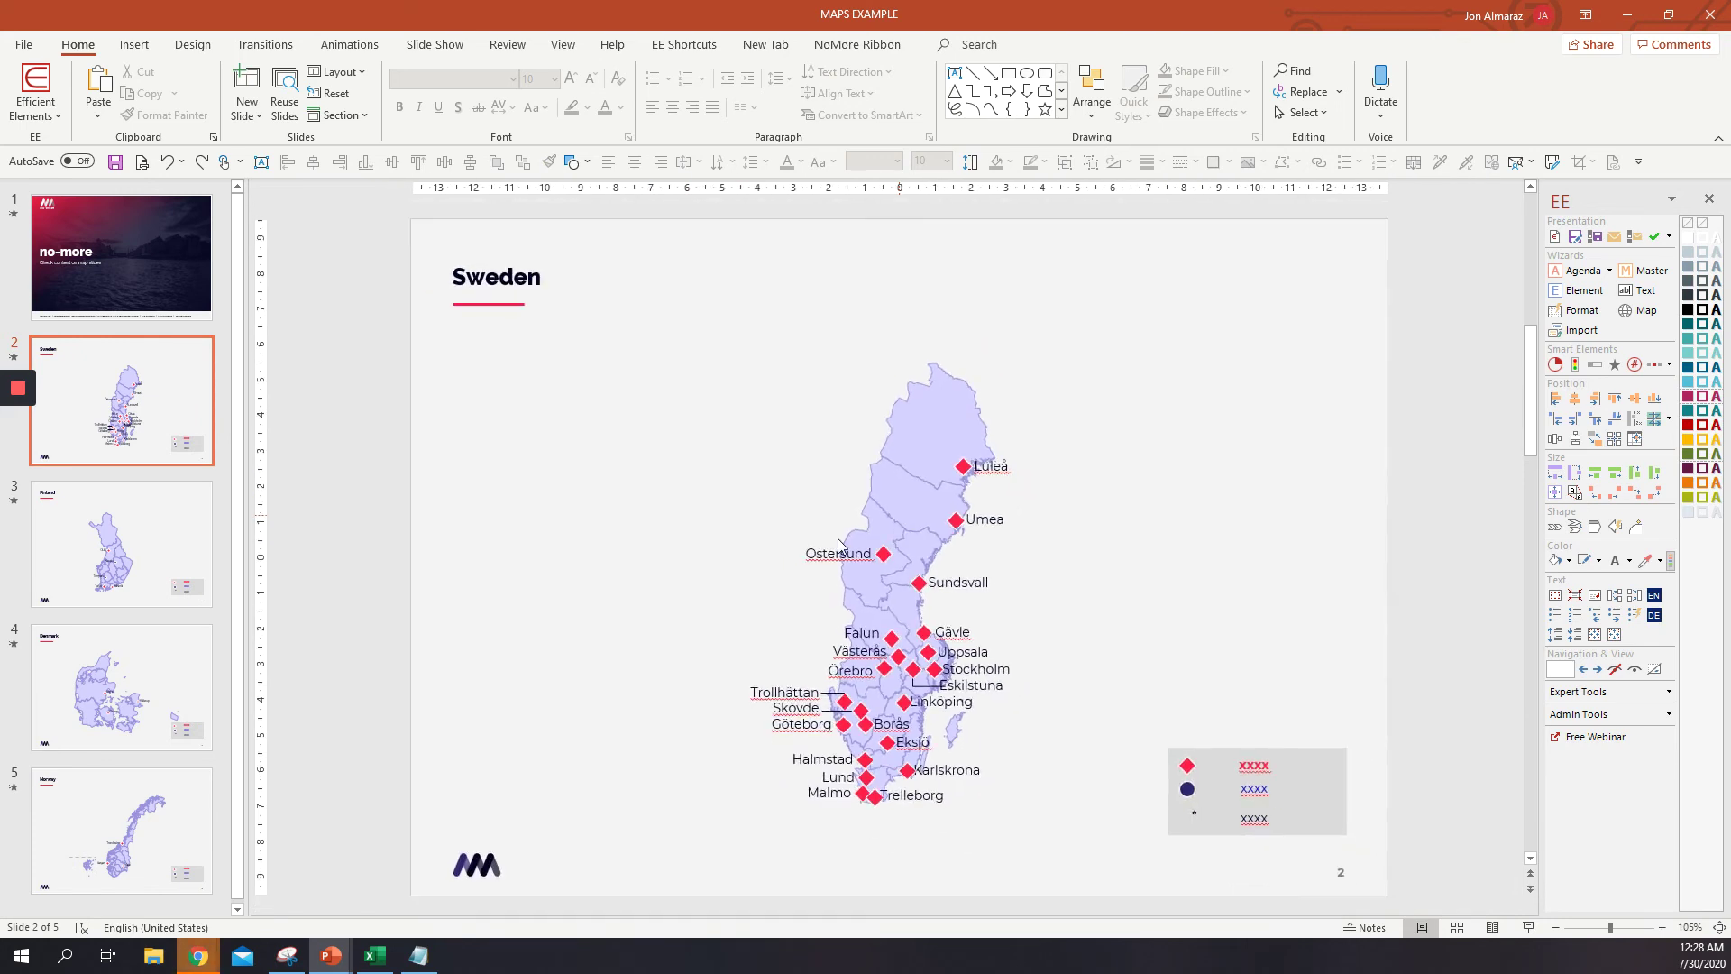
{"action": "key", "text": "ctrl+m"}
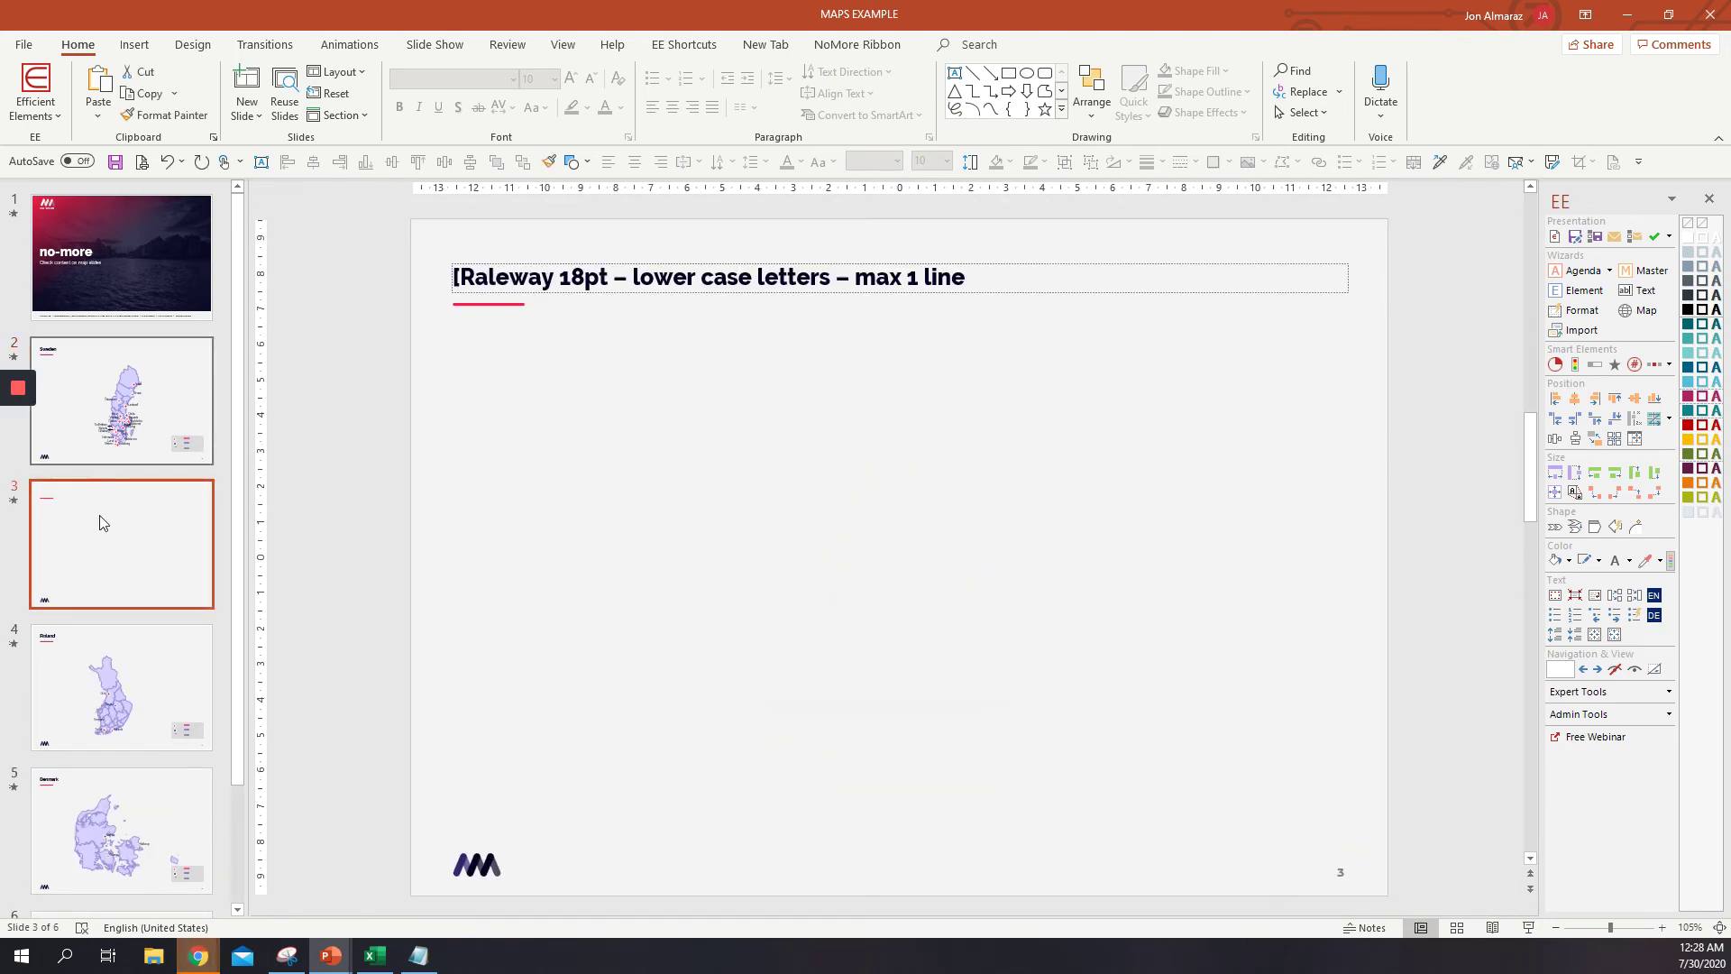
{"action": "left_click_drag", "start_coordinate": [97, 535], "coordinate": [112, 366]}
{"action": "key", "text": "ctrl+v"}
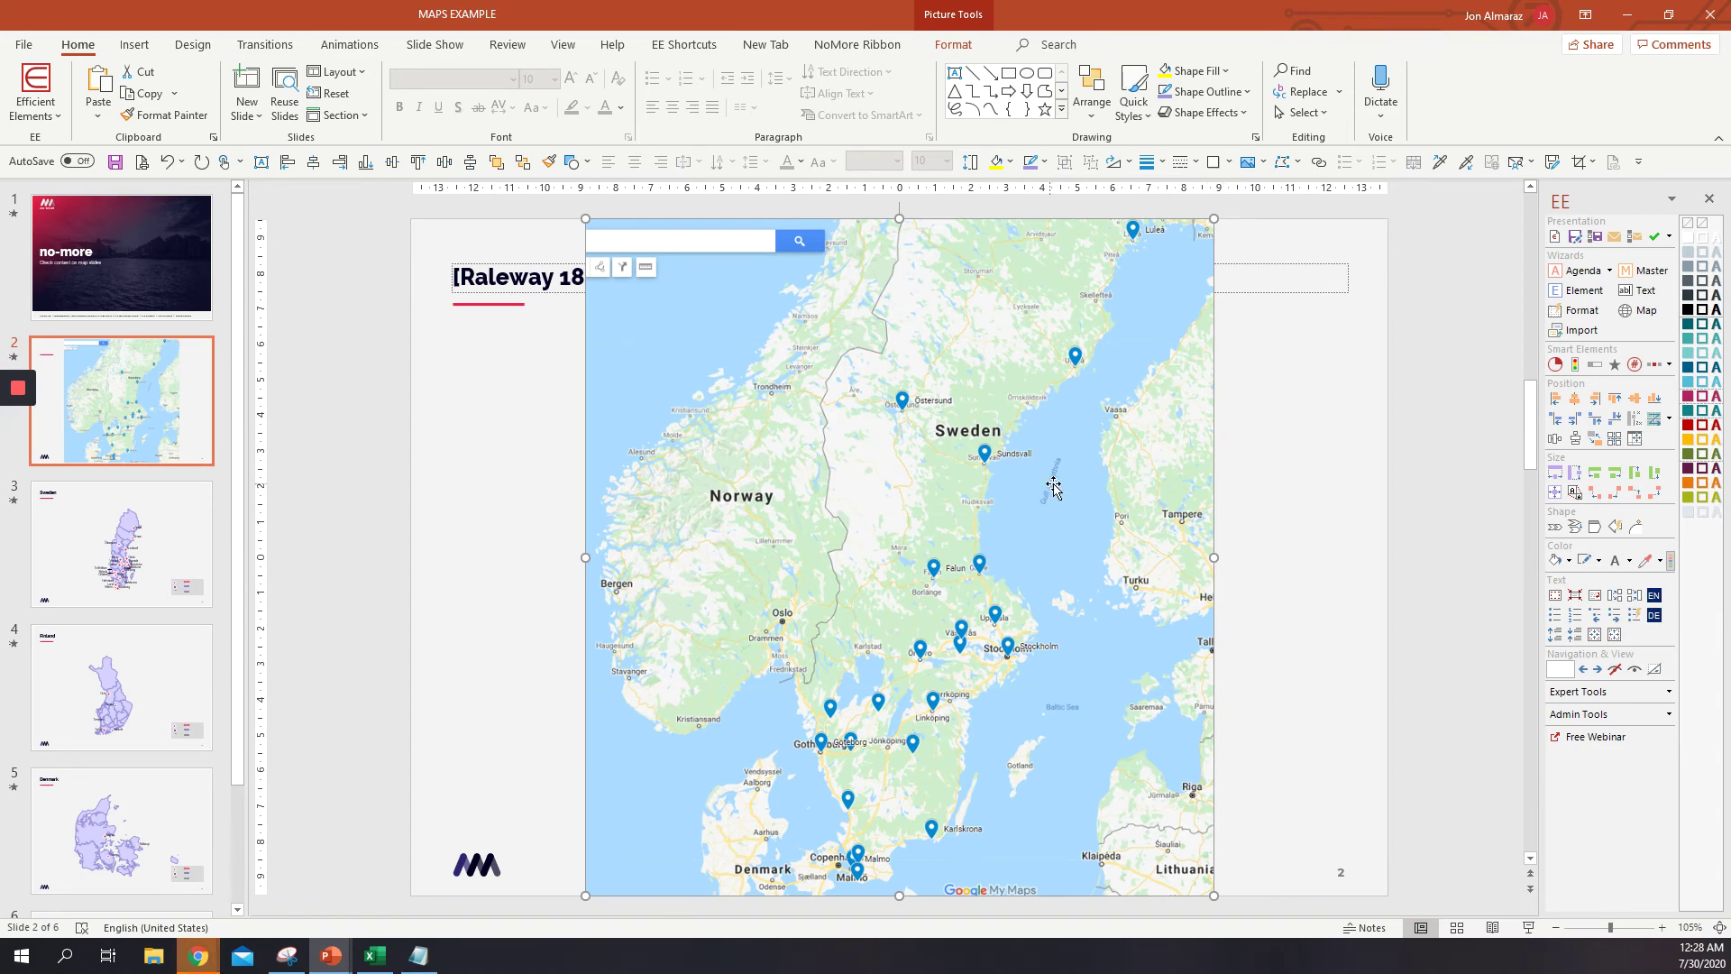
{"action": "left_click_drag", "start_coordinate": [1224, 228], "coordinate": [1100, 336]}
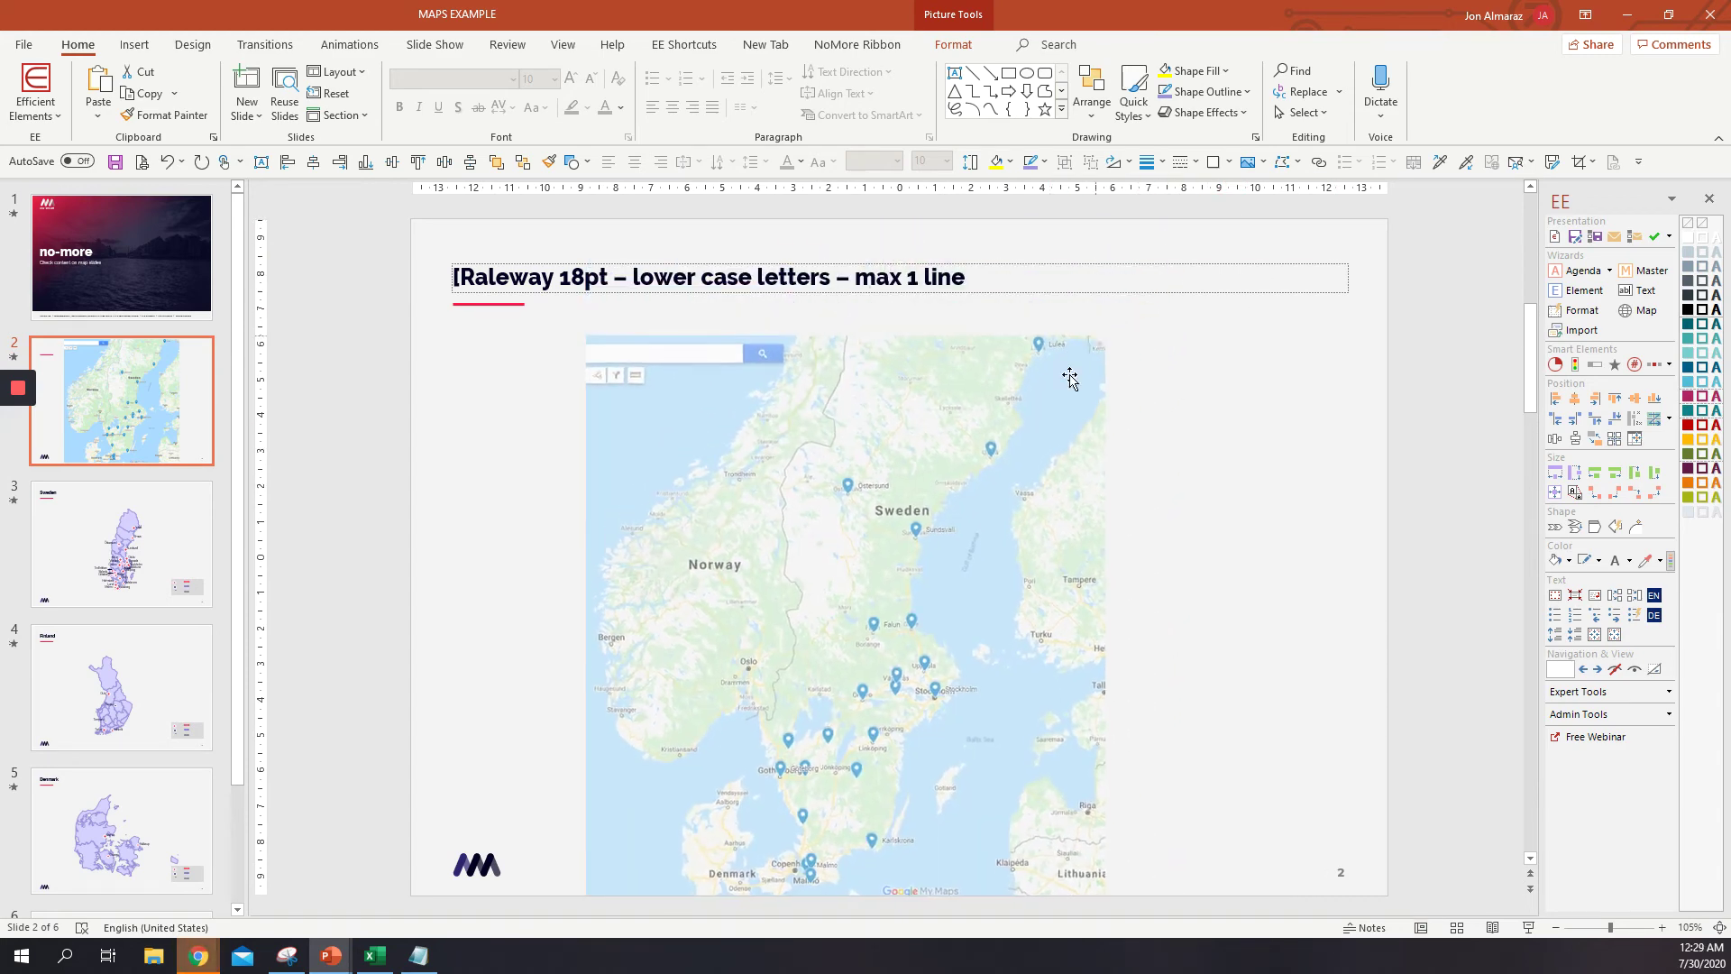
{"action": "left_click_drag", "start_coordinate": [847, 607], "coordinate": [923, 563]}
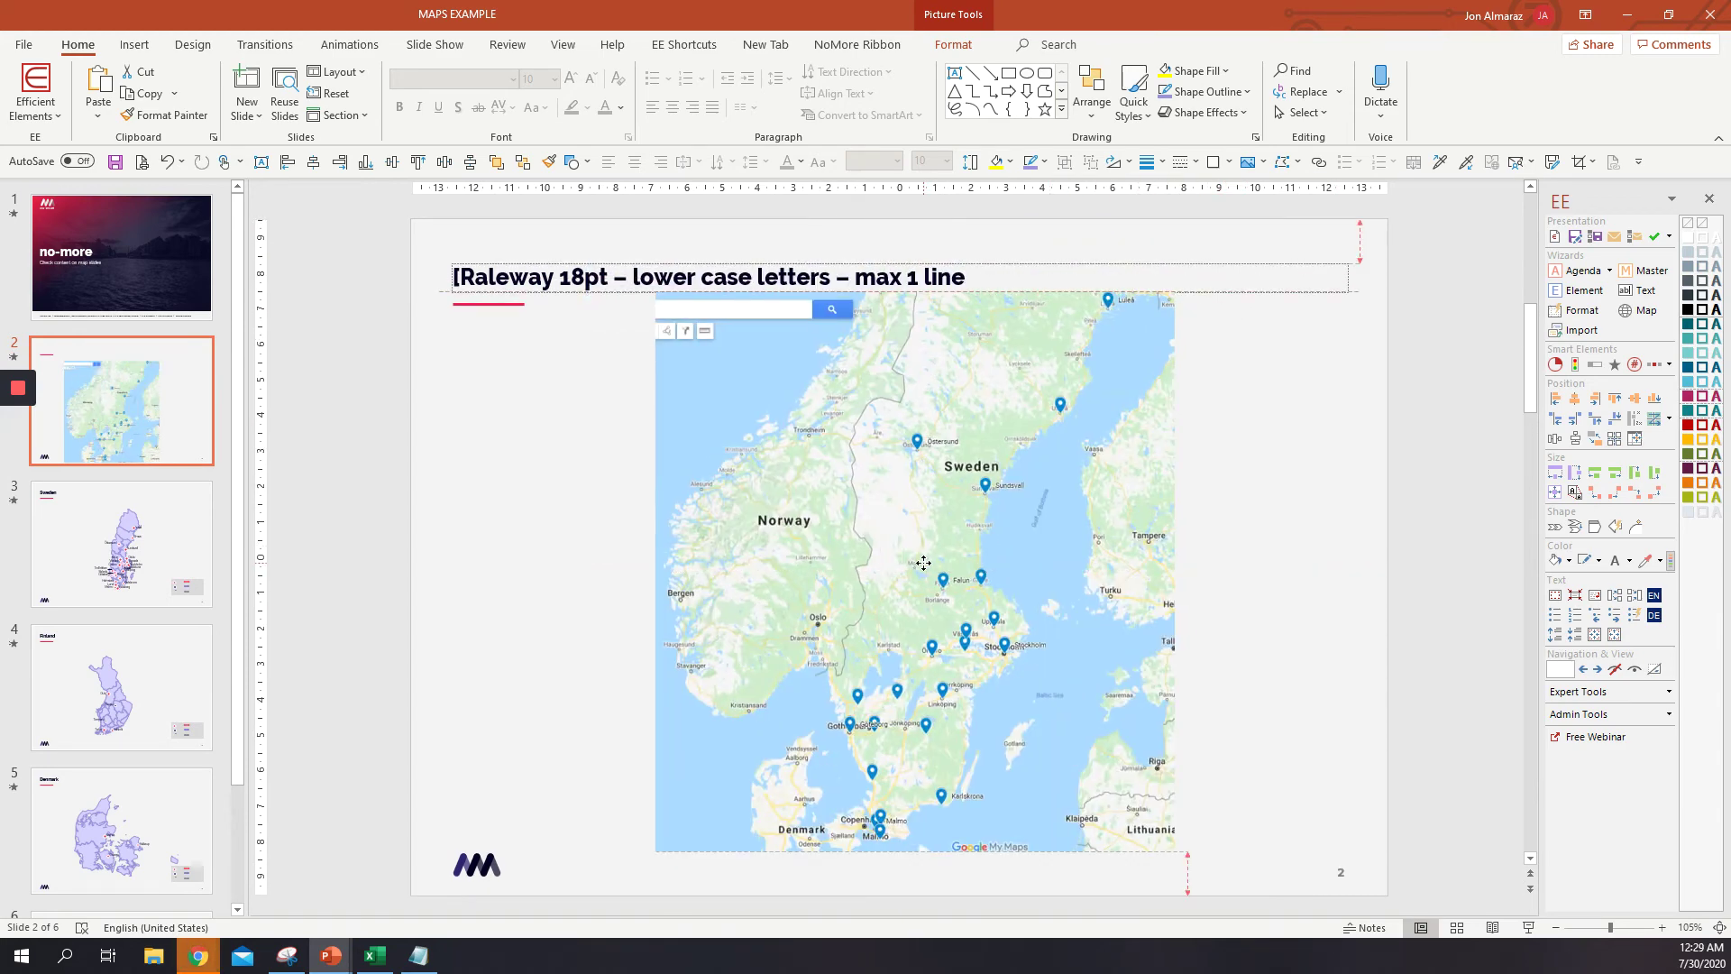
- Move the map picture onto the Sweden slide and resize it to overlay the Sweden outline
{"action": "left_click", "coordinate": [144, 550]}
{"action": "left_click", "coordinate": [158, 405]}
{"action": "left_click", "coordinate": [1012, 485]}
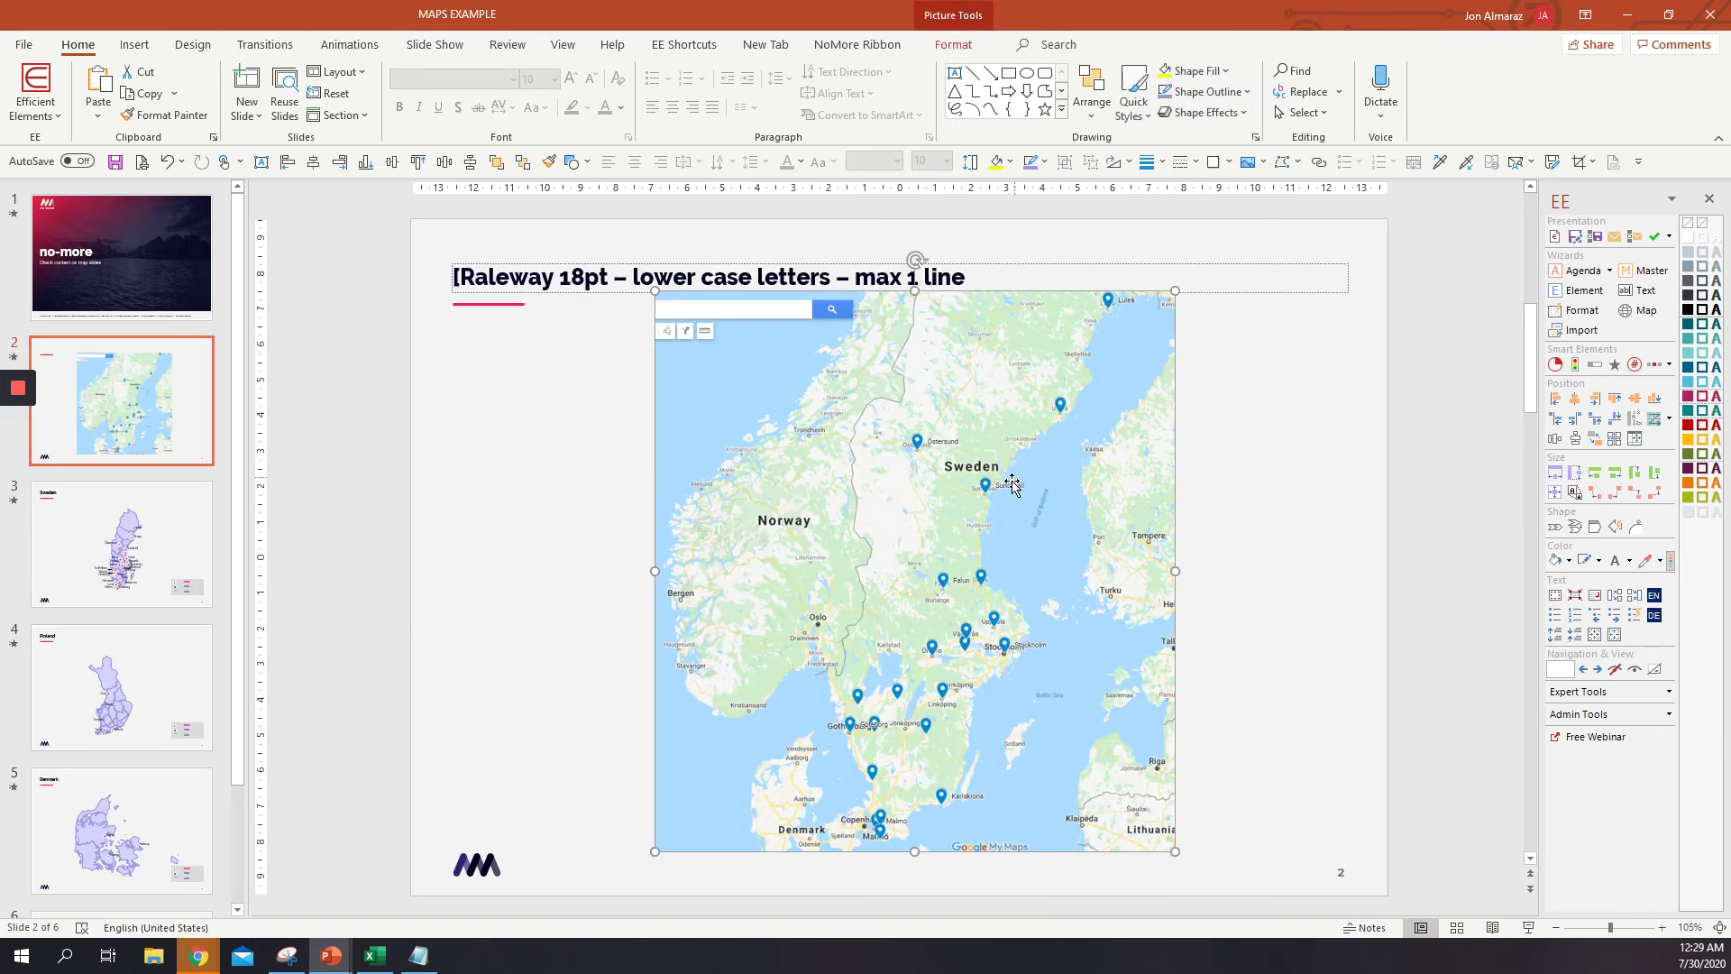
{"action": "key", "text": "ctrl+x"}
{"action": "left_click", "coordinate": [121, 540]}
{"action": "key", "text": "ctrl+v"}
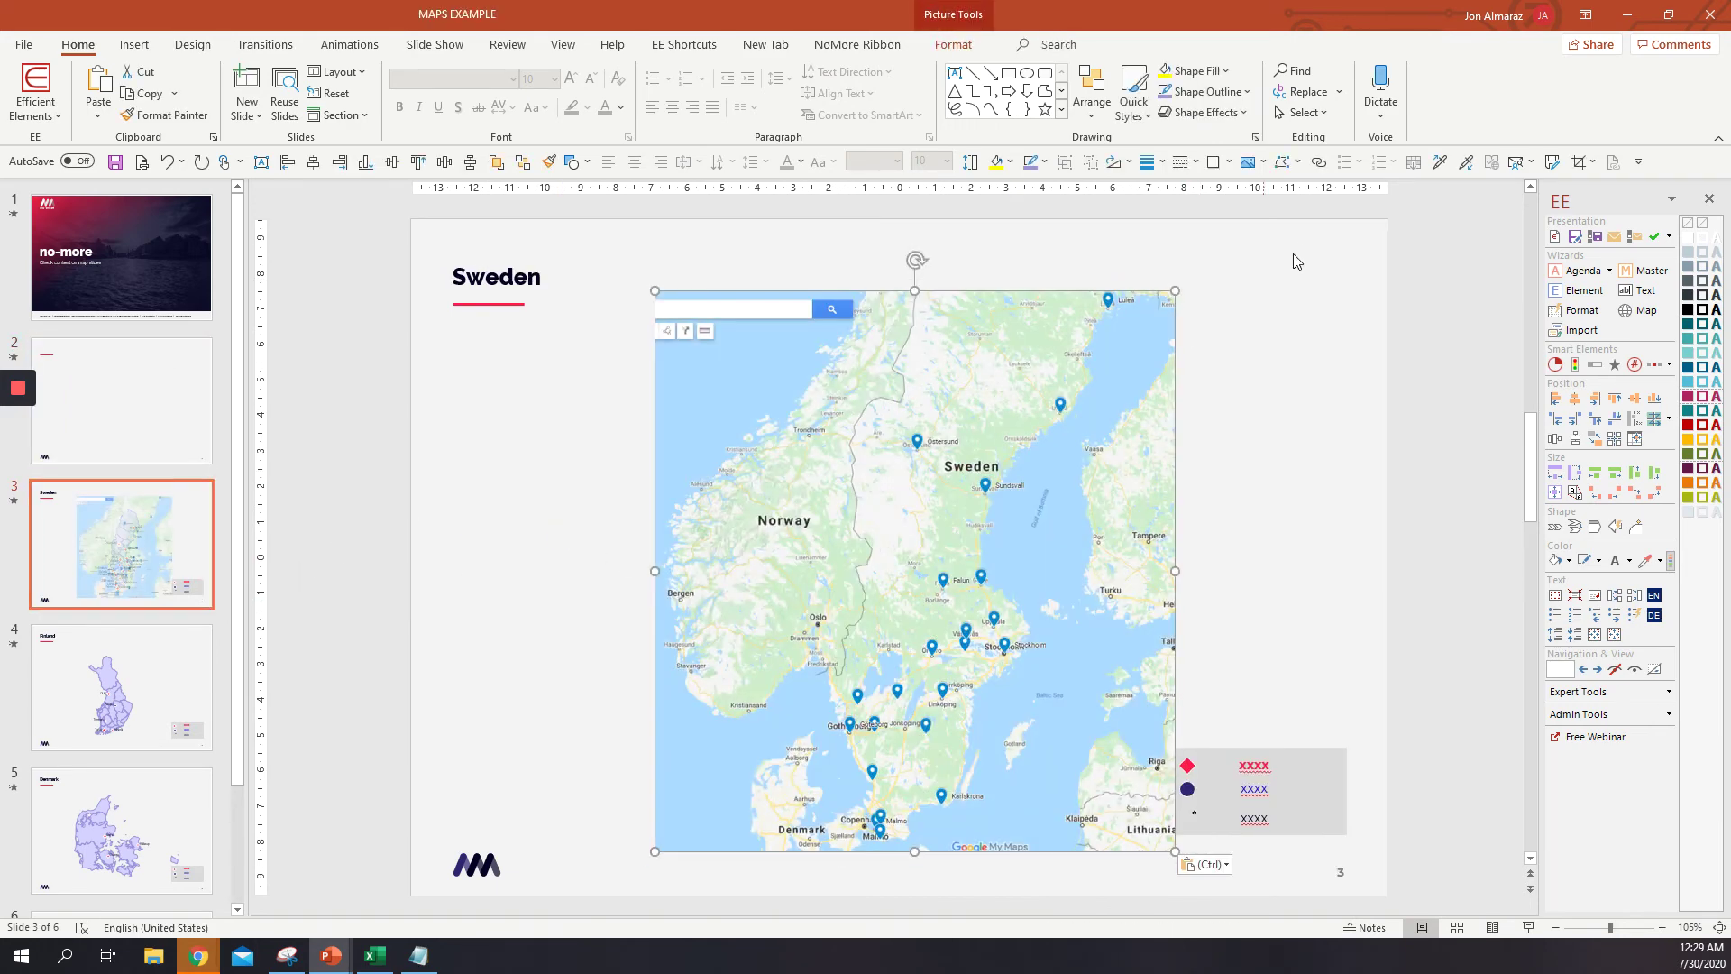
{"action": "left_click_drag", "start_coordinate": [1179, 290], "coordinate": [997, 465]}
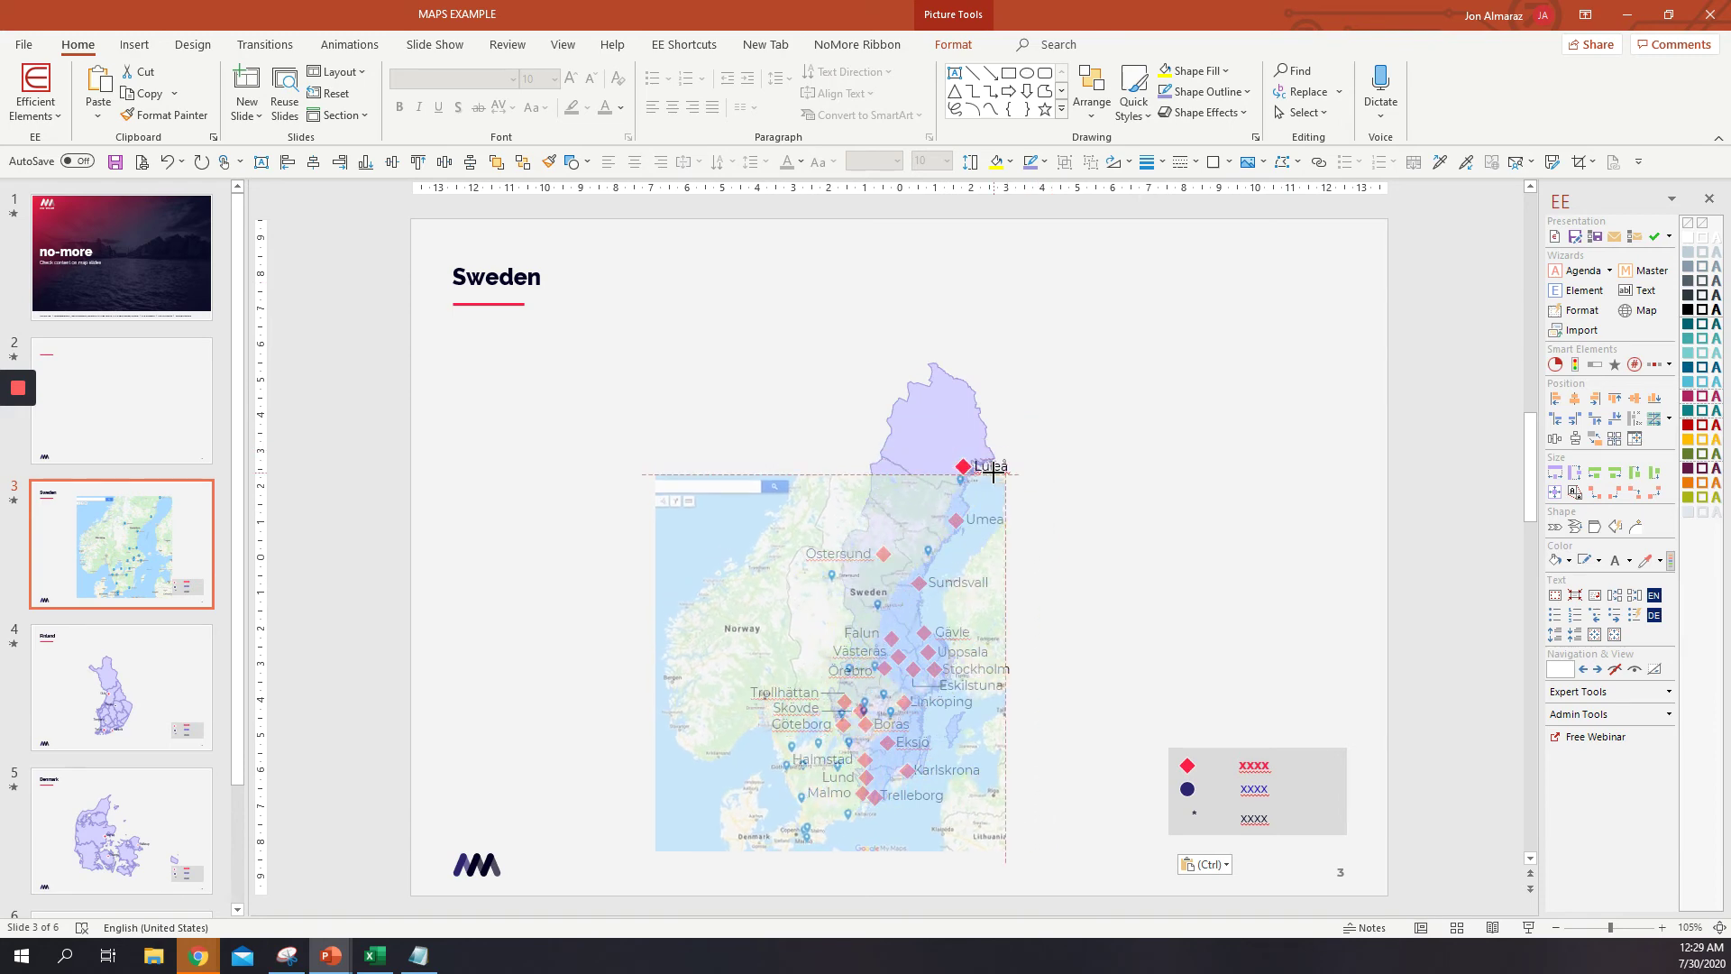
{"action": "left_click_drag", "start_coordinate": [845, 622], "coordinate": [869, 618]}
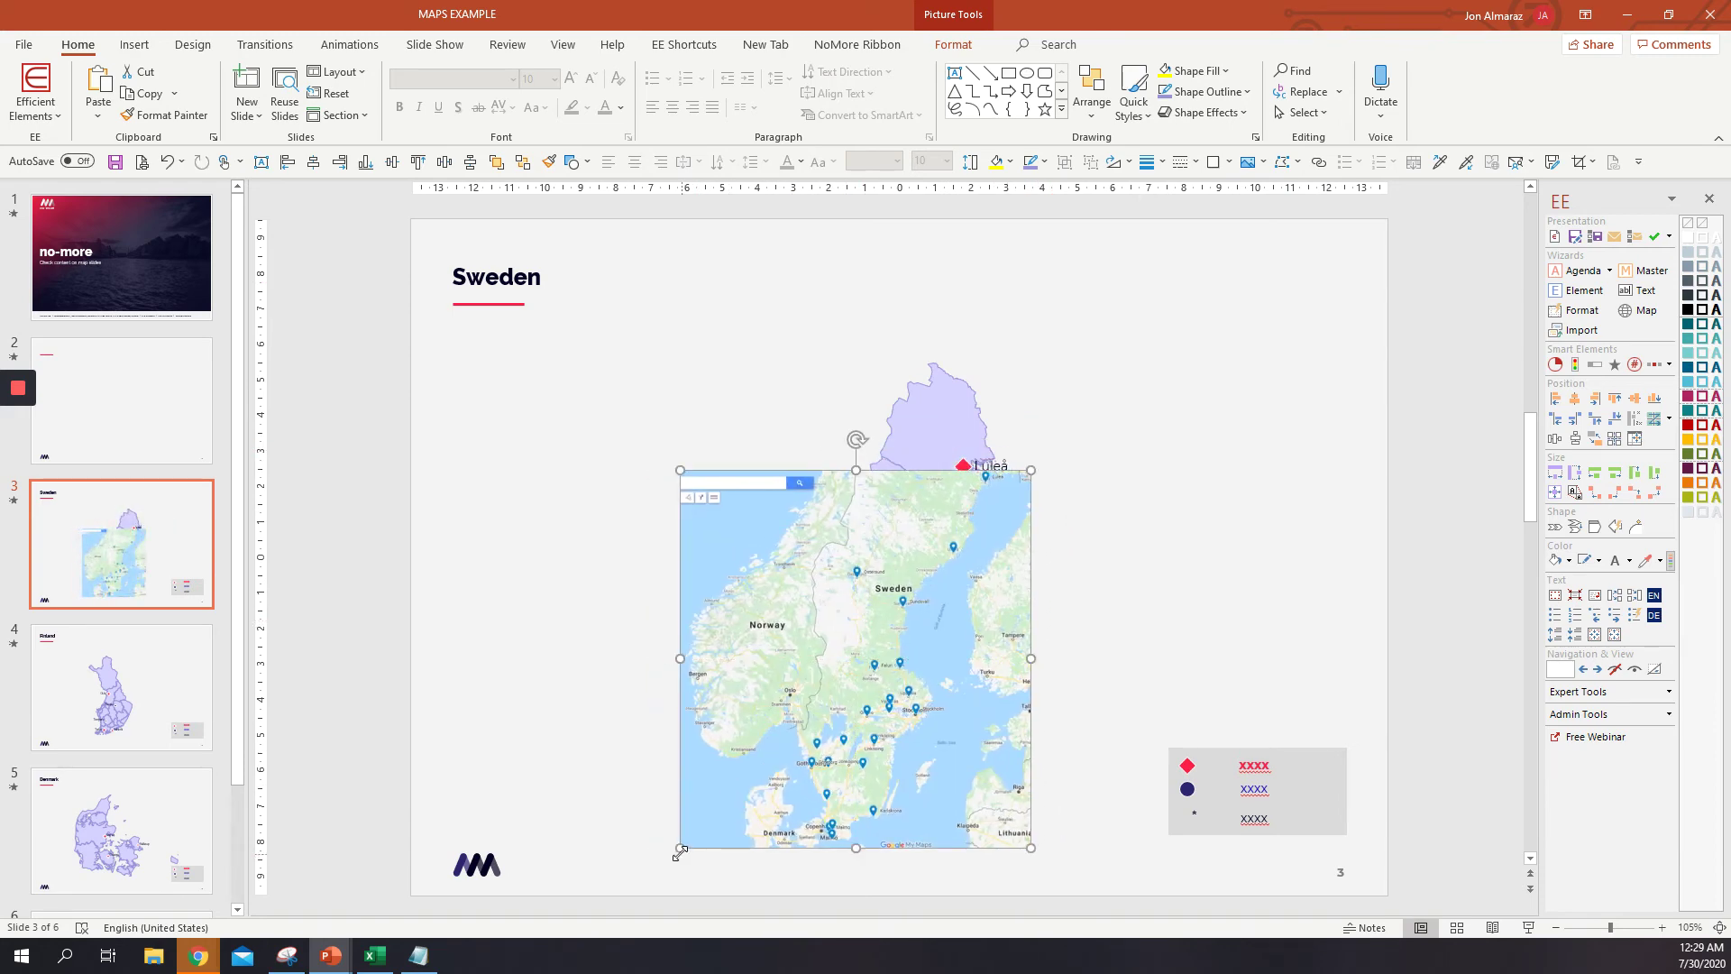
{"action": "left_click_drag", "start_coordinate": [682, 846], "coordinate": [729, 796]}
{"action": "mouse_move", "coordinate": [1030, 469]}
{"action": "left_mouse_down"}
{"action": "mouse_move", "coordinate": [989, 502]}
{"action": "mouse_move", "coordinate": [1009, 465]}
{"action": "left_mouse_up"}
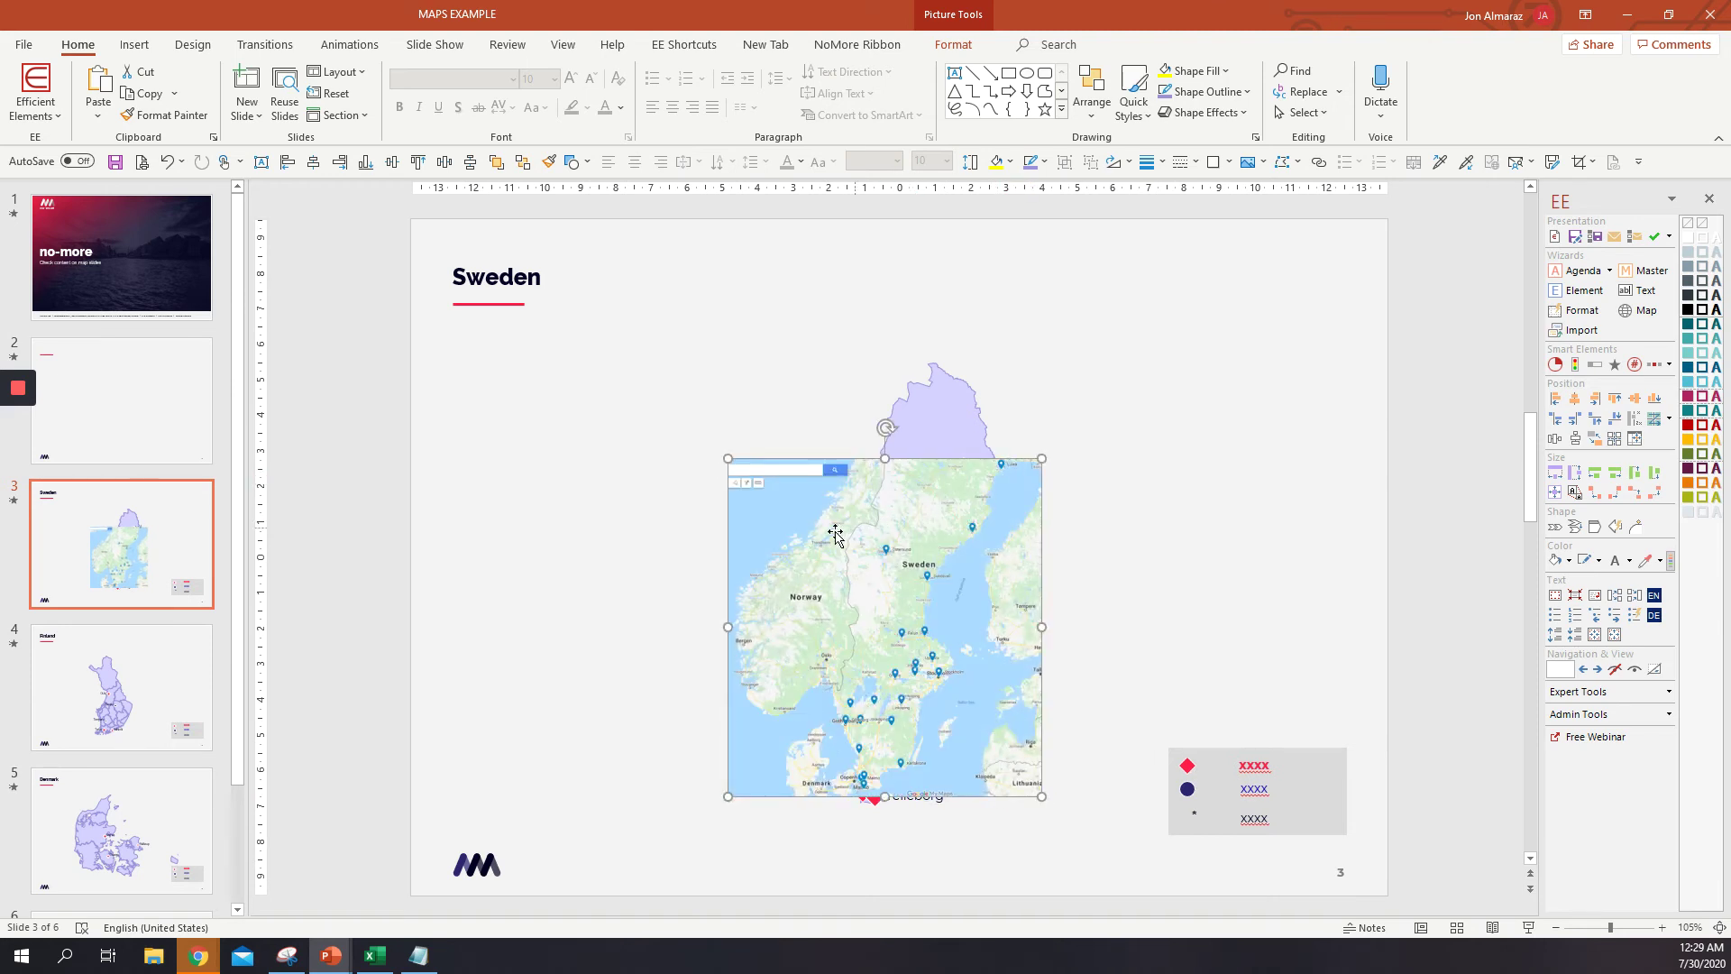
- Move the map picture off the Sweden slide back onto slide 2
{"action": "key", "text": "ctrl+x"}
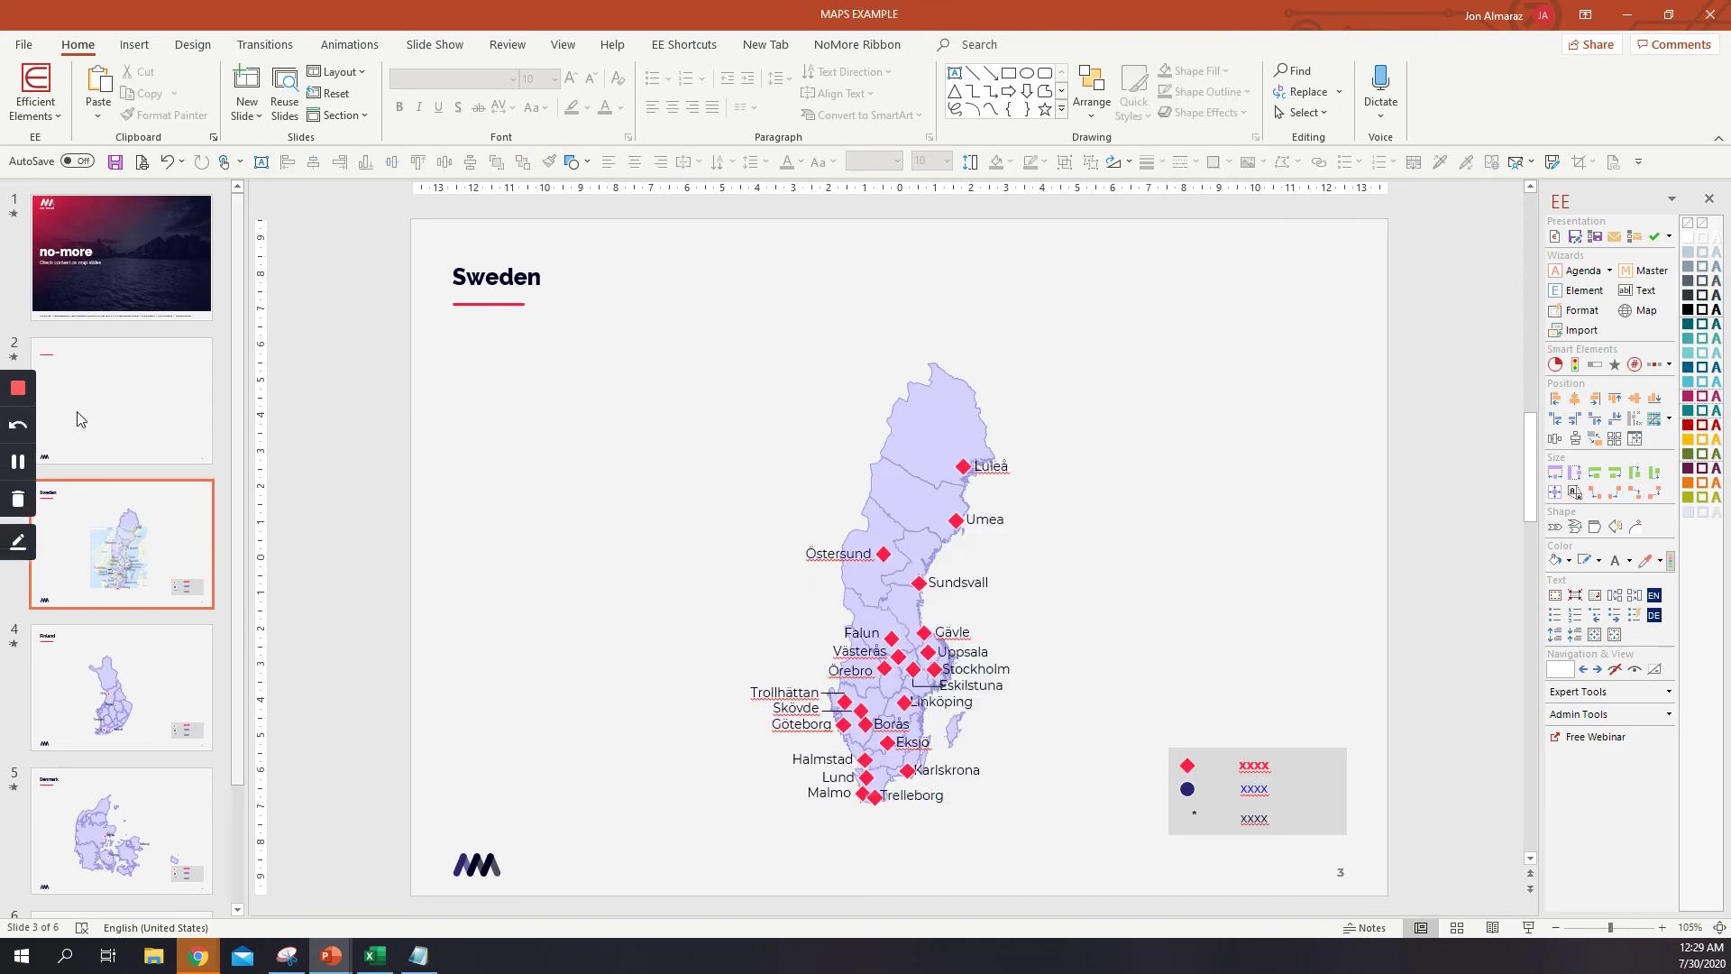
{"action": "left_click", "coordinate": [93, 417]}
{"action": "key", "text": "ctrl+v"}
{"action": "scroll", "coordinate": [985, 638], "scroll_direction": "up", "scroll_amount": 10, "text": "ctrl"}
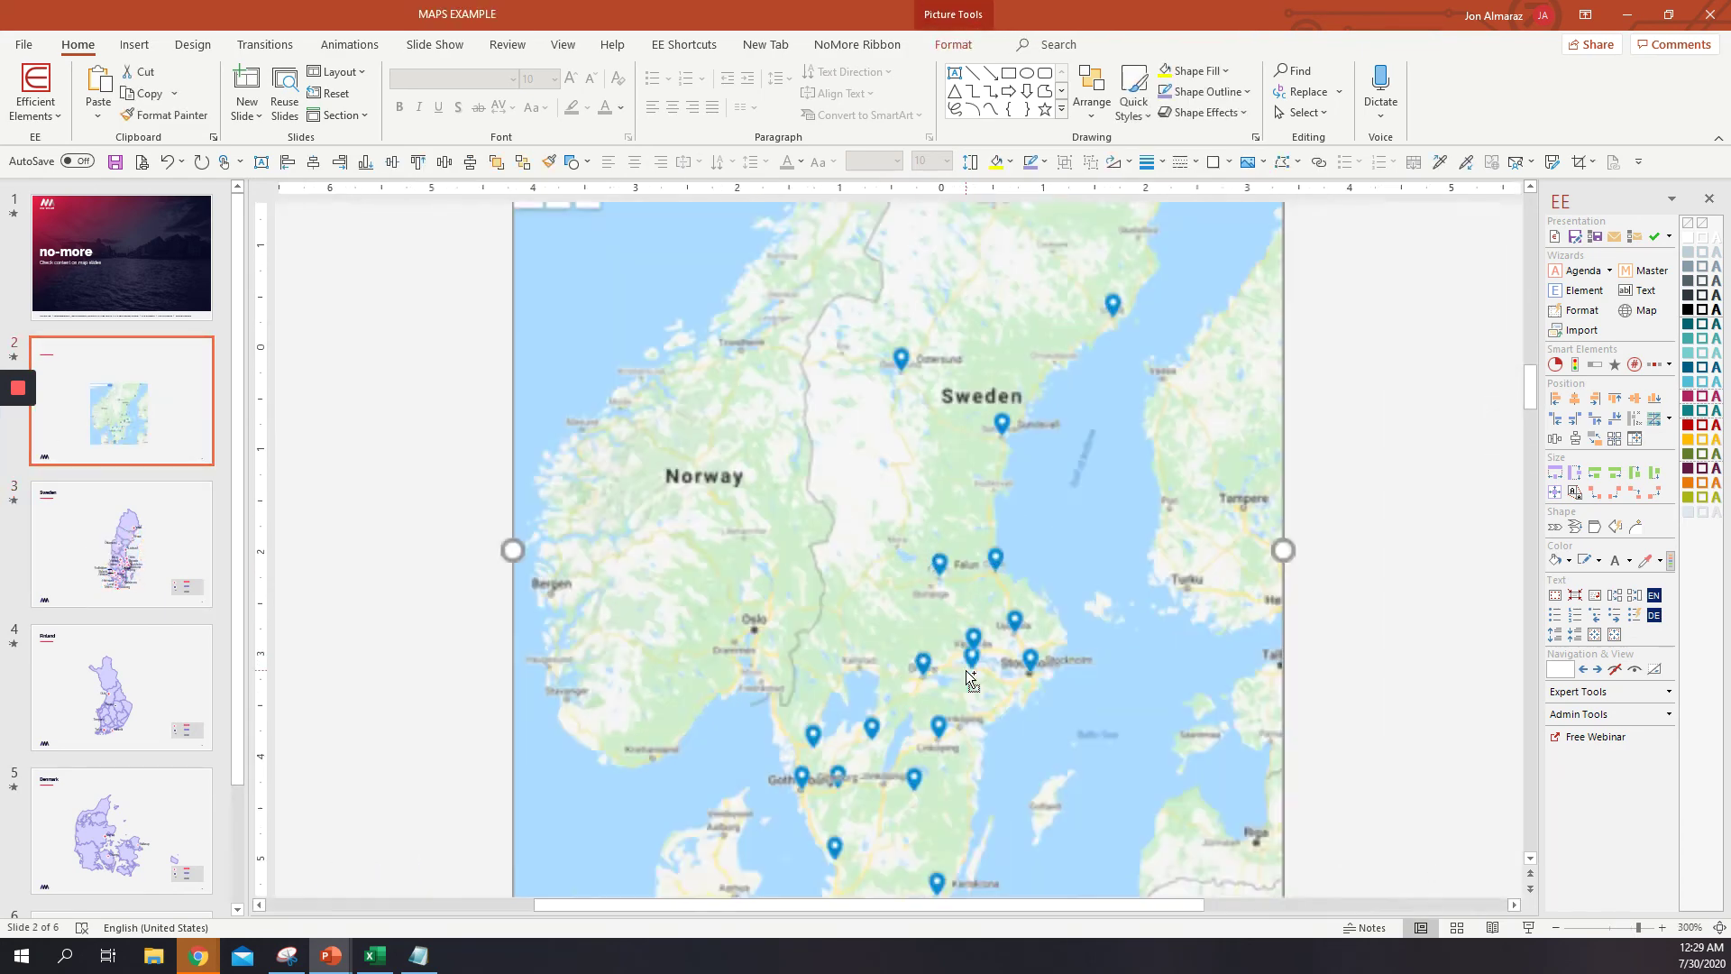
{"action": "scroll", "coordinate": [1190, 712], "scroll_direction": "down", "scroll_amount": 1}
- Flip repeatedly between the map screenshot slide and the Sweden slide to compare city positions
{"action": "key", "text": "Page_Down"}
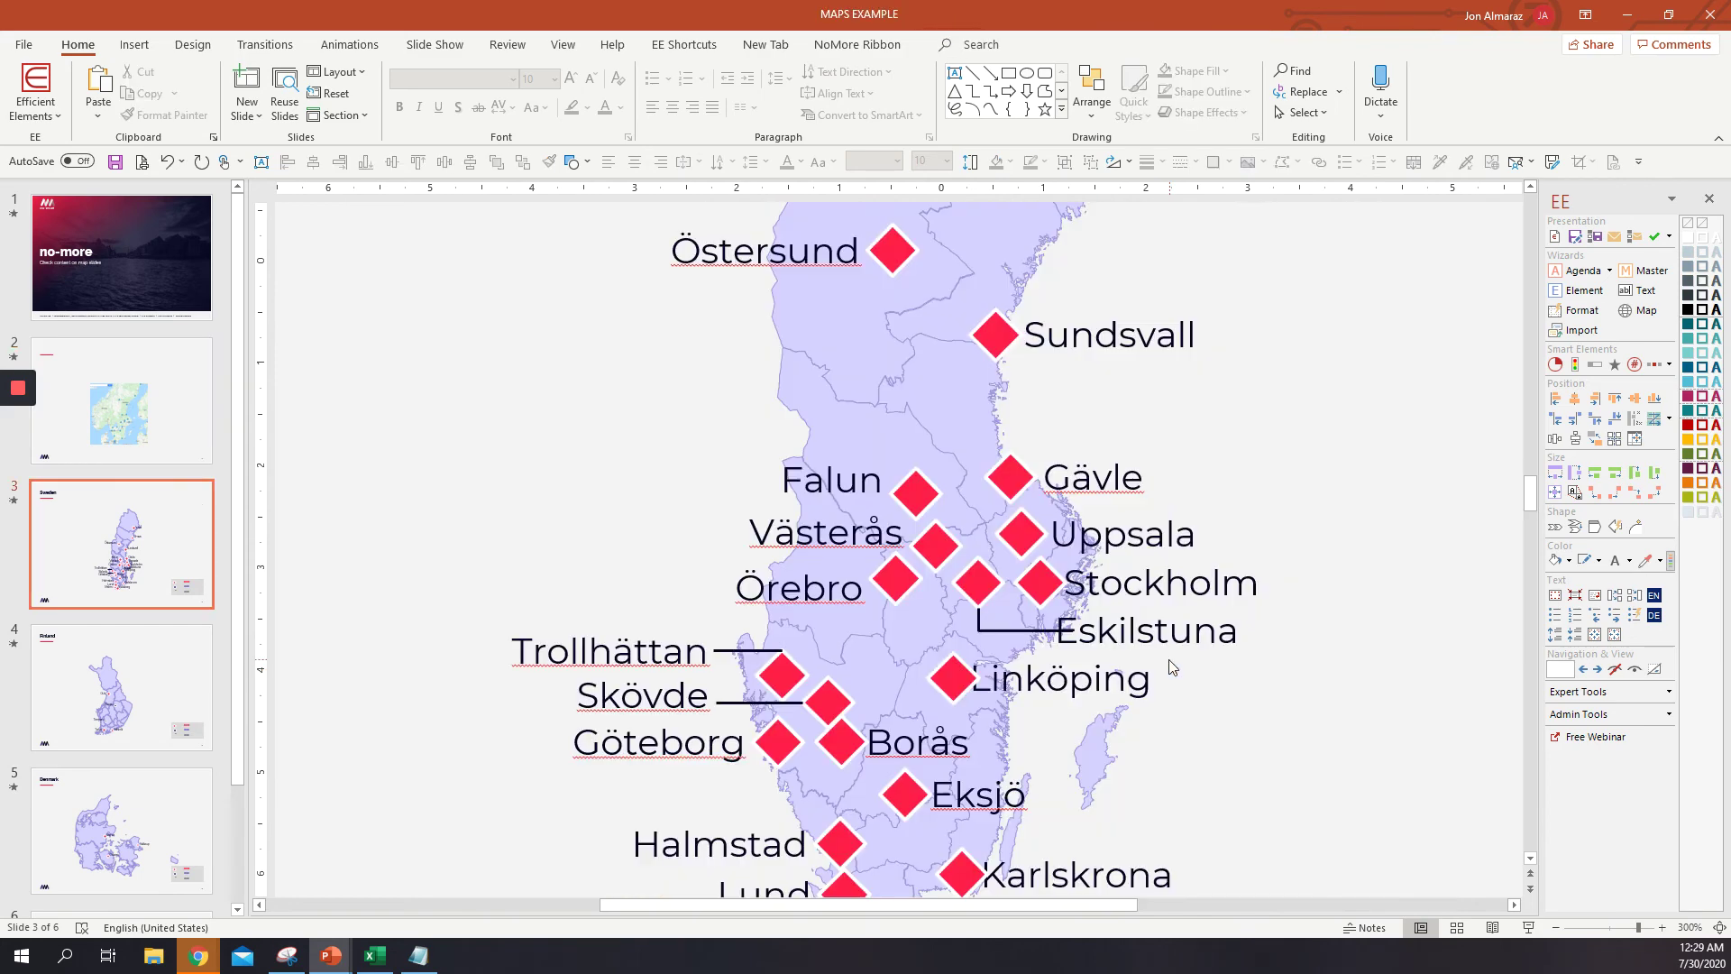
{"action": "key", "text": "Page_Up"}
{"action": "scroll", "coordinate": [901, 710], "scroll_direction": "down", "scroll_amount": 3}
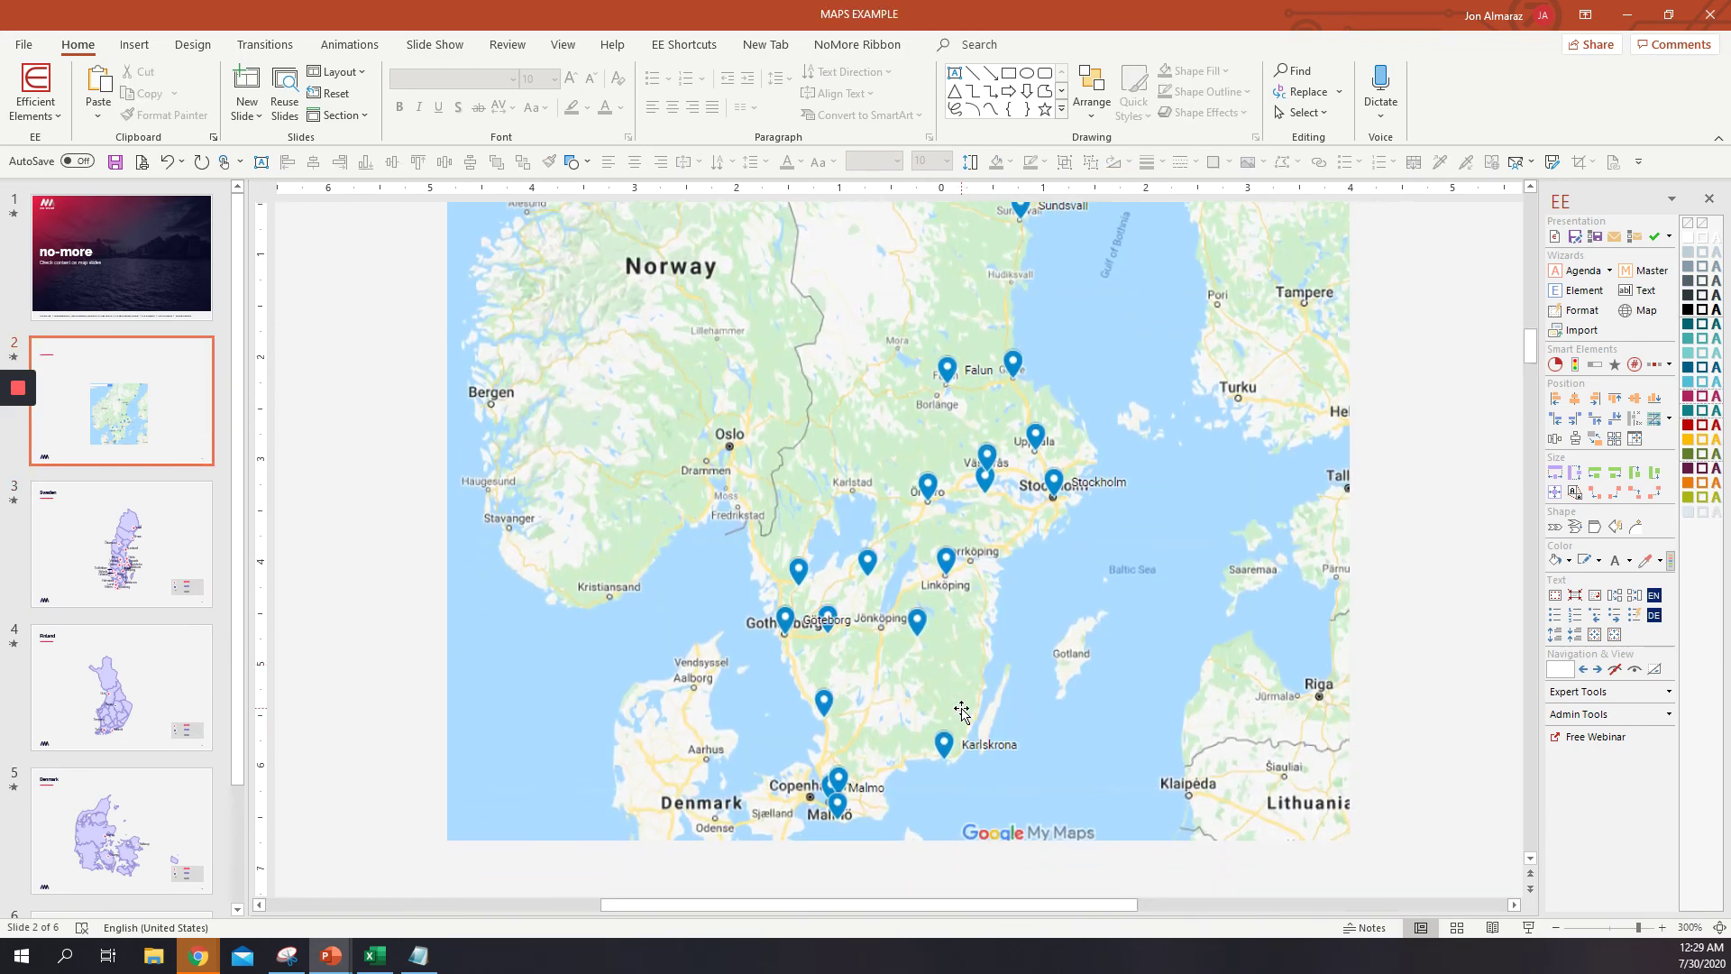
{"action": "key", "text": "Page_Up"}
{"action": "key", "text": "Page_Down"}
{"action": "key", "text": "Page_Down"}
{"action": "key", "text": "Page_Up"}
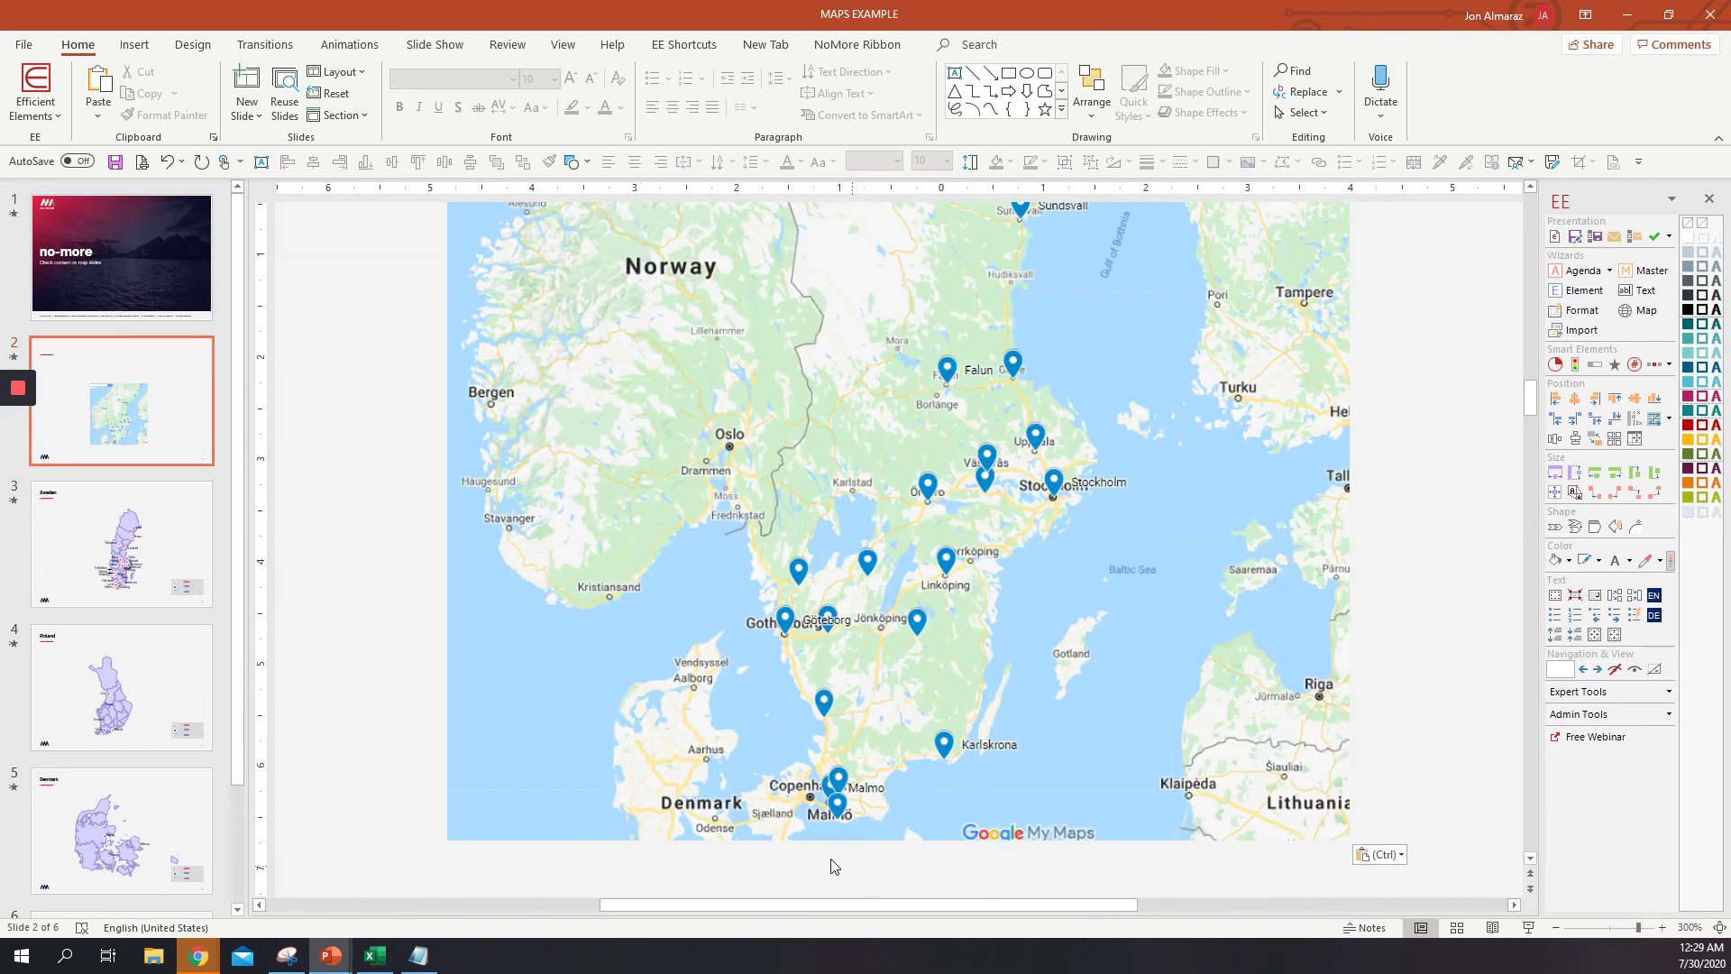
{"action": "key", "text": "Page_Down"}
{"action": "key", "text": "Page_Up"}
{"action": "key", "text": "Page_Down"}
{"action": "key", "text": "Page_Up"}
{"action": "key", "text": "Page_Down"}
{"action": "key", "text": "Page_Up"}
- Return to the My Maps city map and zoom into southern Sweden around Malmö and Trelleborg
{"action": "left_click", "coordinate": [144, 547]}
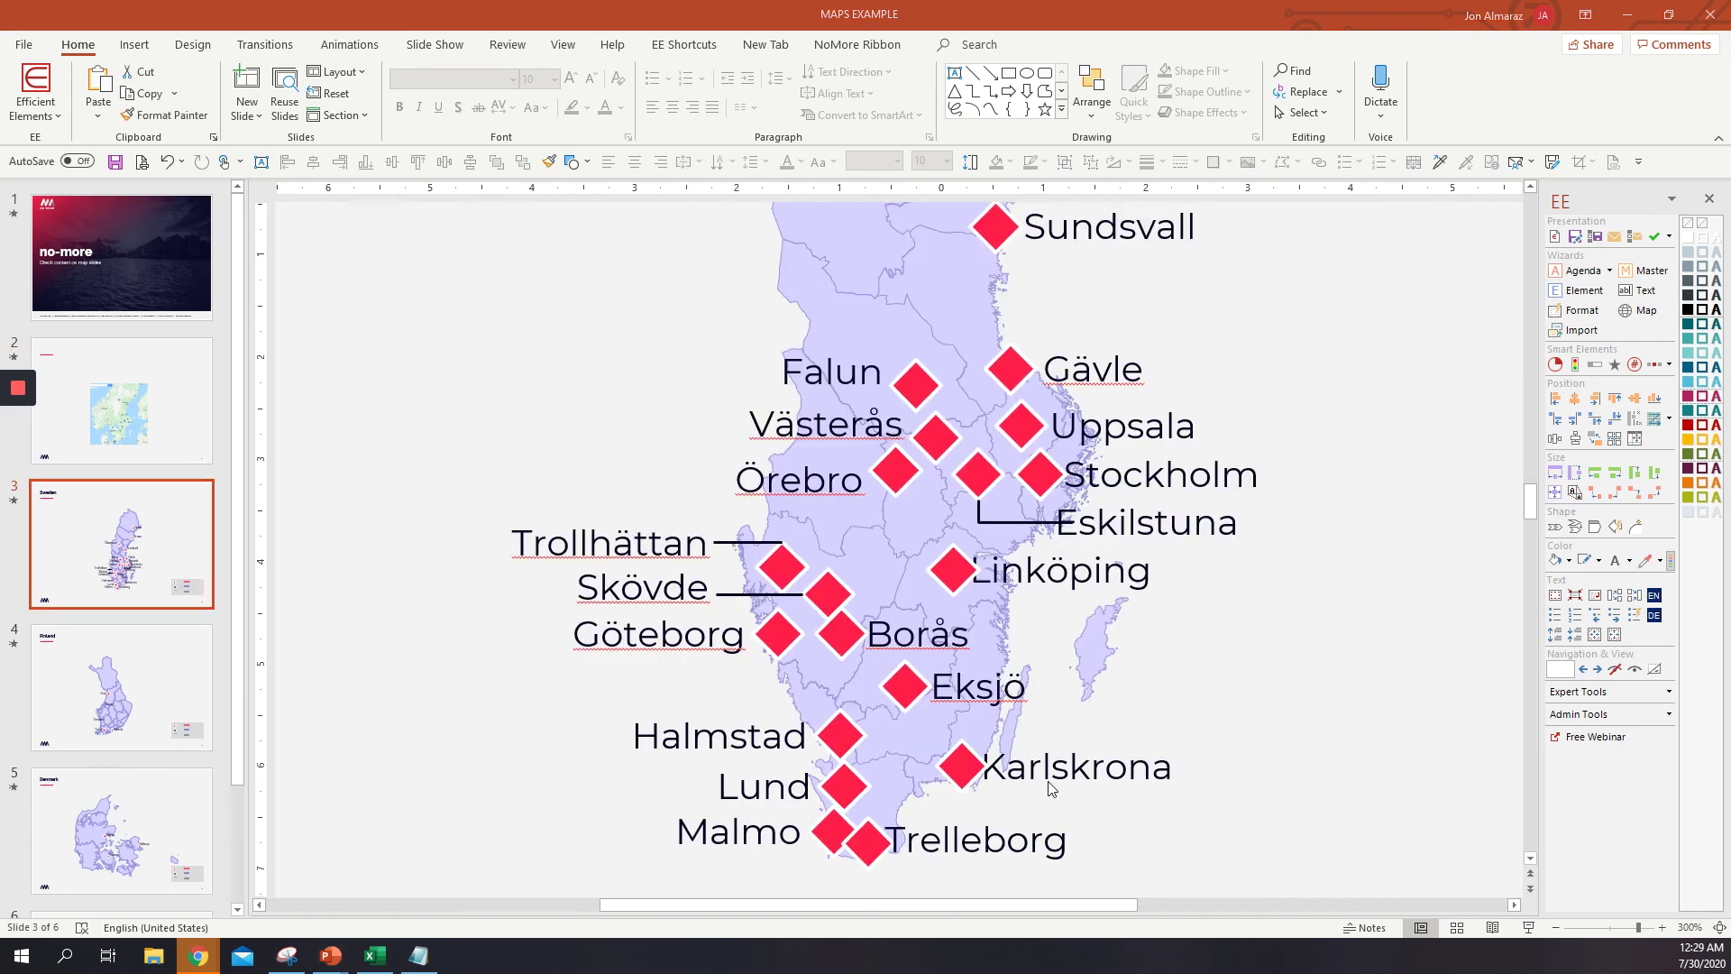
{"action": "key", "text": "alt+Tab"}
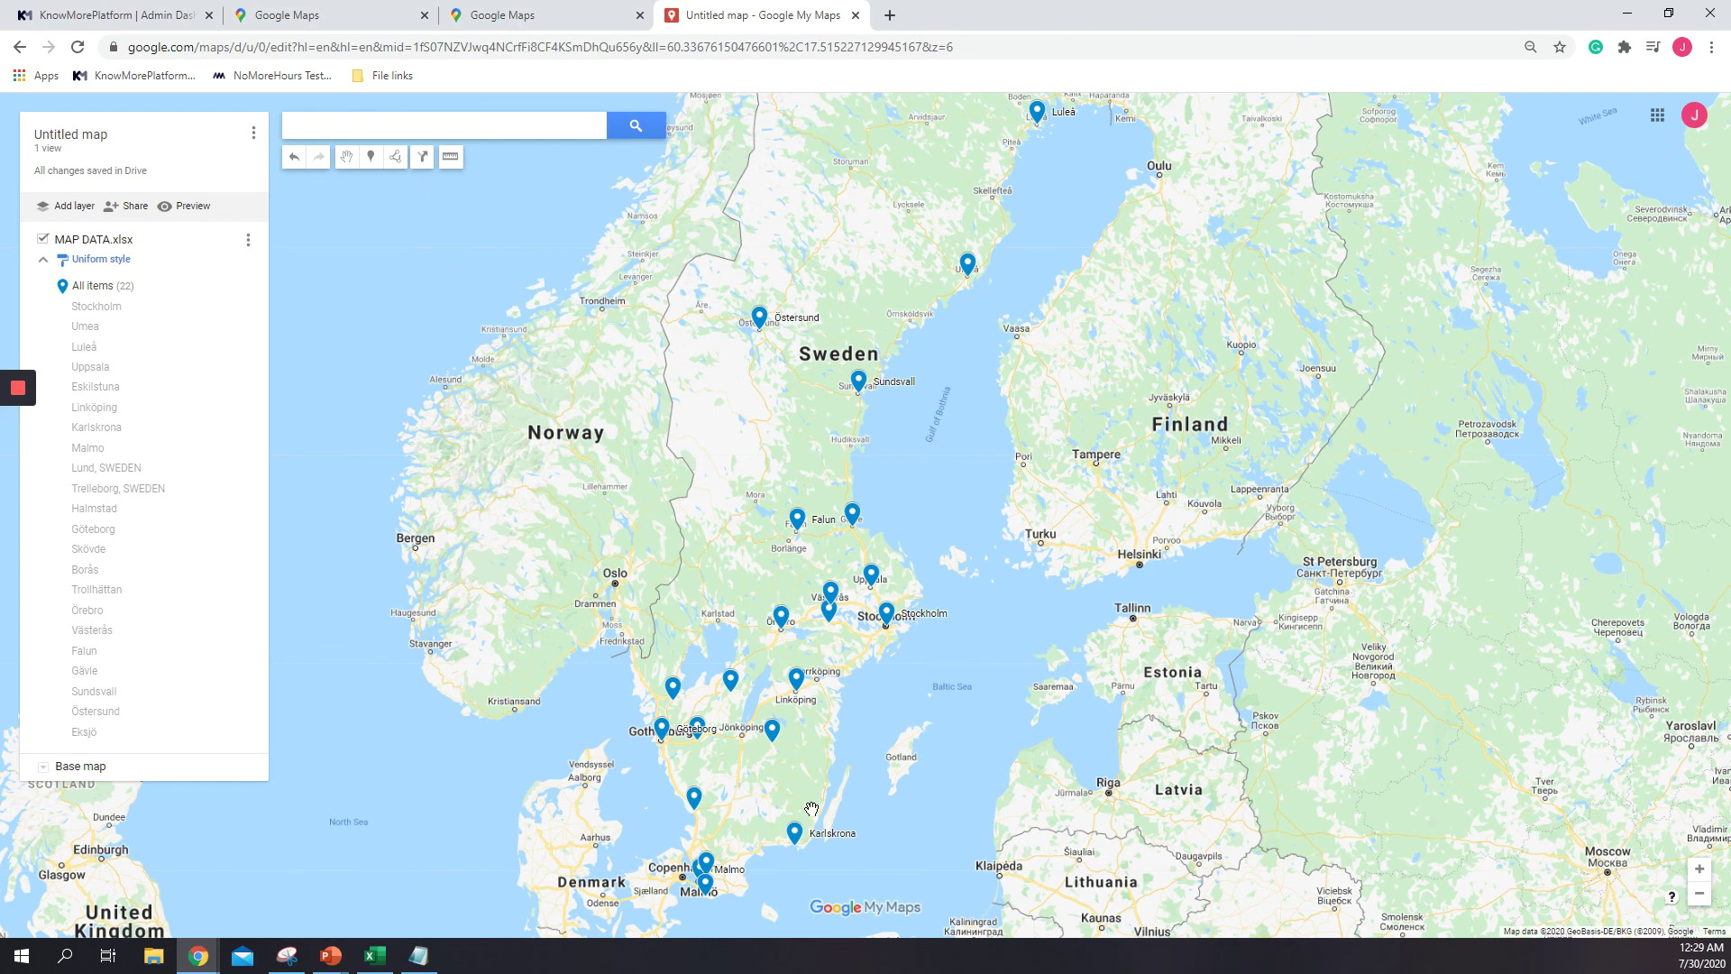
{"action": "scroll", "coordinate": [811, 808], "scroll_direction": "up", "scroll_amount": 3}
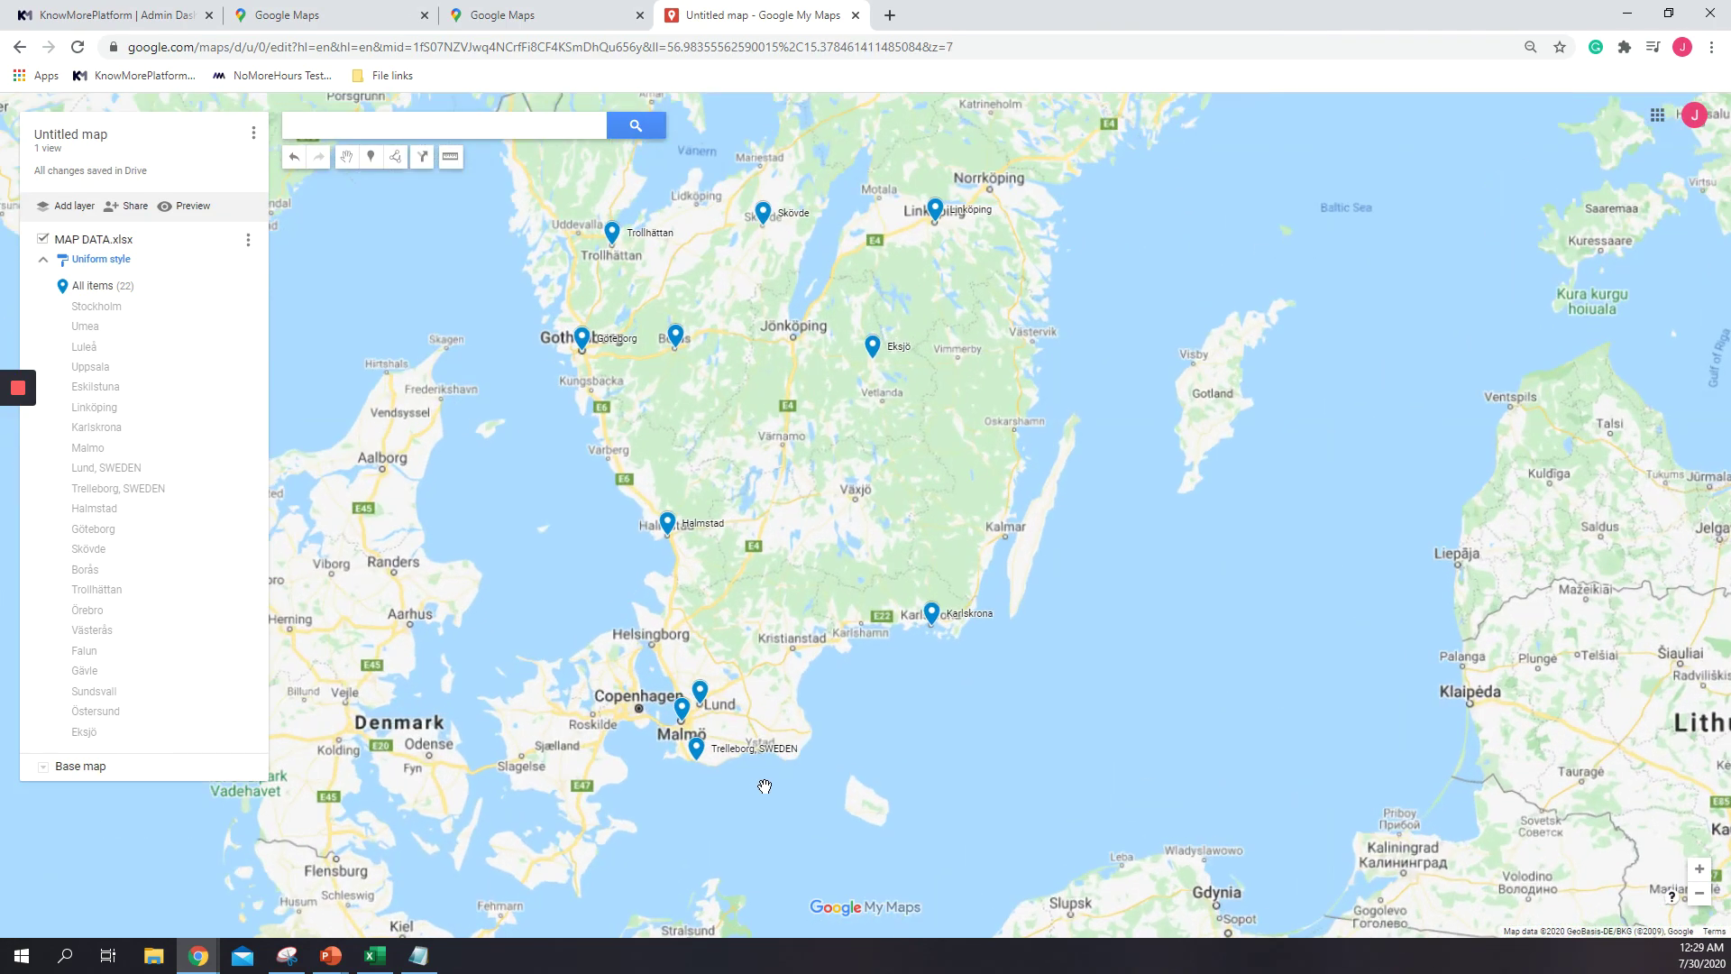
{"action": "scroll", "coordinate": [635, 735], "scroll_direction": "up", "scroll_amount": 2}
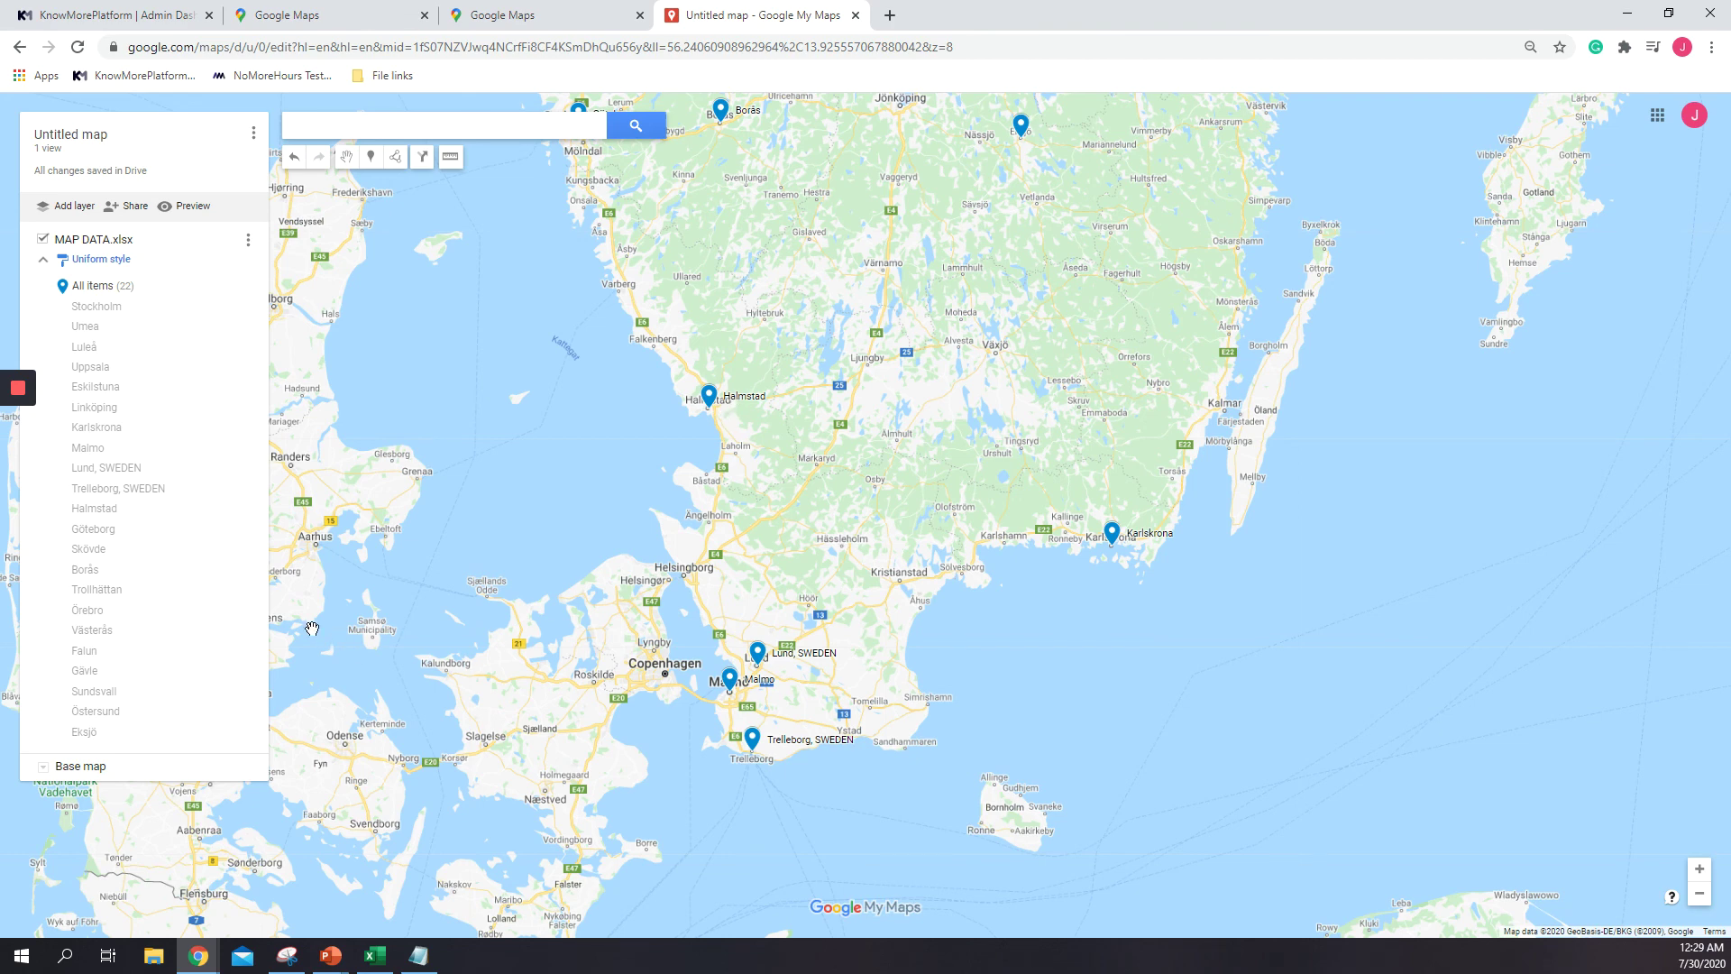
{"action": "mouse_move", "coordinate": [21, 455]}
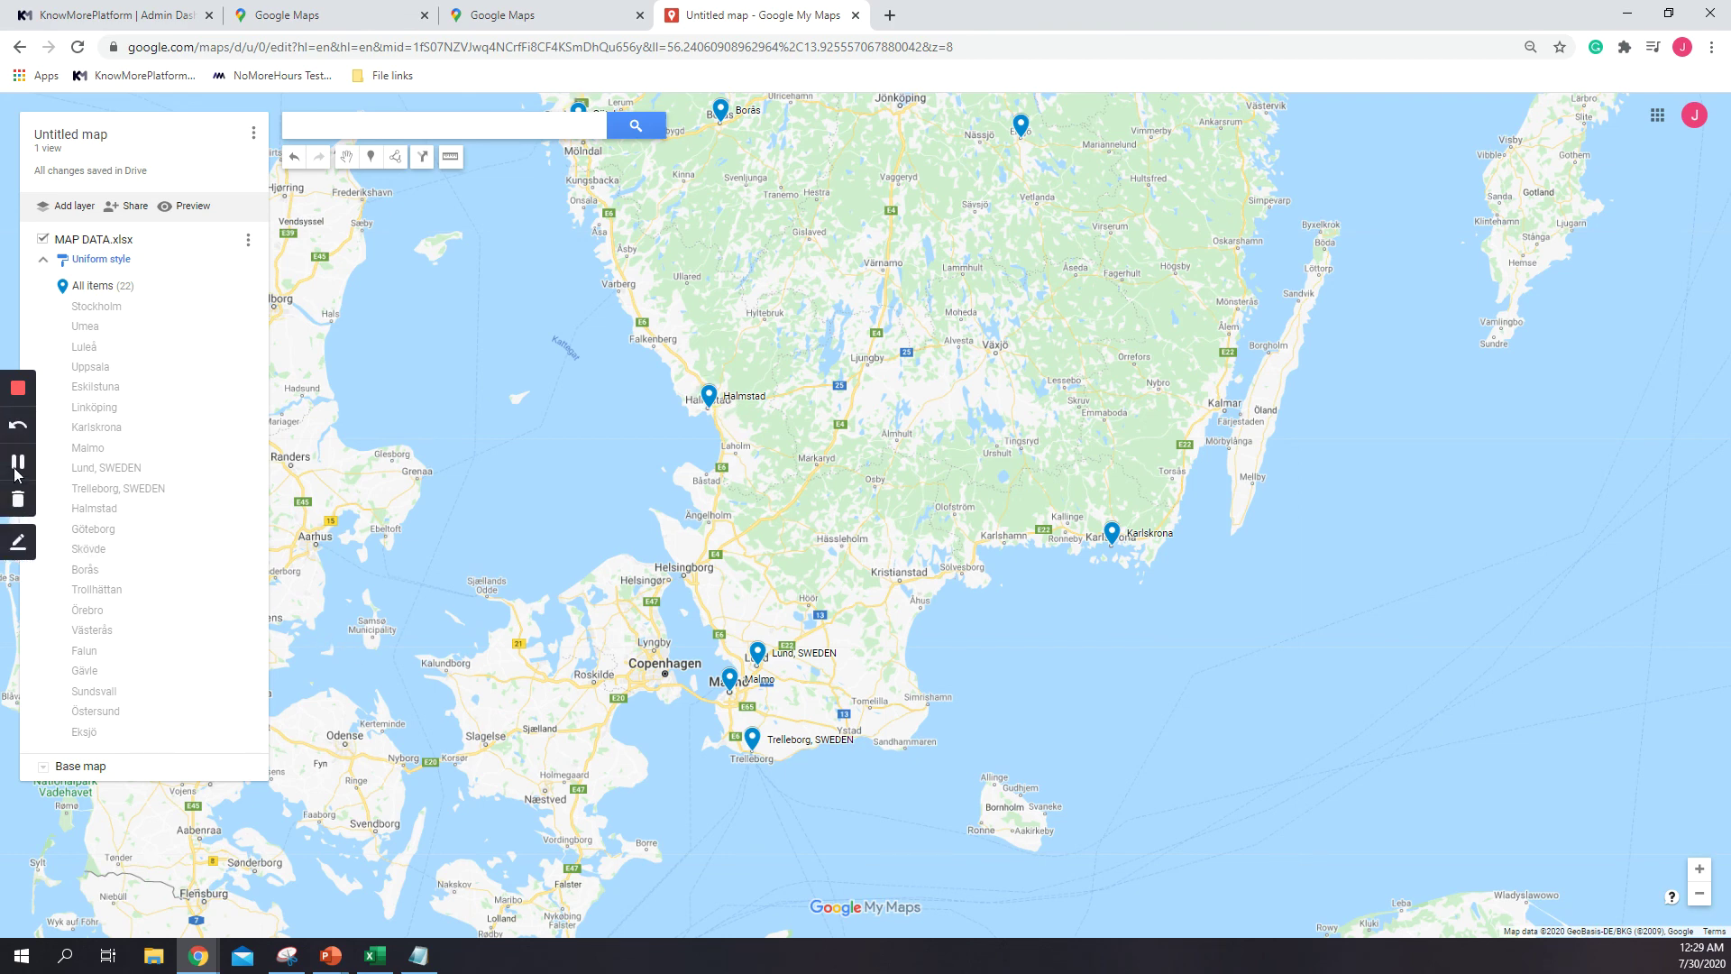